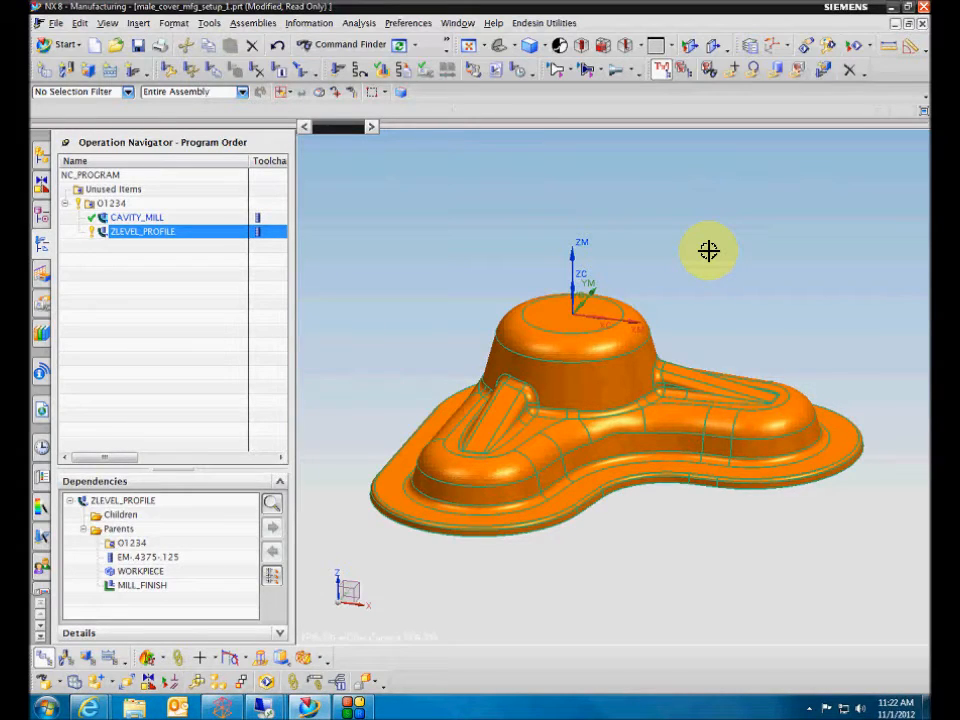
List the tool path of the ZLEVEL_PROFILE operation and highlight its feed rate line in the listing.
{"action": "middle_click_drag", "start_coordinate": [709, 250], "coordinate": [521, 210]}
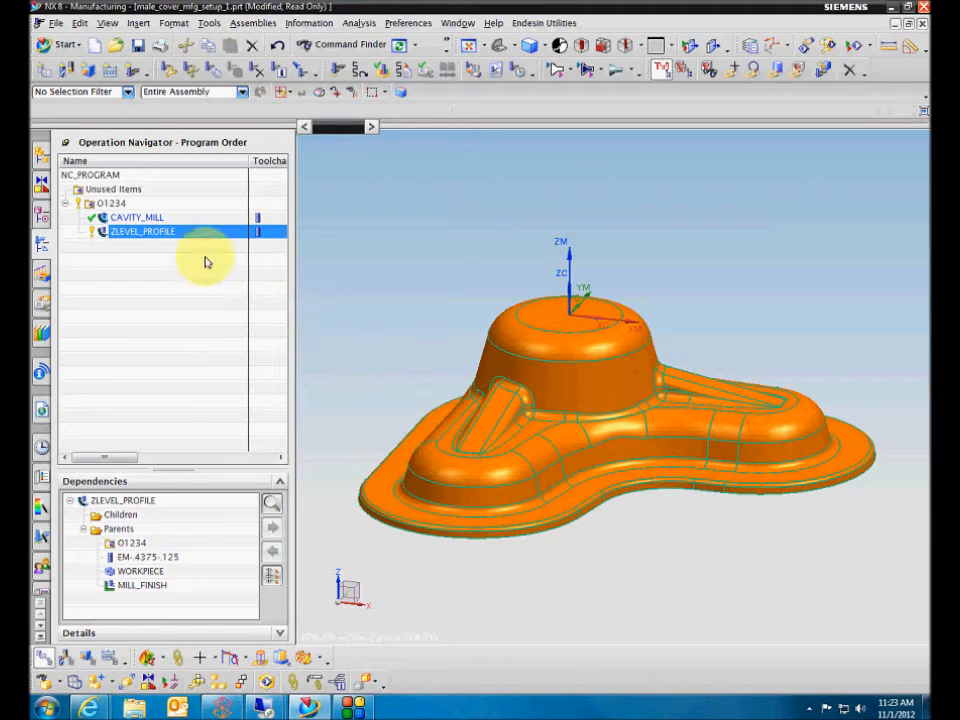
{"action": "left_click", "coordinate": [146, 232]}
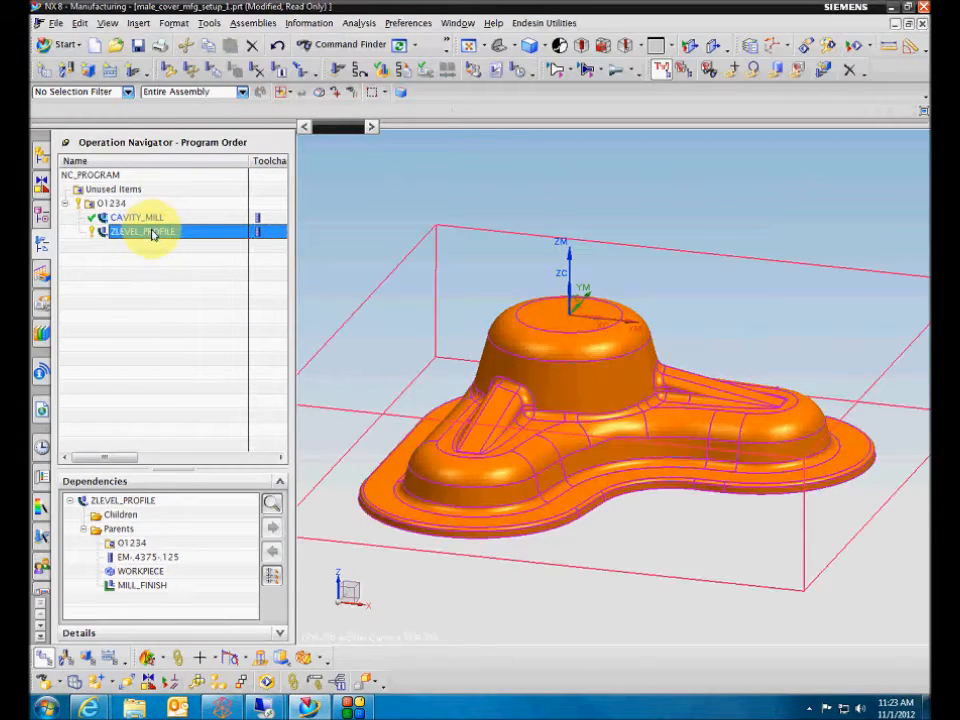
{"action": "left_click", "coordinate": [139, 217]}
{"action": "left_click", "coordinate": [150, 231]}
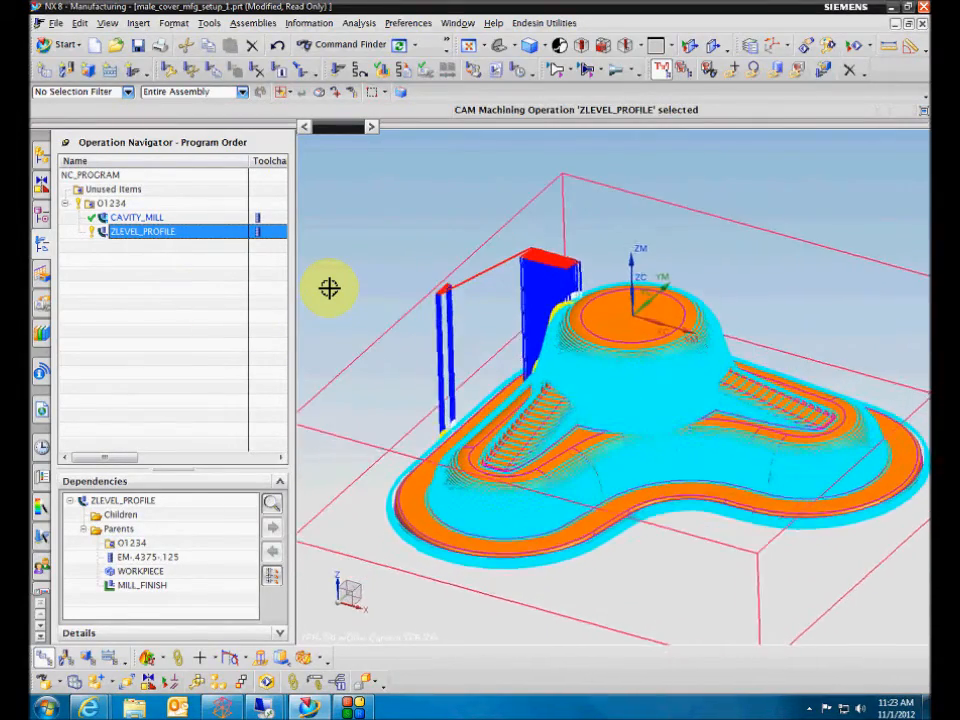
{"action": "right_click", "coordinate": [192, 243]}
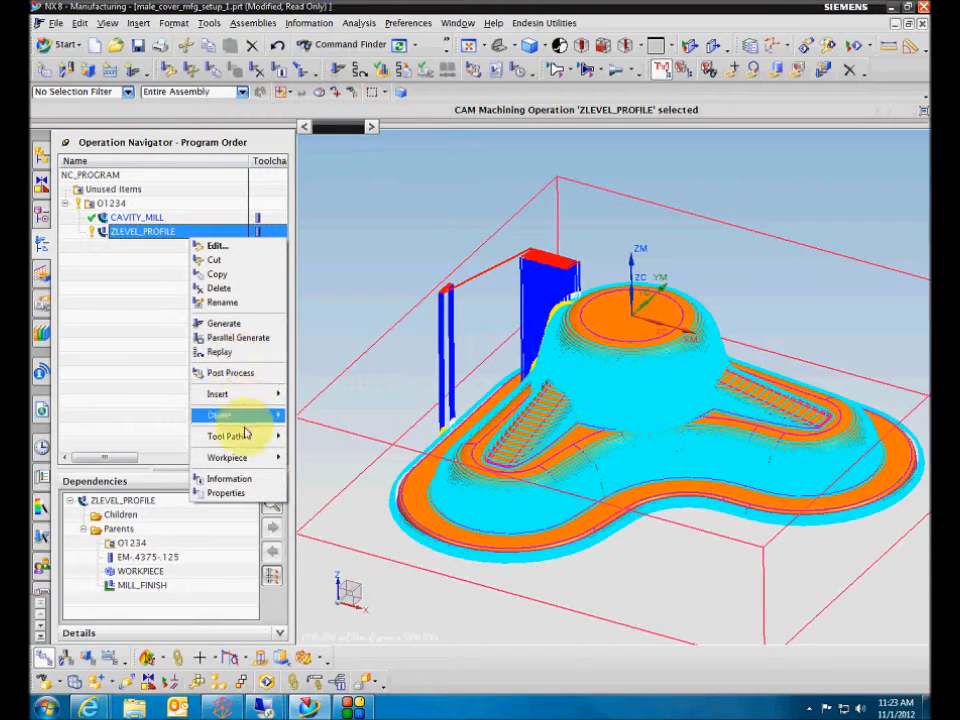
{"action": "mouse_move", "coordinate": [261, 439]}
{"action": "left_click", "coordinate": [320, 529]}
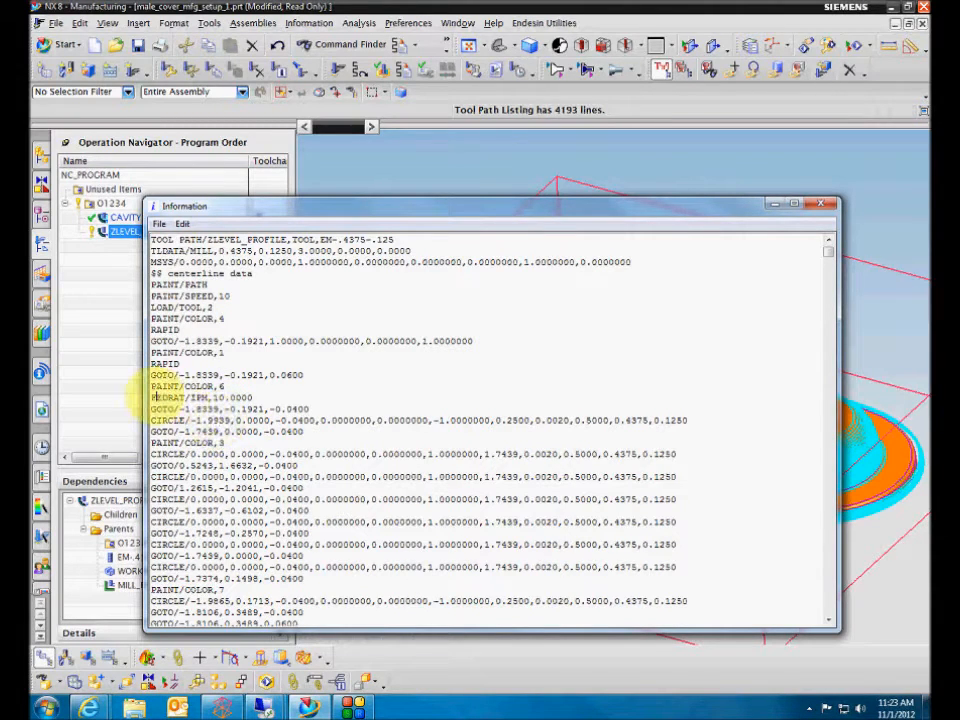
{"action": "left_click_drag", "start_coordinate": [152, 397], "coordinate": [257, 398]}
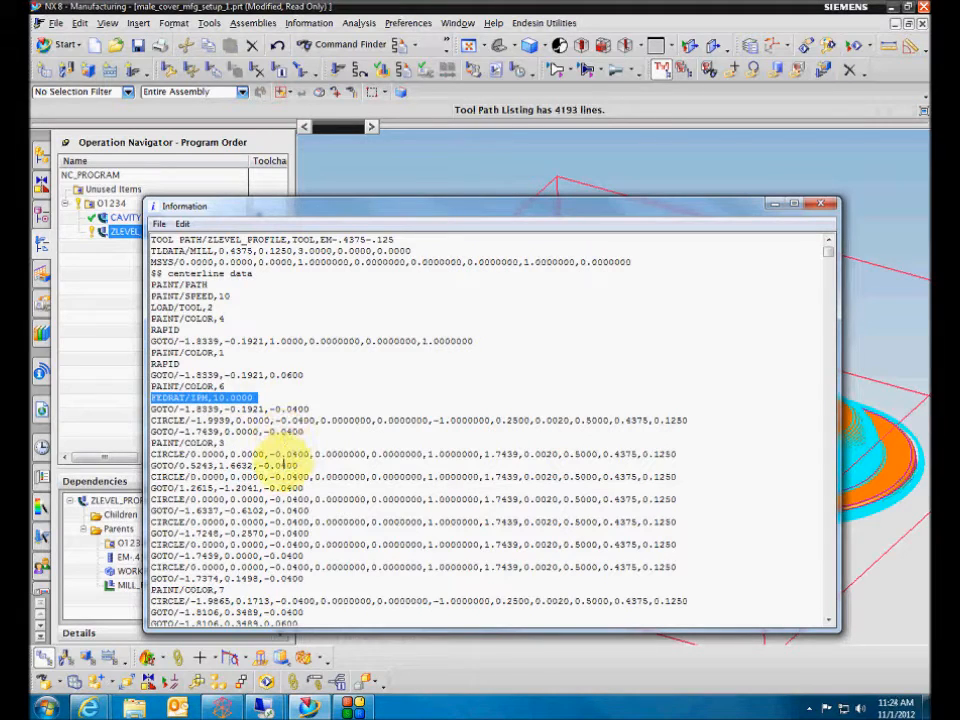
Search the tool path listing for FEEDRAT.
{"action": "left_click", "coordinate": [183, 224]}
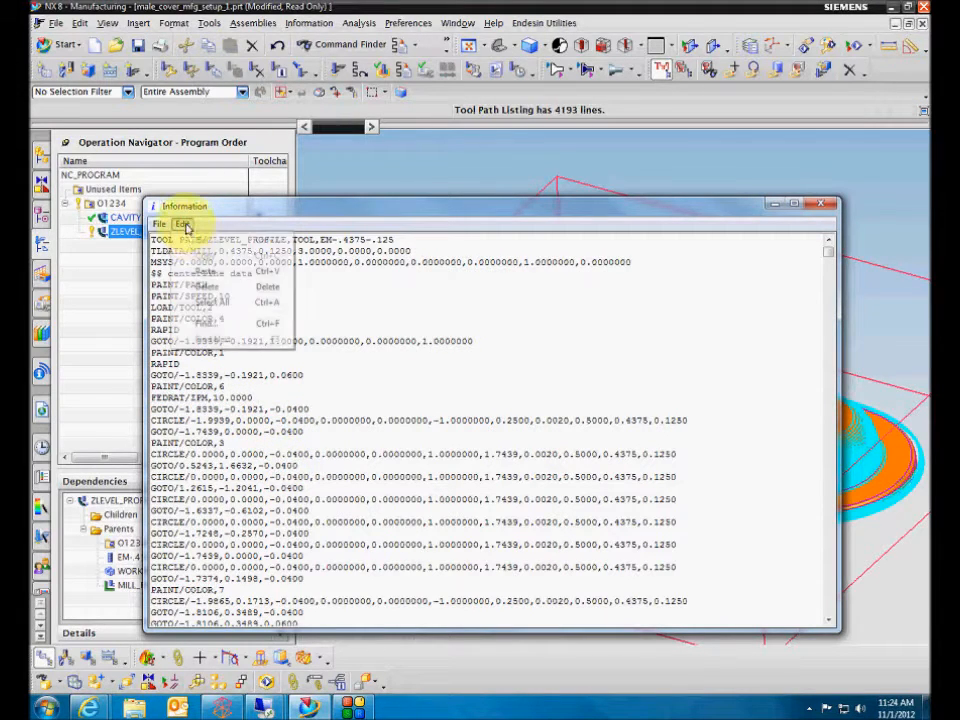
{"action": "left_click", "coordinate": [206, 323]}
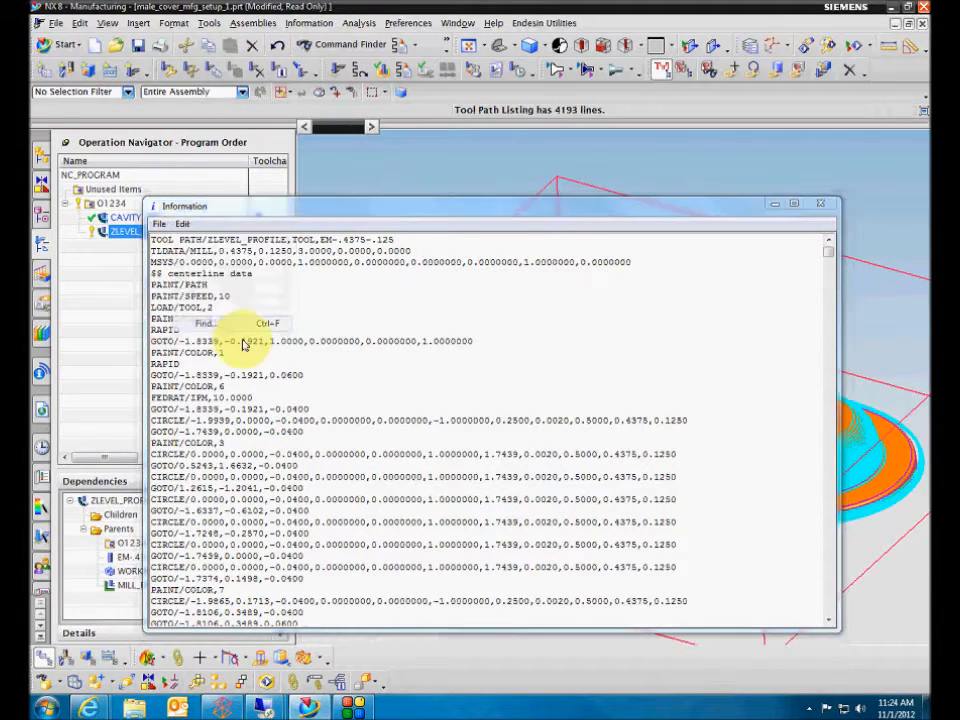
{"action": "type", "text": "F"}
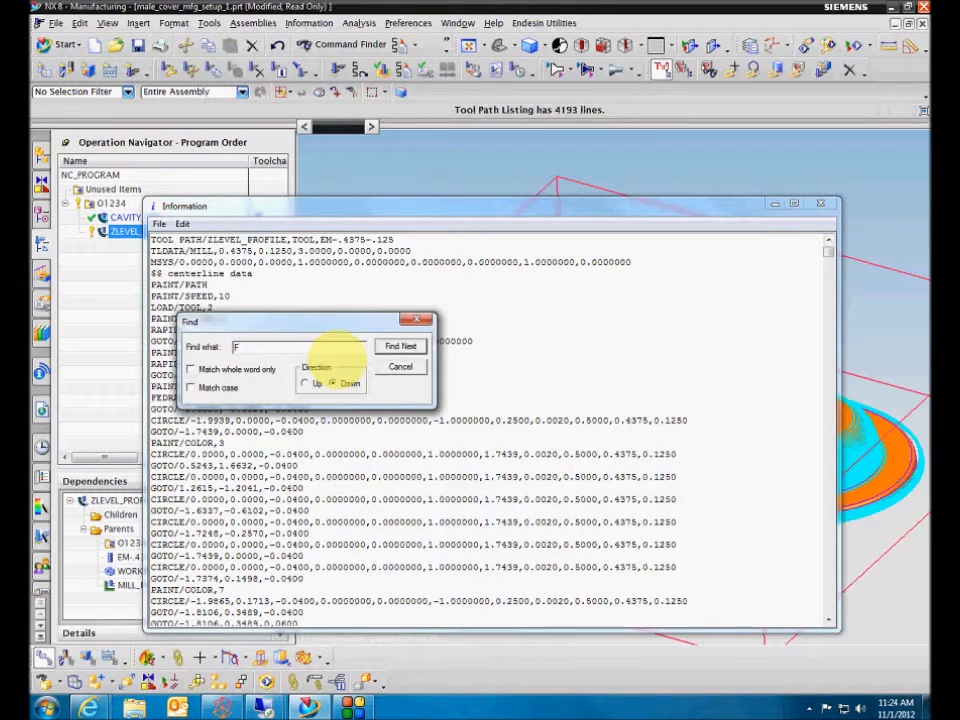
{"action": "type", "text": "EDRAT"}
{"action": "key", "text": "Return"}
{"action": "left_click", "coordinate": [340, 397]}
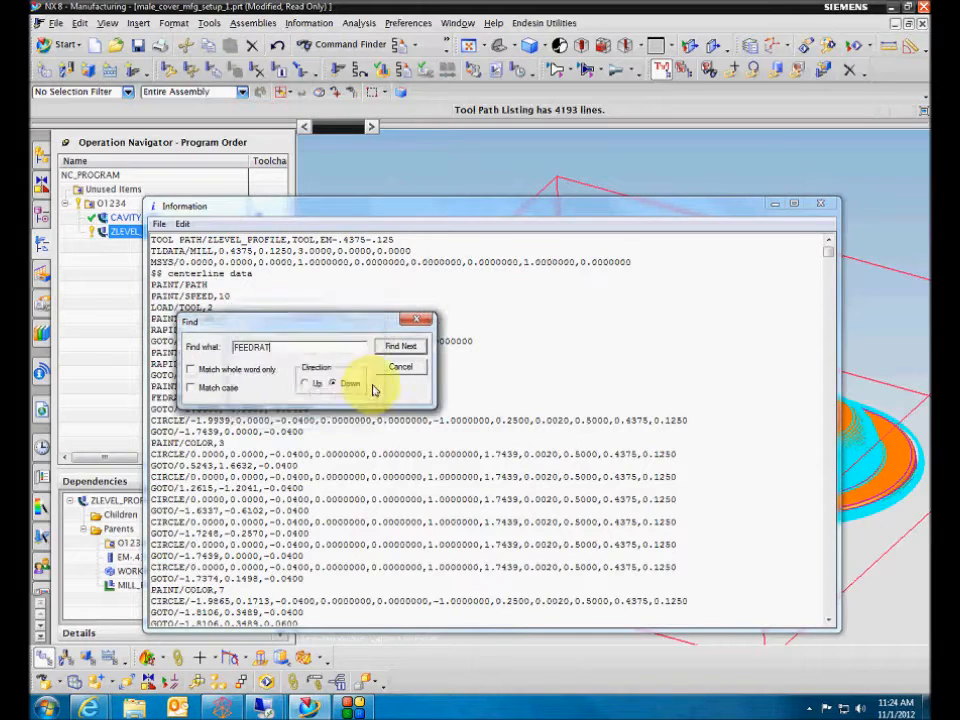
Correct the search text to FEDRAT, look for every match in the listing, and close the listing.
{"action": "left_click_drag", "start_coordinate": [360, 328], "coordinate": [464, 324]}
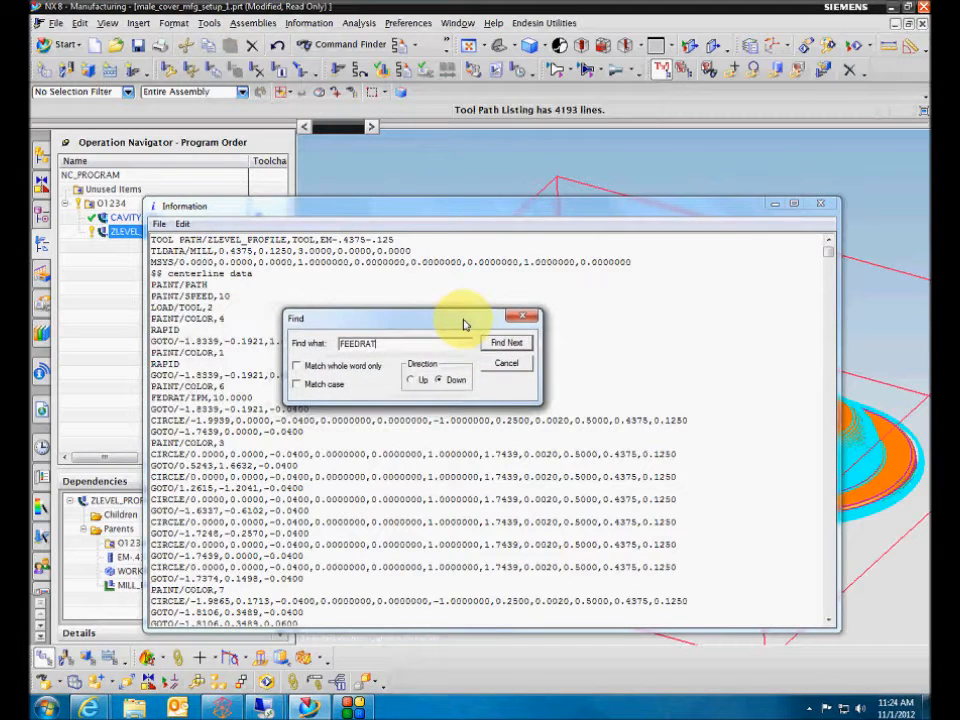
{"action": "double_click", "coordinate": [362, 352]}
{"action": "type", "text": "FEDRAT"}
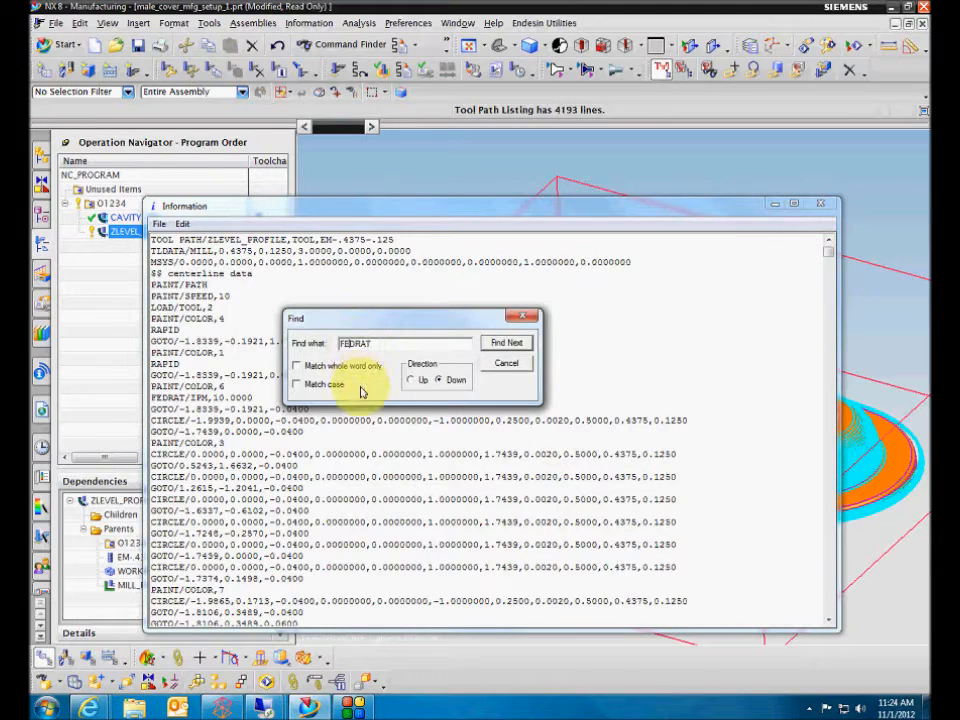
{"action": "left_click", "coordinate": [499, 345]}
{"action": "left_click", "coordinate": [499, 343]}
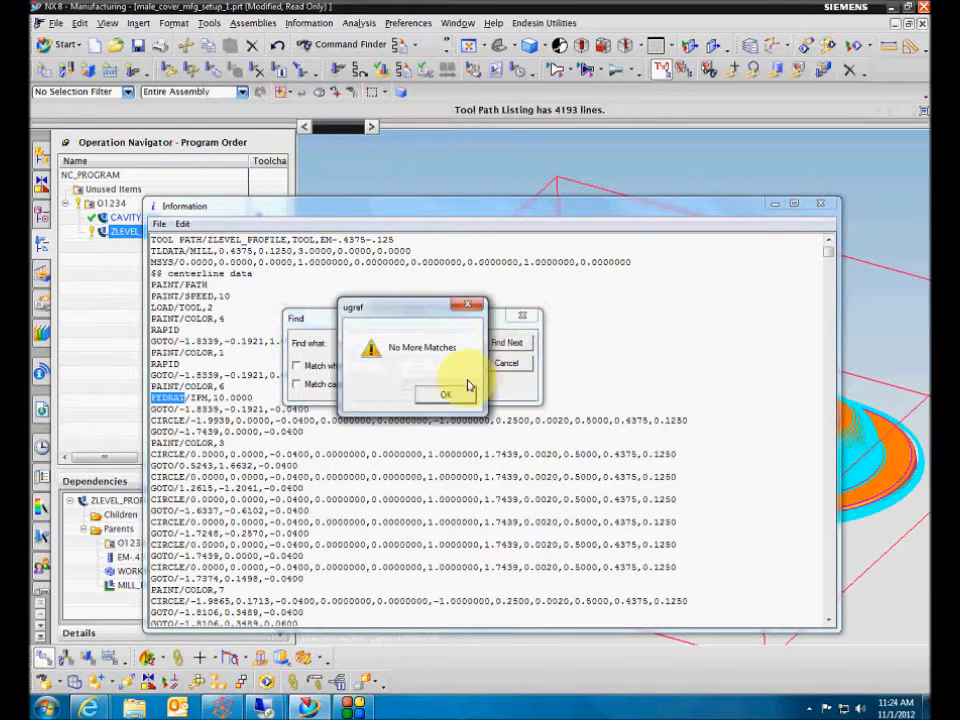
{"action": "left_click", "coordinate": [452, 393]}
{"action": "left_click", "coordinate": [506, 363]}
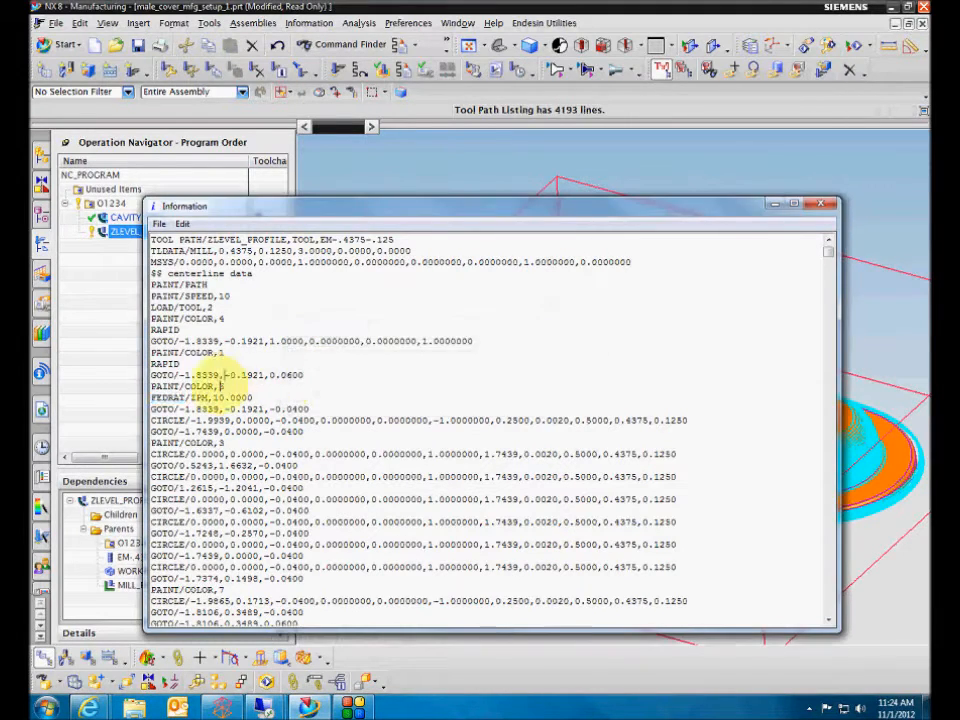
{"action": "left_click", "coordinate": [820, 204]}
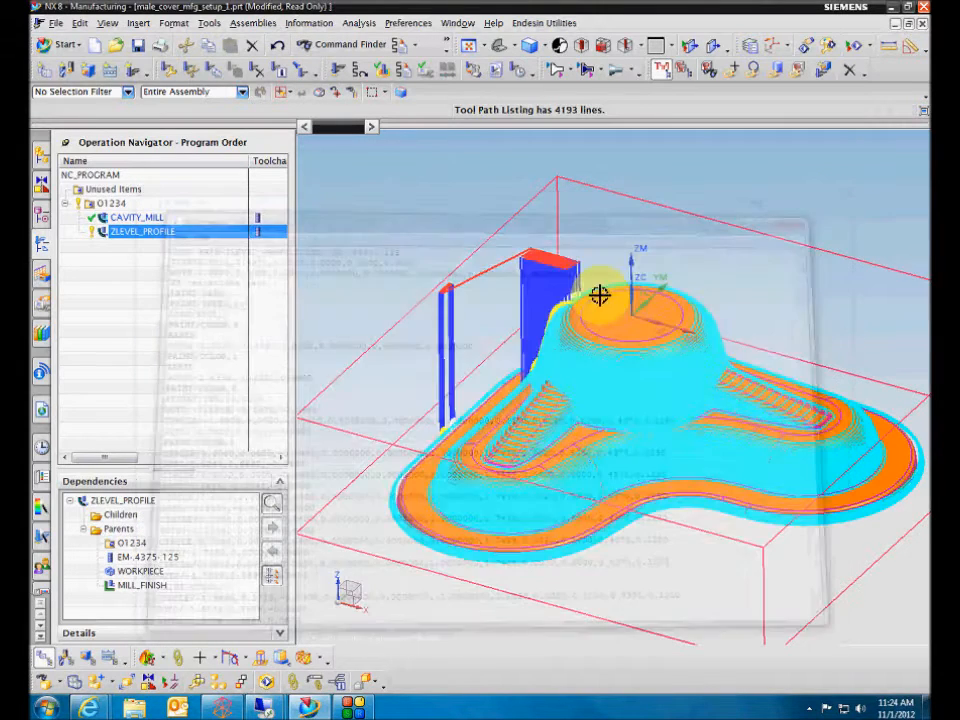
Clear the displayed tool path and examine the commands offered for the ZLEVEL_PROFILE operation and the O1234 program group.
{"action": "left_click", "coordinate": [280, 266]}
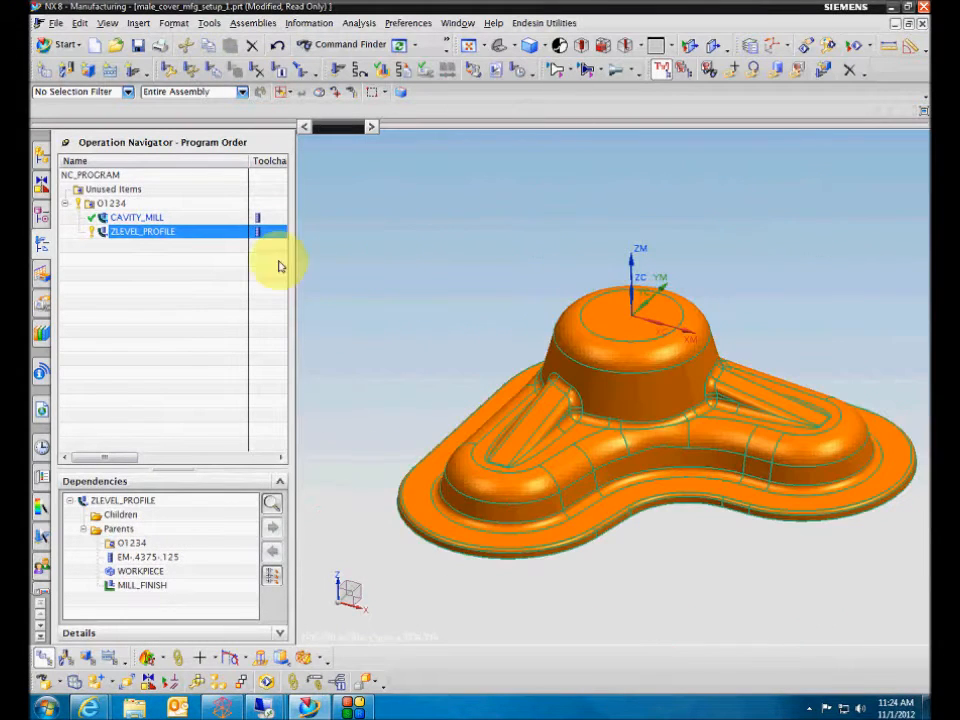
{"action": "right_click", "coordinate": [175, 234]}
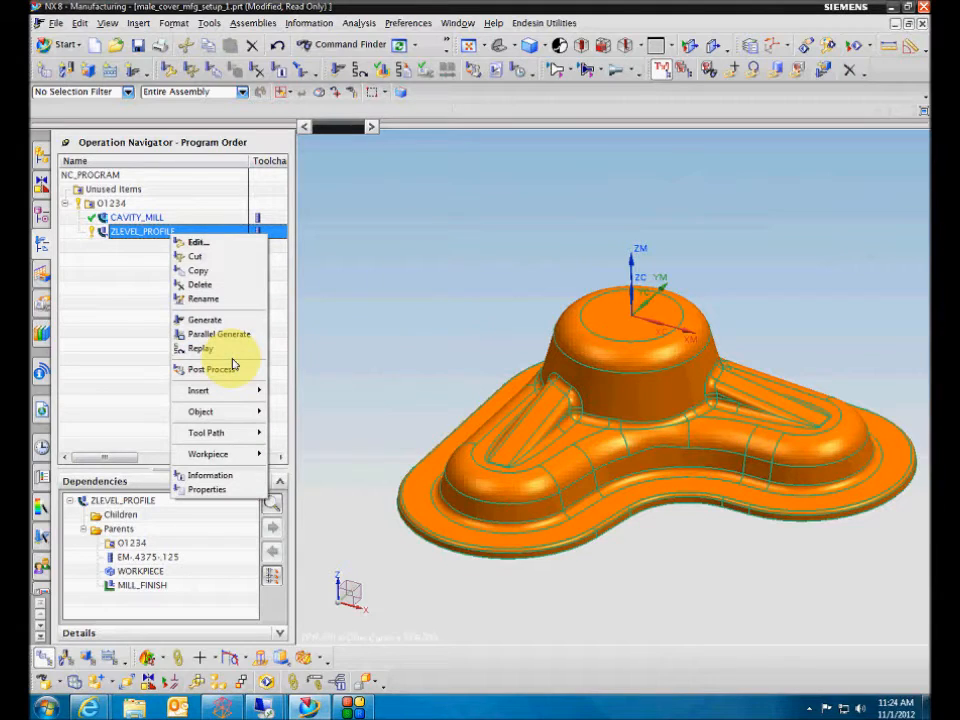
{"action": "mouse_move", "coordinate": [228, 434]}
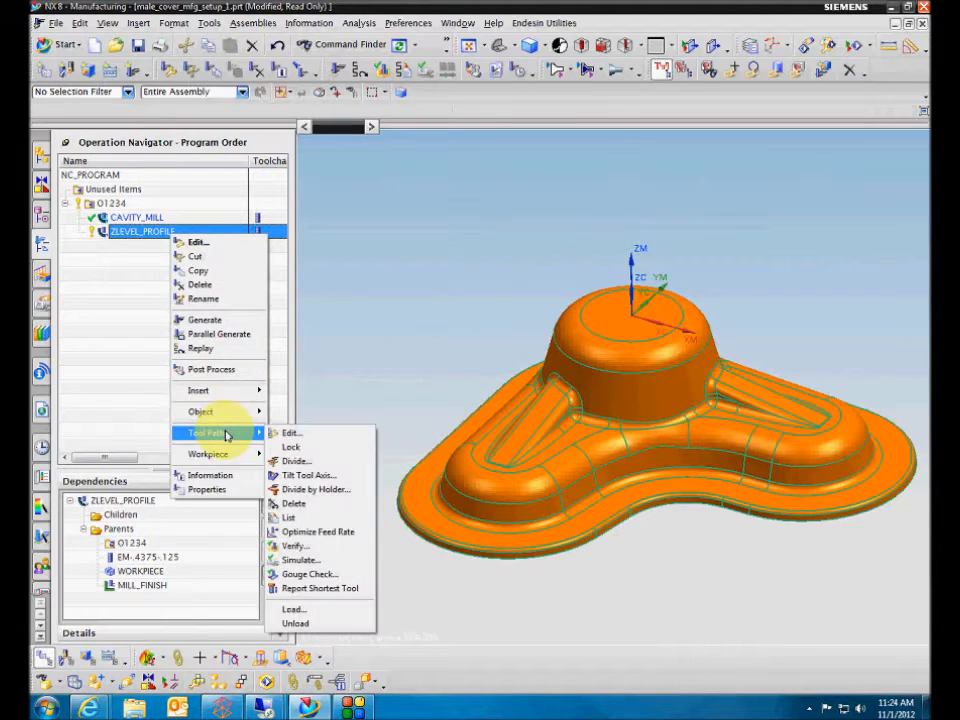
{"action": "right_click", "coordinate": [151, 232]}
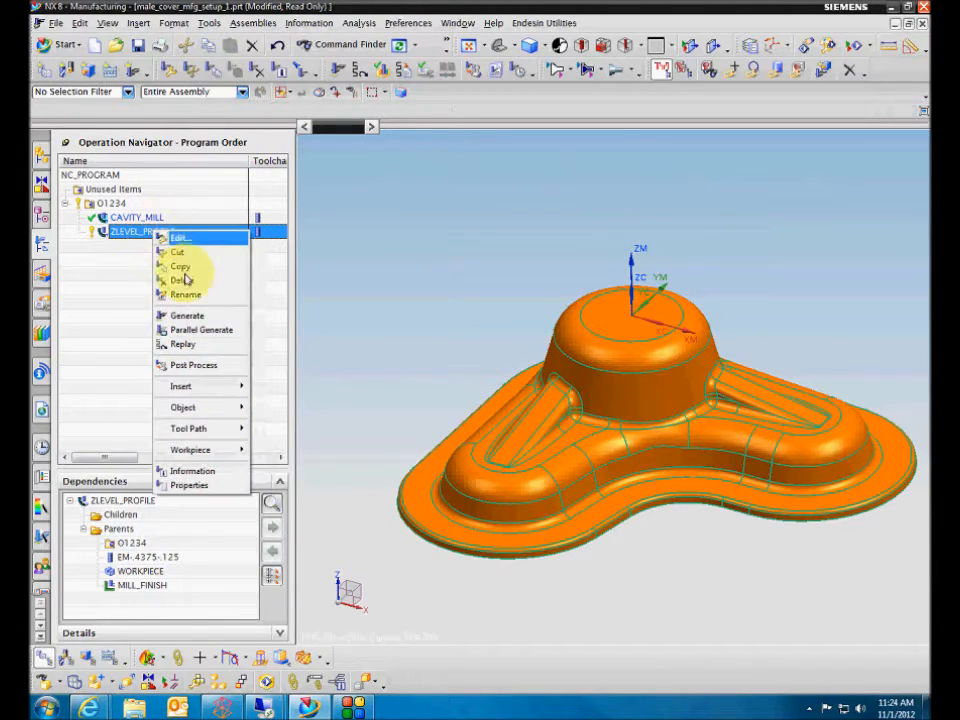
{"action": "mouse_move", "coordinate": [189, 428]}
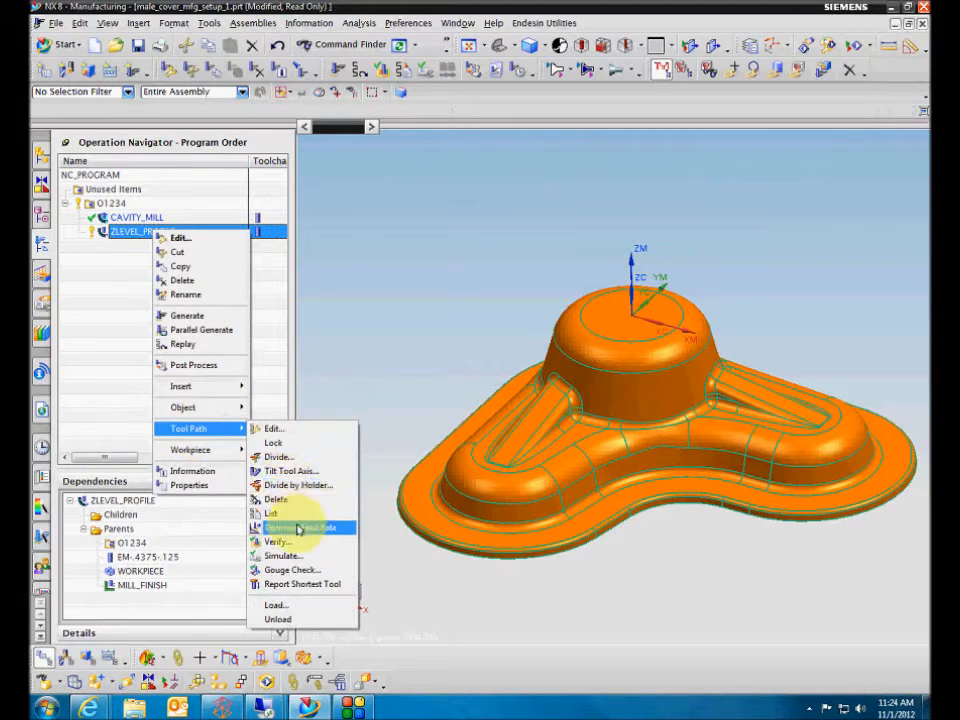
{"action": "left_click", "coordinate": [133, 336]}
{"action": "right_click", "coordinate": [108, 208]}
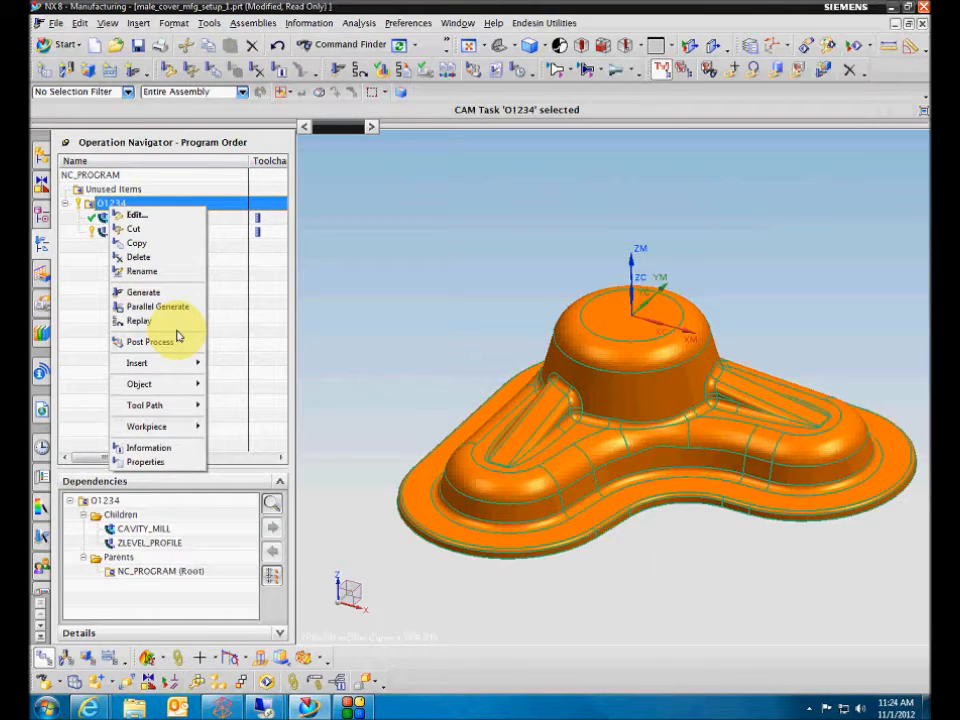
{"action": "left_click", "coordinate": [96, 386]}
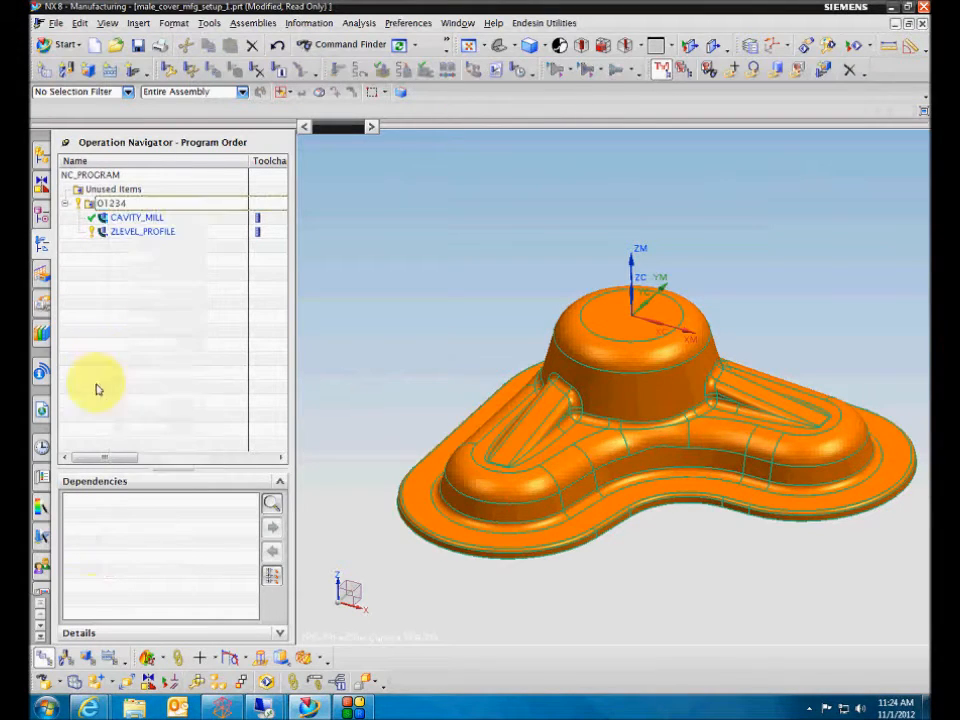
Expand CARRIER in the Machine Tool view and examine the tool path commands offered for POCKET_1.
{"action": "left_click", "coordinate": [65, 657]}
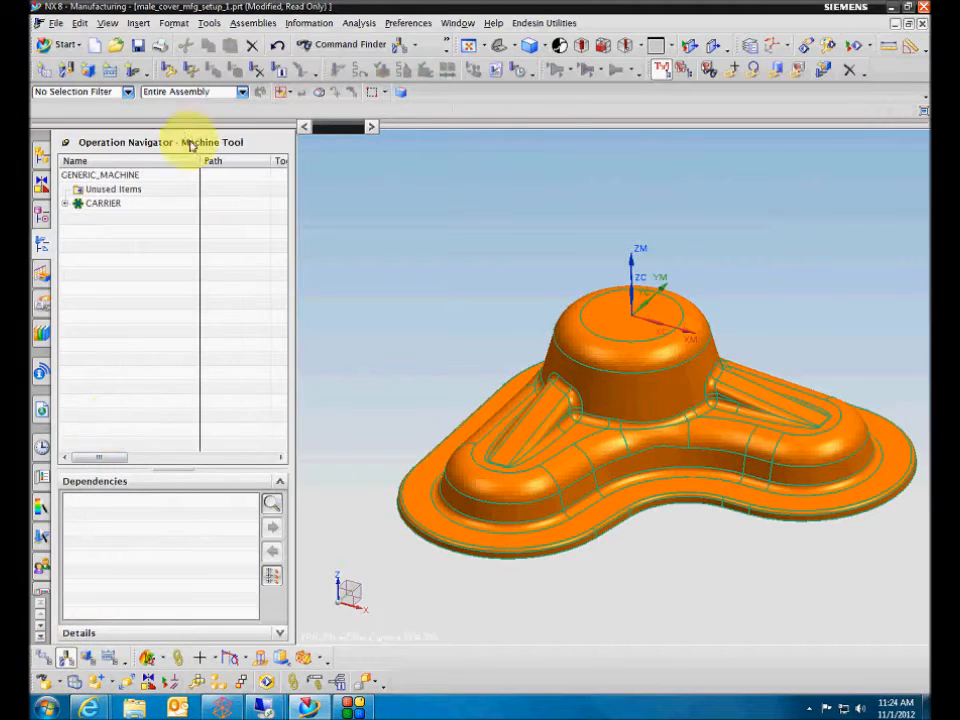
{"action": "left_click", "coordinate": [66, 203]}
{"action": "right_click", "coordinate": [106, 218]}
{"action": "mouse_move", "coordinate": [170, 401]}
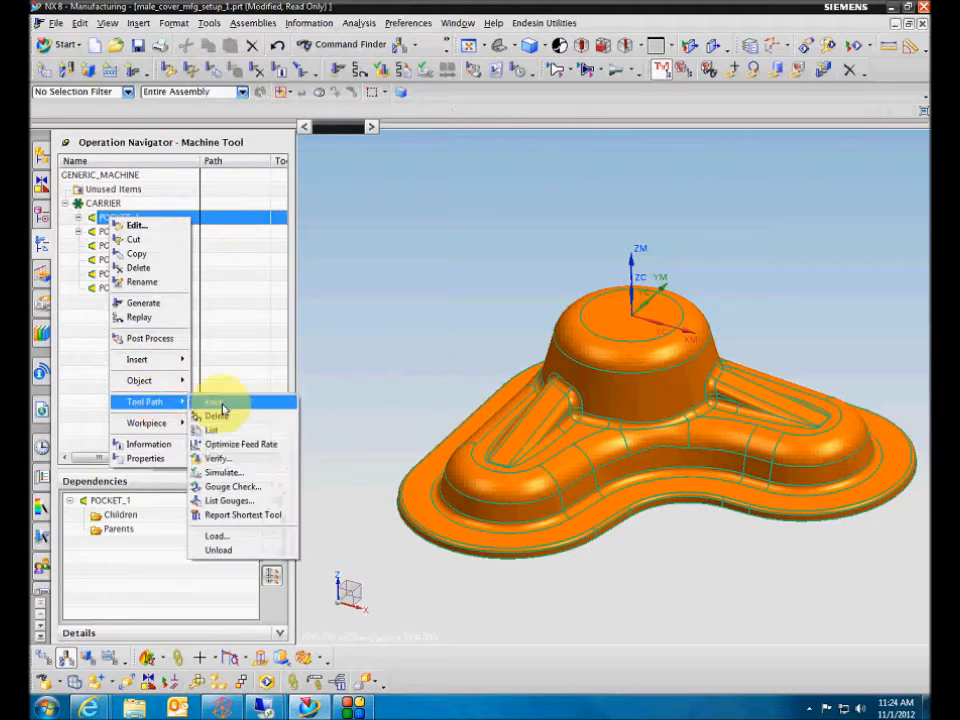
{"action": "left_click", "coordinate": [83, 375]}
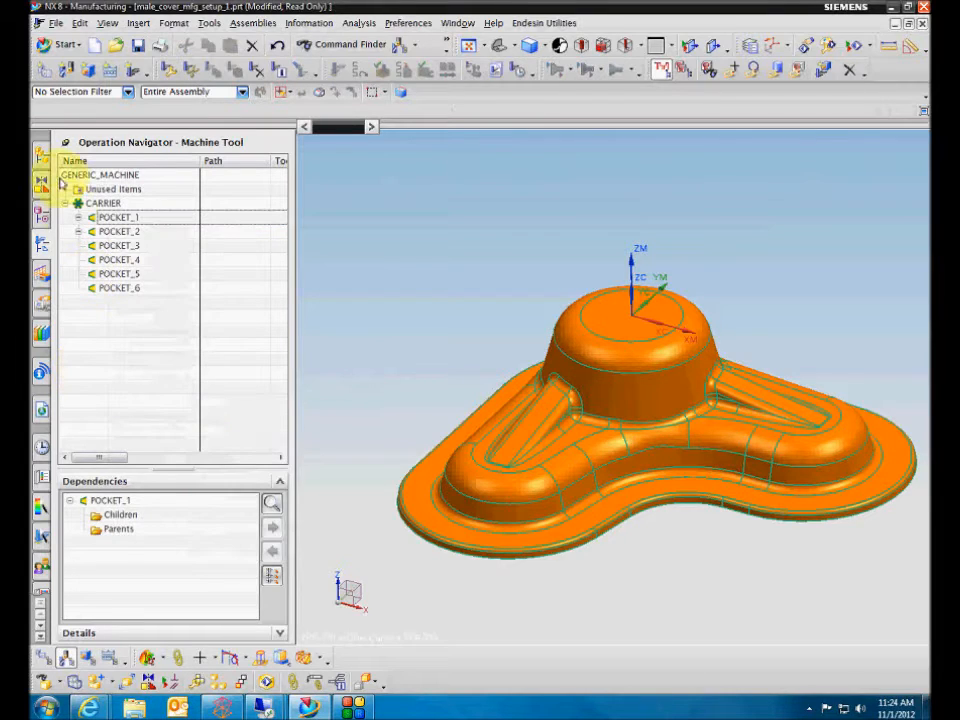
Return to the Program Order view and optimize the feed rate of the ZLEVEL_PROFILE tool path.
{"action": "left_click", "coordinate": [43, 660]}
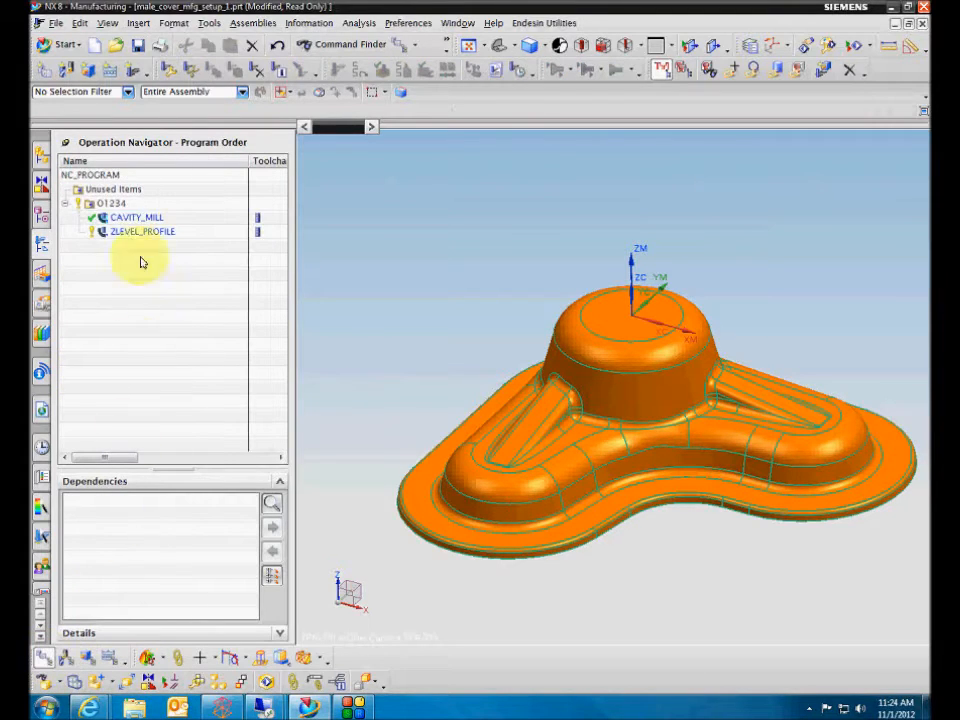
{"action": "right_click", "coordinate": [136, 241]}
{"action": "right_click", "coordinate": [136, 231]}
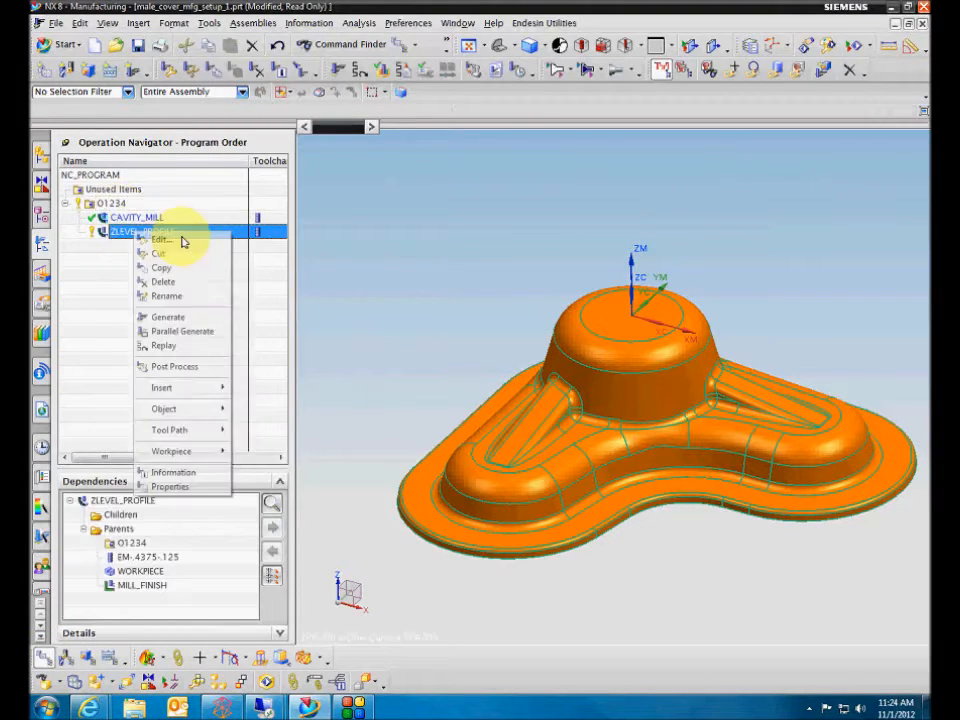
{"action": "mouse_move", "coordinate": [193, 429]}
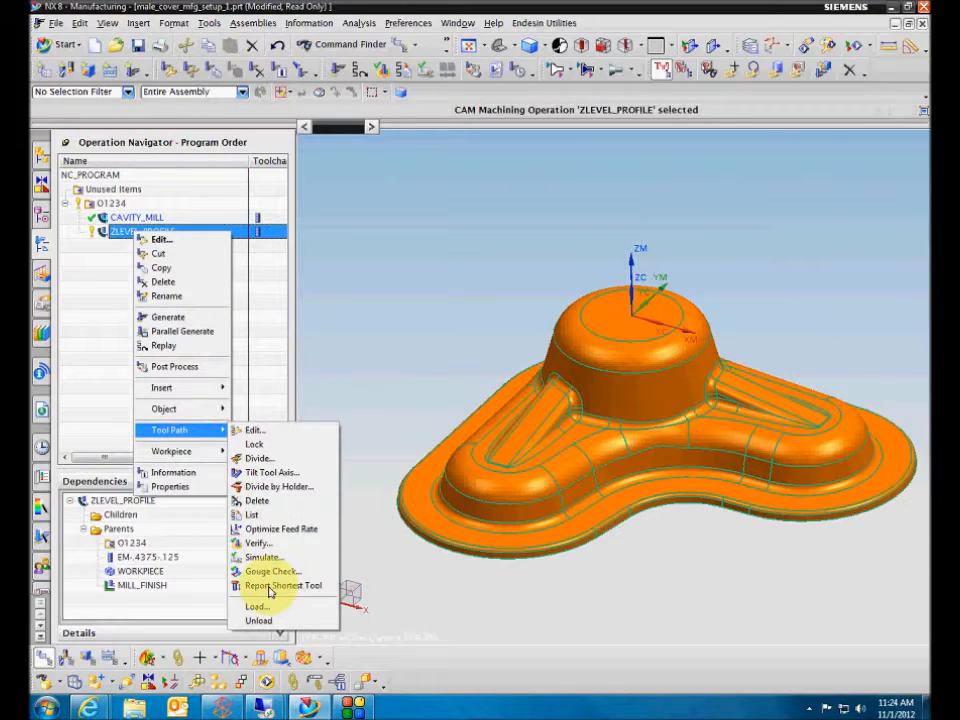
{"action": "left_click", "coordinate": [278, 528]}
{"action": "left_click", "coordinate": [432, 287]}
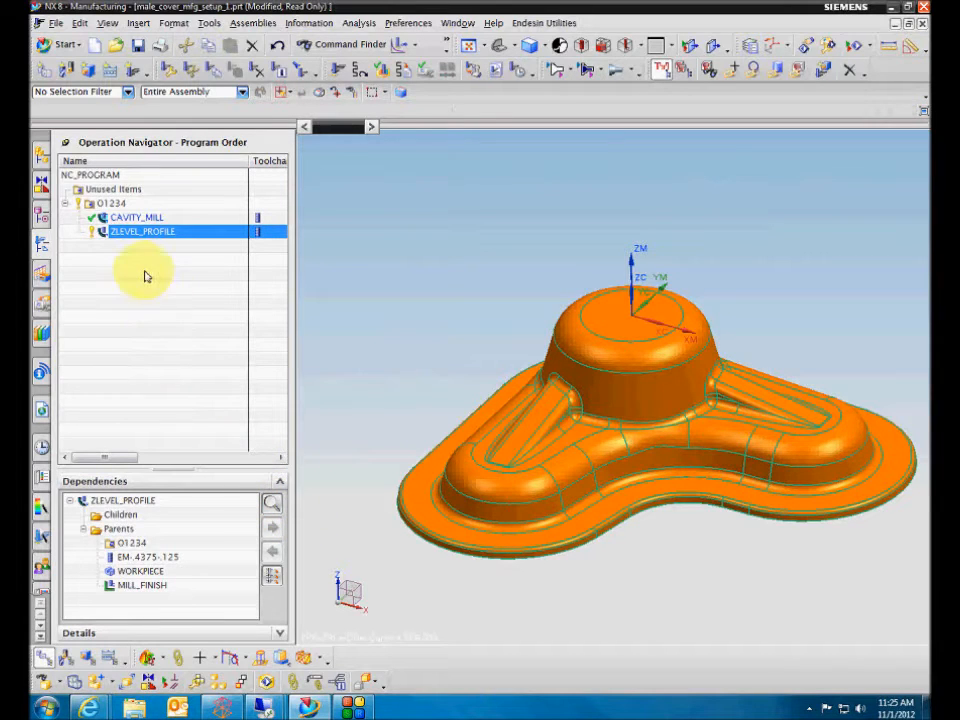
List the optimized ZLEVEL_PROFILE tool path and highlight its first two feed rate entries for comparison.
{"action": "key", "text": "Up"}
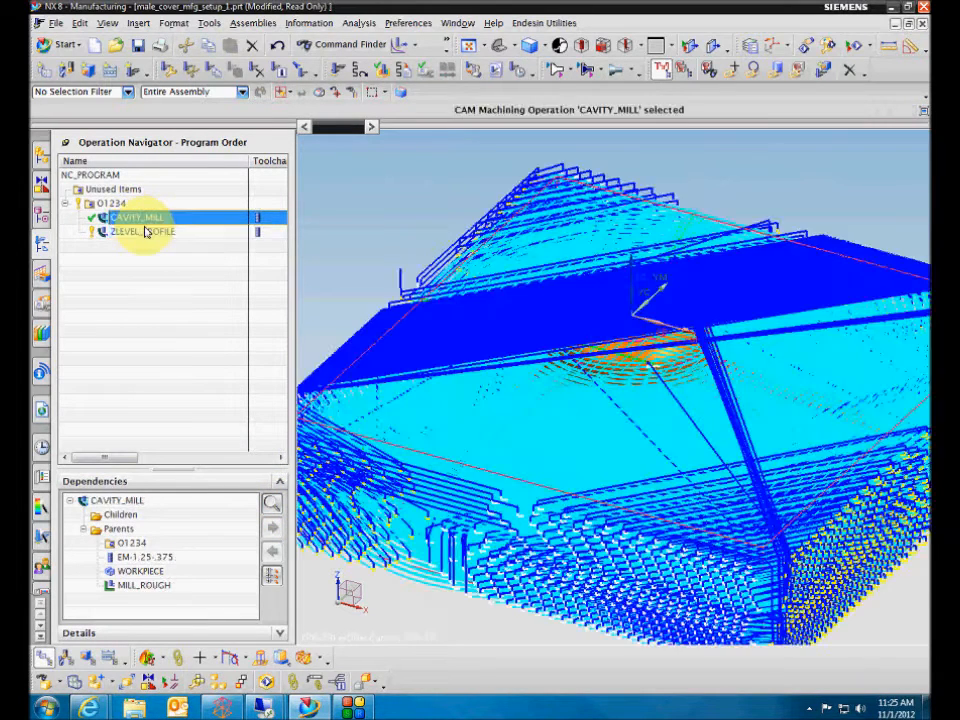
{"action": "left_click", "coordinate": [147, 234]}
{"action": "right_click", "coordinate": [145, 232]}
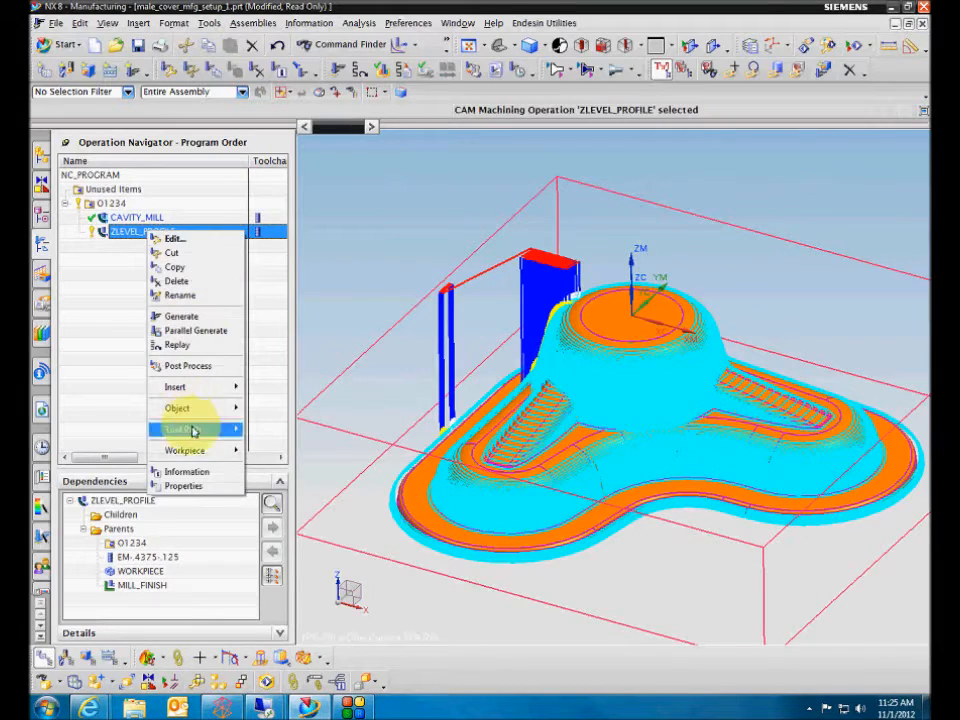
{"action": "mouse_move", "coordinate": [193, 429]}
{"action": "left_click", "coordinate": [266, 514]}
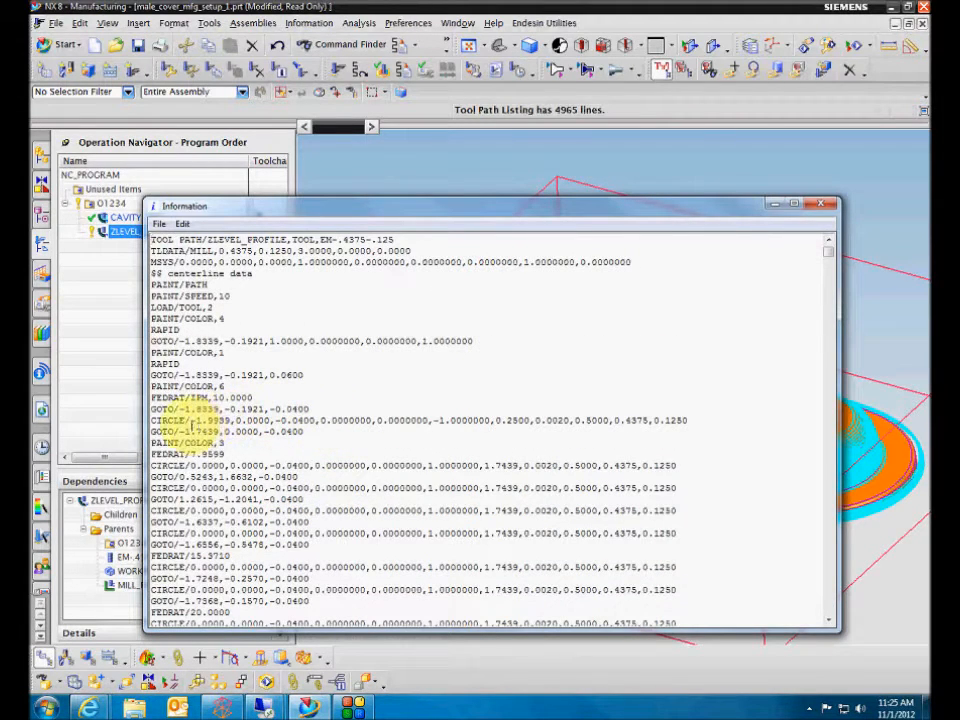
{"action": "left_click_drag", "start_coordinate": [156, 397], "coordinate": [218, 397]}
{"action": "left_click_drag", "start_coordinate": [196, 454], "coordinate": [207, 455]}
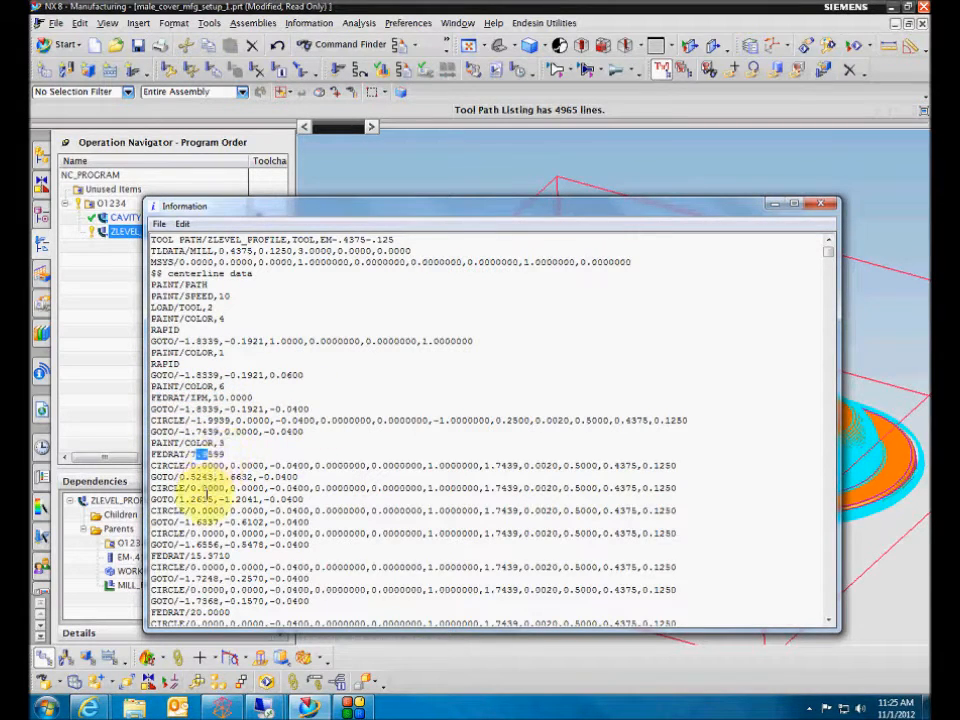
Search the optimized tool path listing for successive FEDRAT entries, examine the feed rates, and close the listing.
{"action": "left_click", "coordinate": [326, 408]}
{"action": "scroll", "coordinate": [299, 384], "scroll_direction": "up", "scroll_amount": 2}
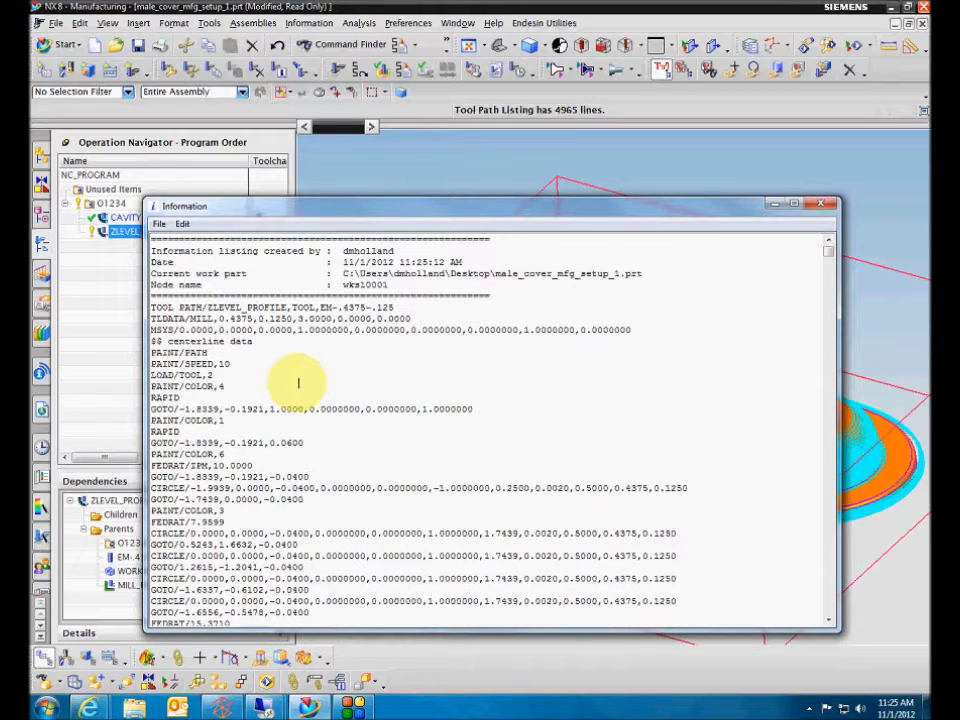
{"action": "key", "text": "ctrl+f"}
{"action": "left_click", "coordinate": [401, 347]}
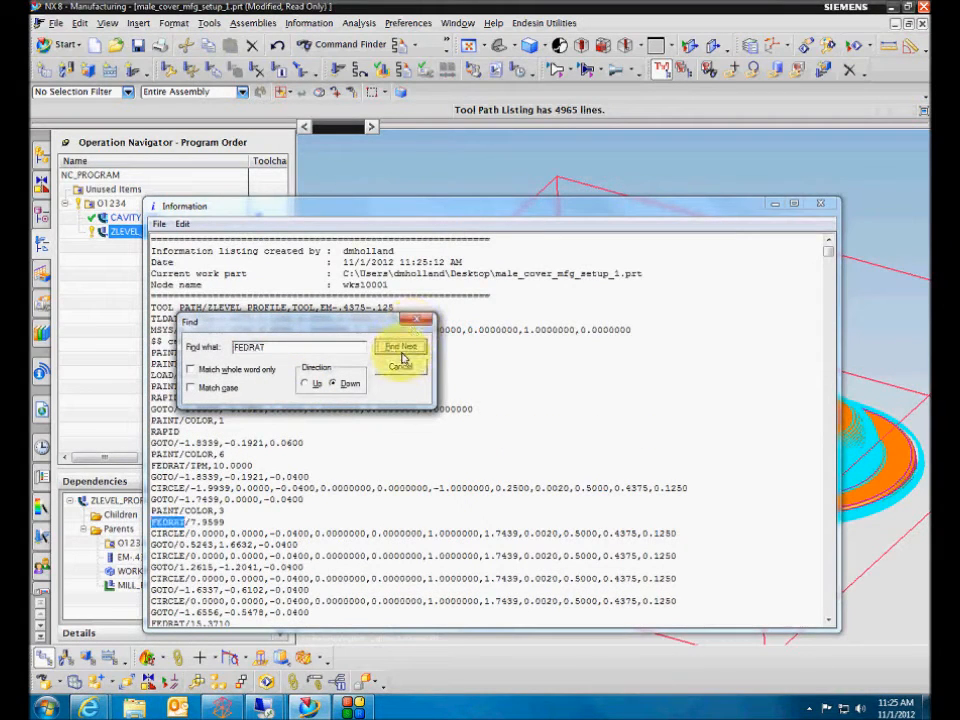
{"action": "left_click", "coordinate": [401, 350]}
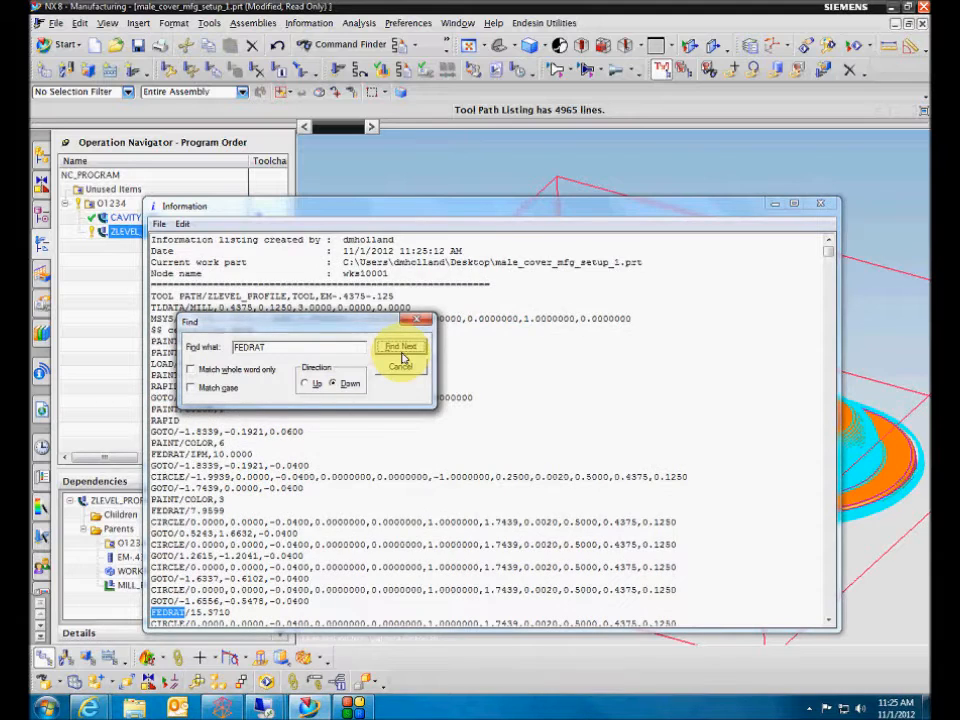
{"action": "left_click", "coordinate": [403, 352]}
{"action": "left_click", "coordinate": [403, 352]}
{"action": "left_click", "coordinate": [403, 352]}
{"action": "left_click", "coordinate": [403, 352]}
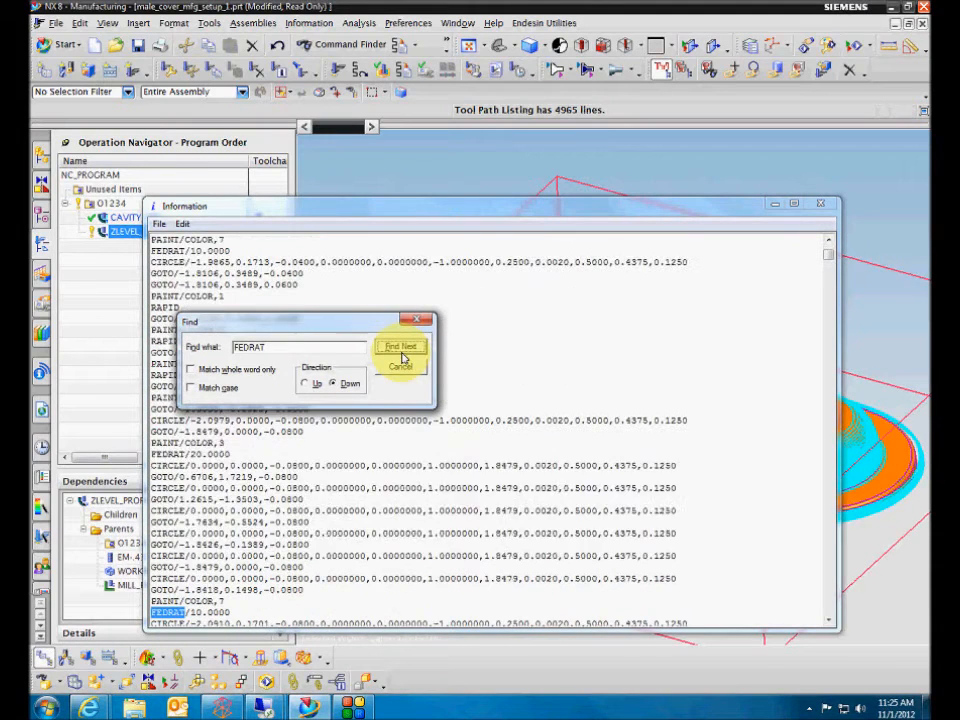
{"action": "left_click", "coordinate": [403, 357]}
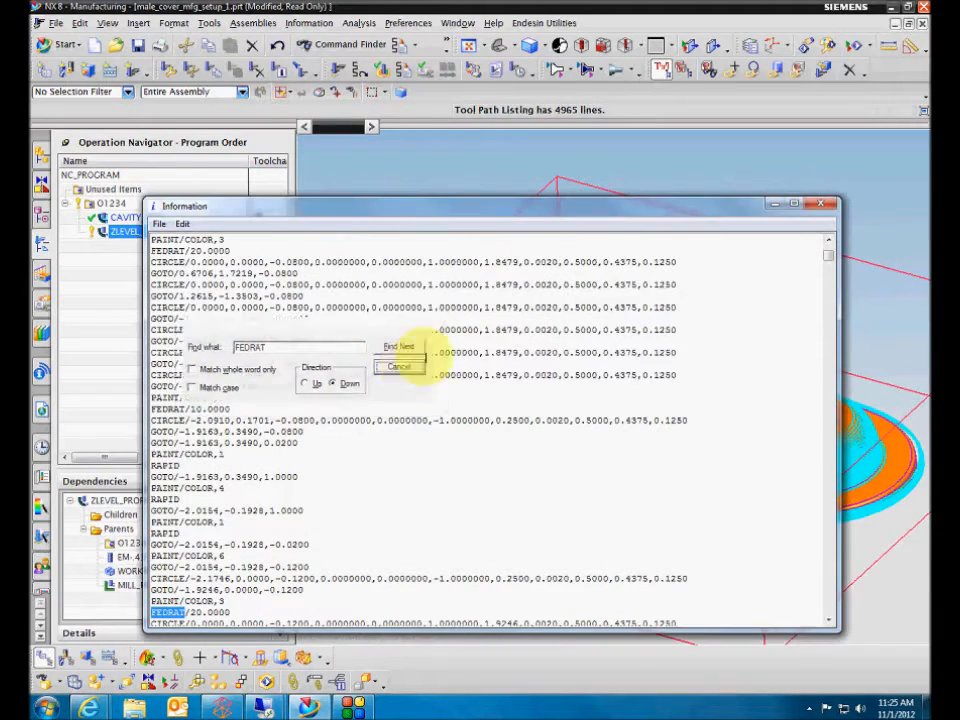
{"action": "left_click", "coordinate": [400, 367]}
{"action": "scroll", "coordinate": [407, 330], "scroll_direction": "down", "scroll_amount": 1}
{"action": "scroll", "coordinate": [413, 333], "scroll_direction": "up", "scroll_amount": 2}
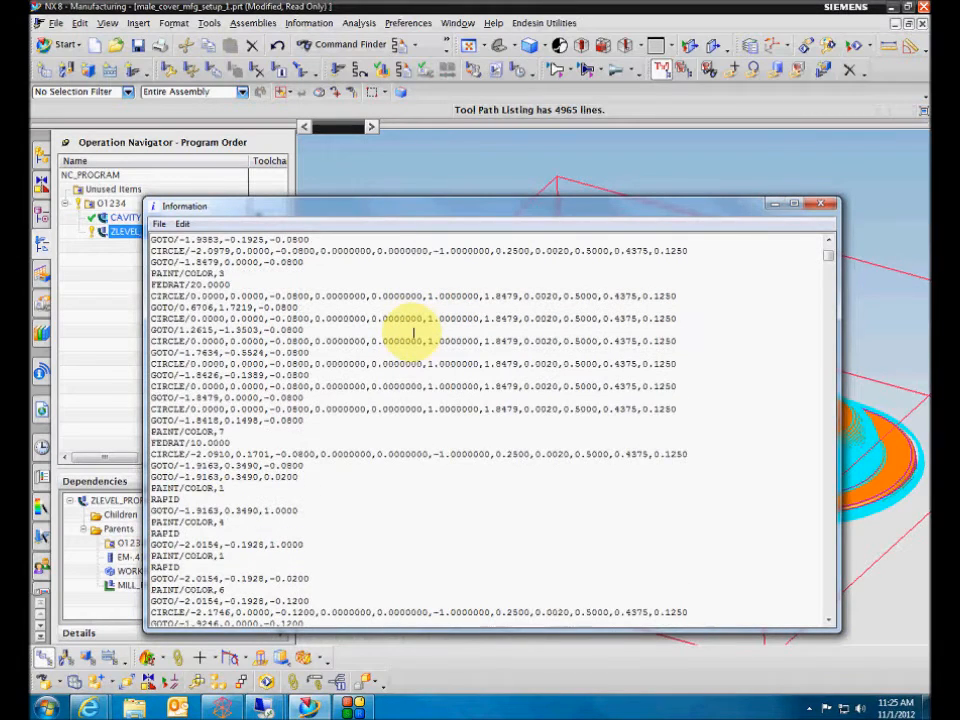
{"action": "left_click", "coordinate": [818, 201]}
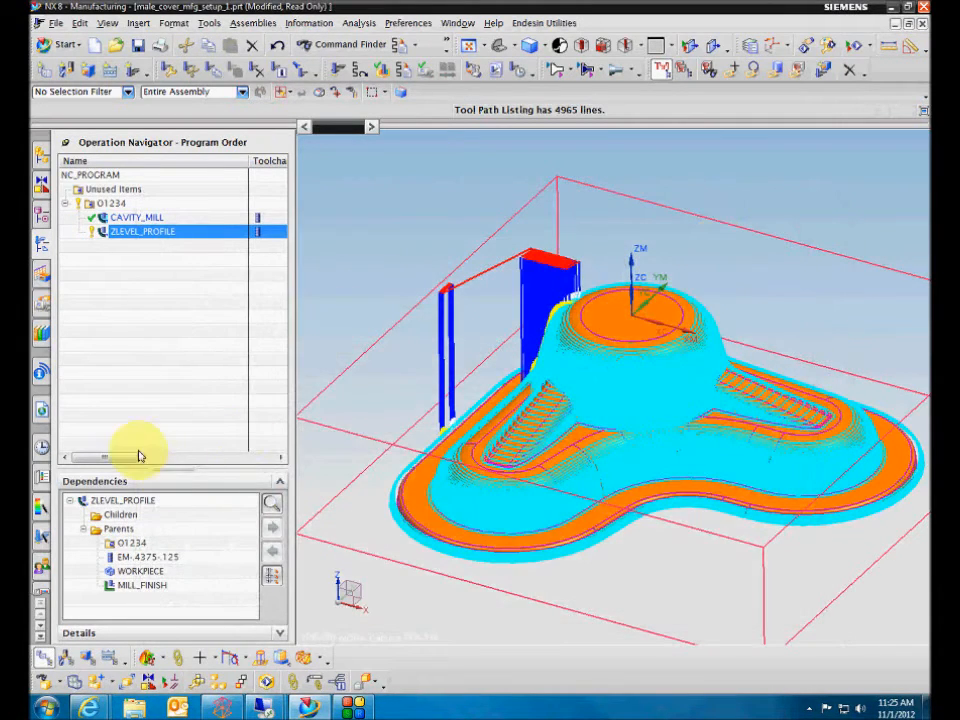
Narrow the Name column of the Operation Navigator and look over the neighbouring columns.
{"action": "left_click_drag", "start_coordinate": [127, 457], "coordinate": [143, 459]}
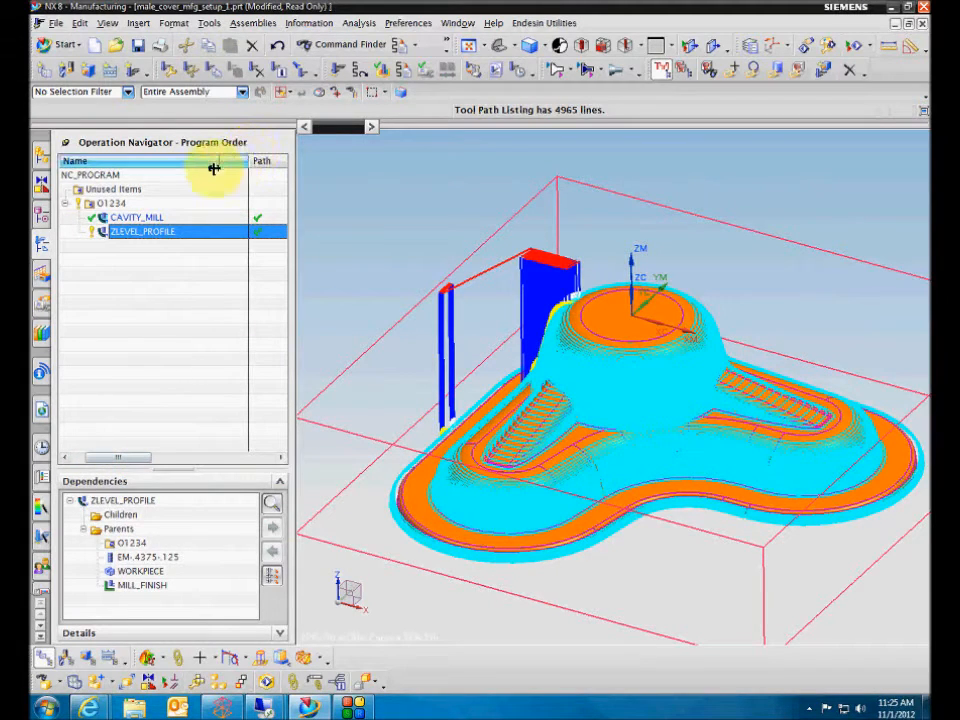
{"action": "left_click_drag", "start_coordinate": [214, 168], "coordinate": [214, 172]}
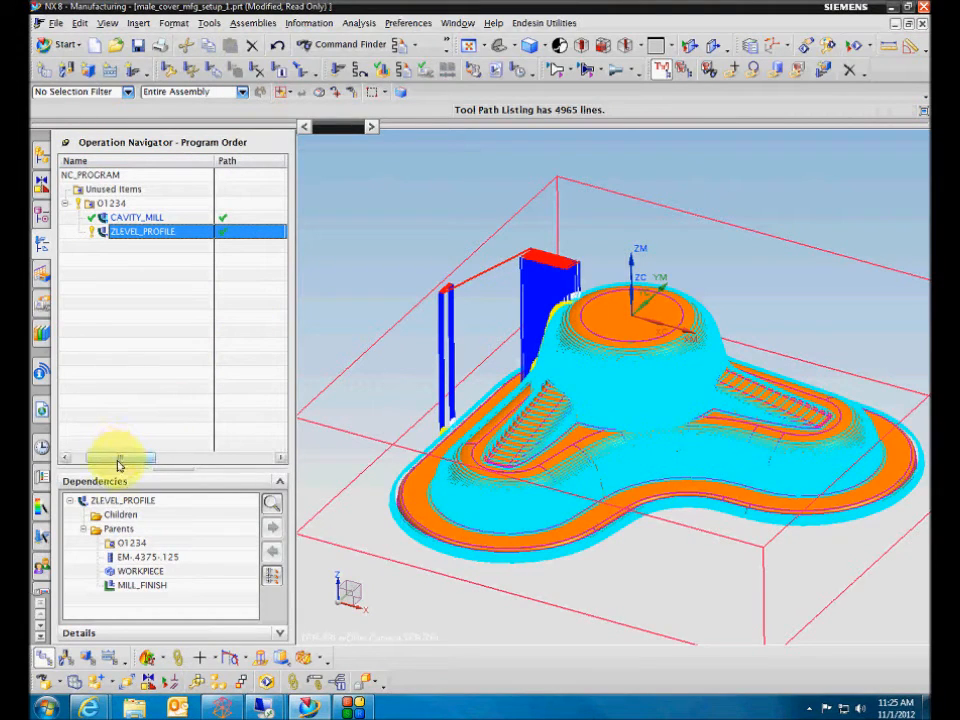
{"action": "left_click_drag", "start_coordinate": [118, 465], "coordinate": [64, 448]}
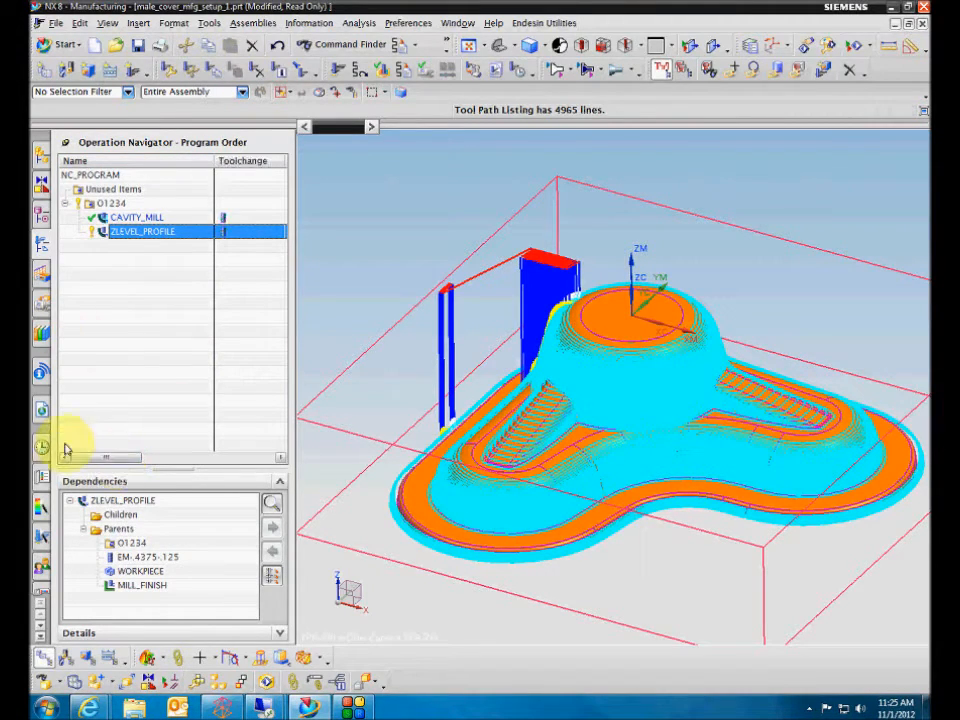
Edit the ZLEVEL_PROFILE operation's feeds and speeds to enable Optimize Feed Rate When Generating.
{"action": "right_click", "coordinate": [135, 233]}
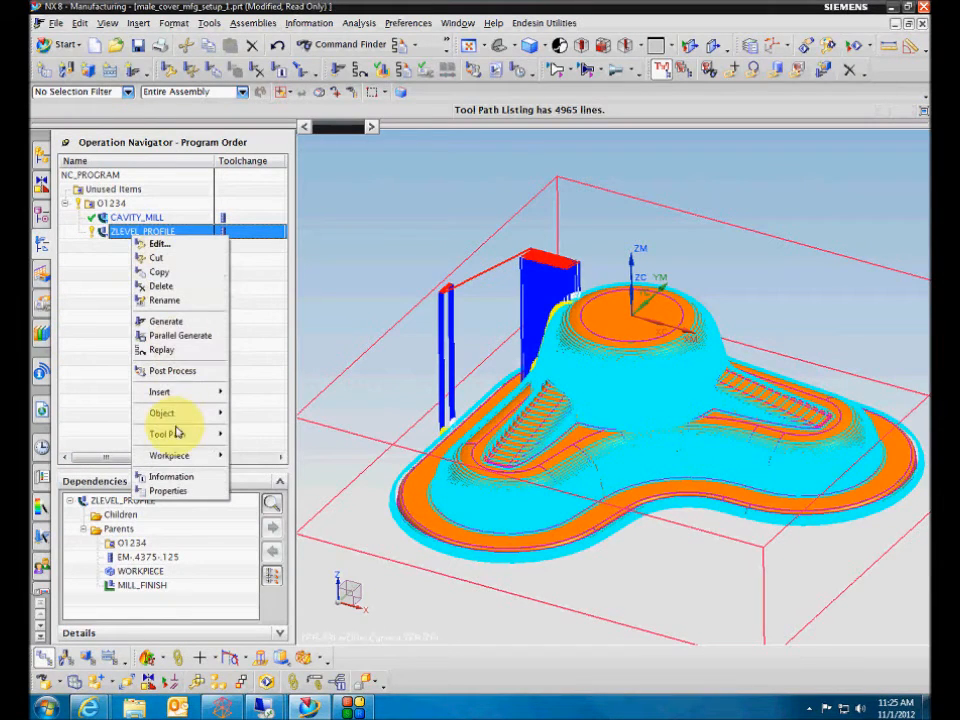
{"action": "left_click", "coordinate": [140, 300]}
{"action": "double_click", "coordinate": [150, 233]}
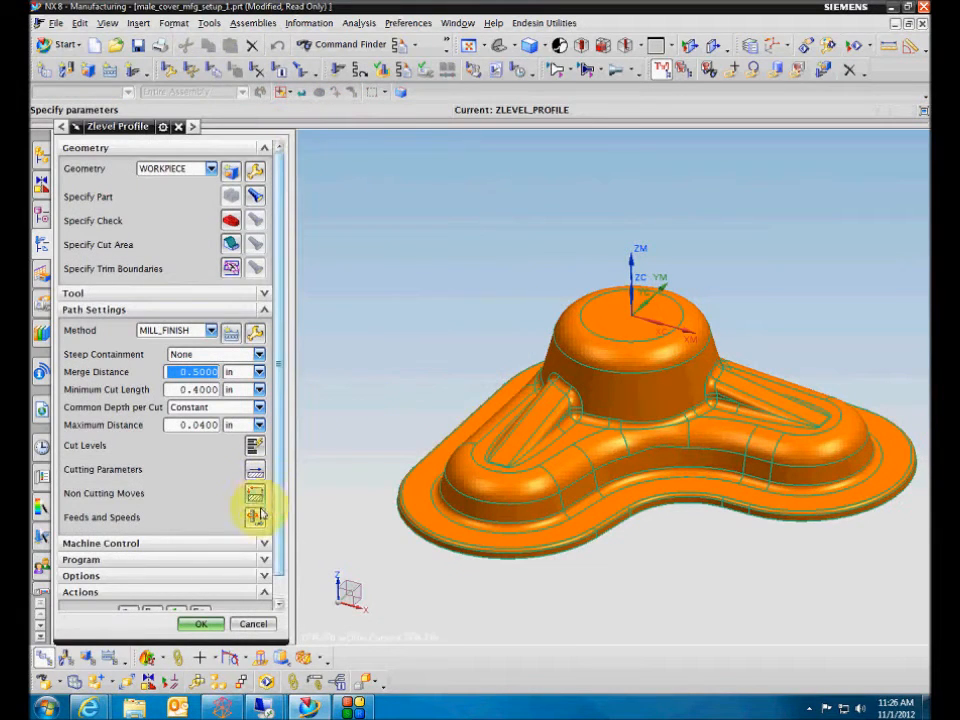
{"action": "left_click", "coordinate": [257, 512]}
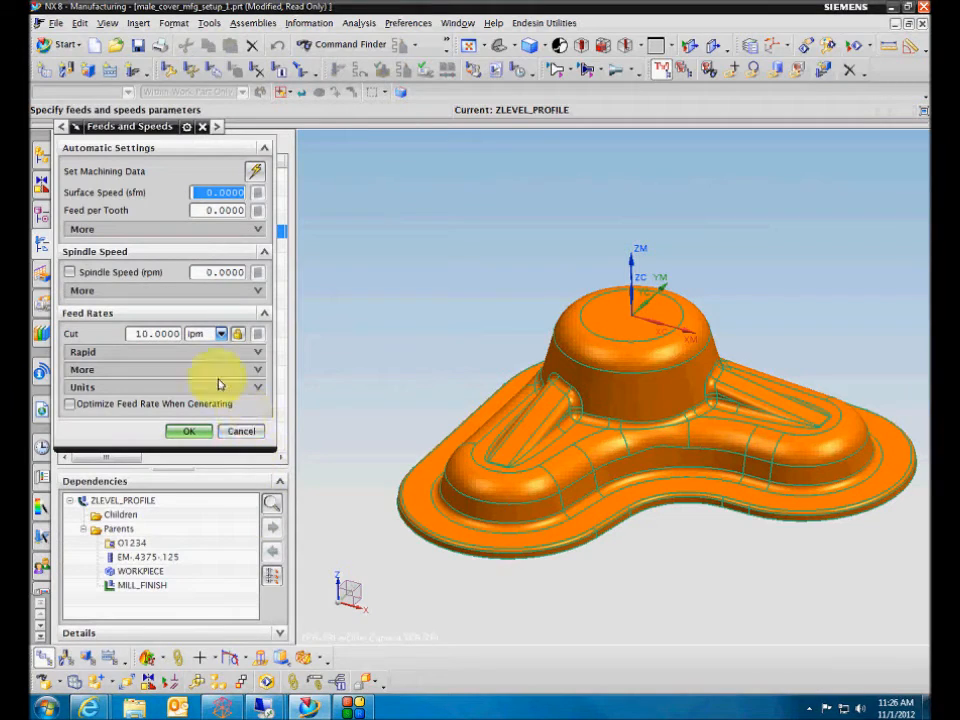
{"action": "left_click", "coordinate": [69, 404]}
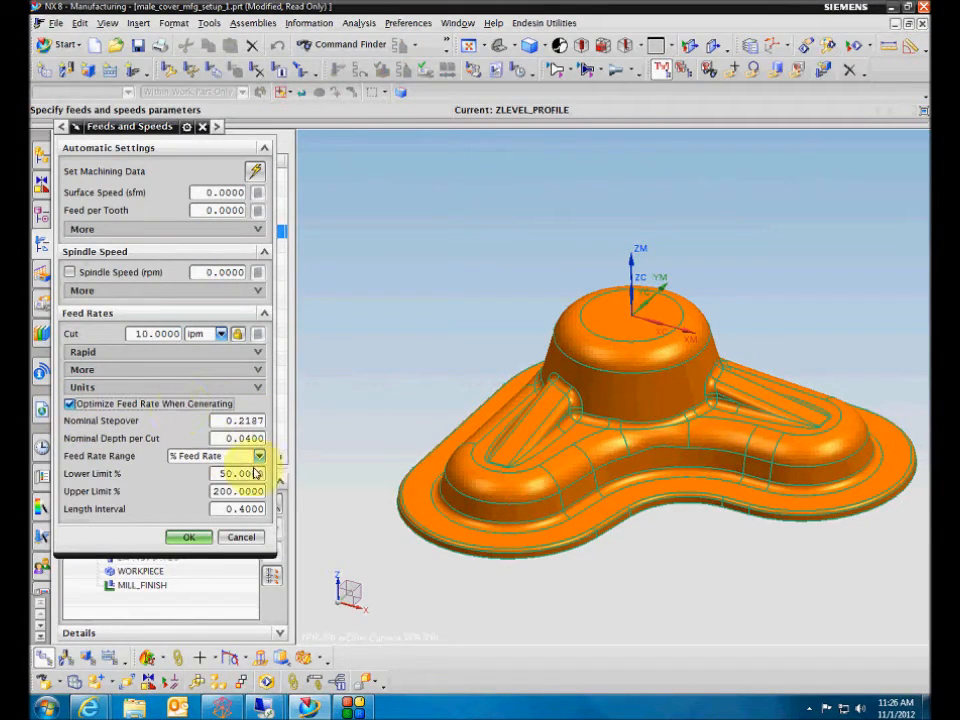
{"action": "left_click", "coordinate": [205, 540]}
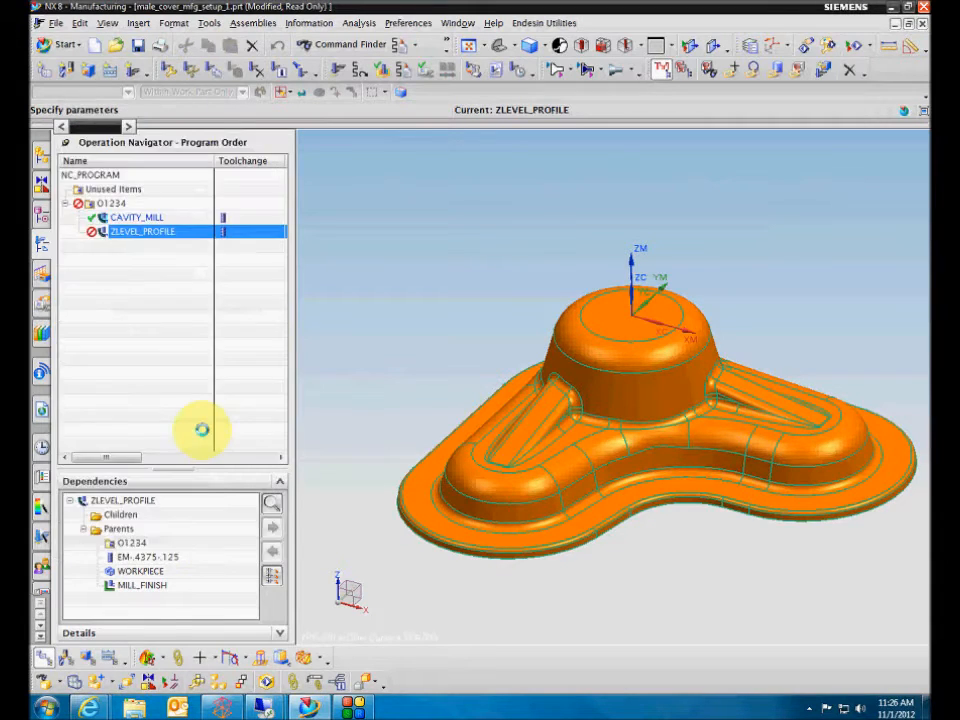
Generate the ZLEVEL_PROFILE tool path with Display Cut Regions and Pause After Display turned off, and accept the operation.
{"action": "scroll", "coordinate": [160, 588], "scroll_direction": "down", "scroll_amount": 1}
{"action": "left_click", "coordinate": [137, 592]}
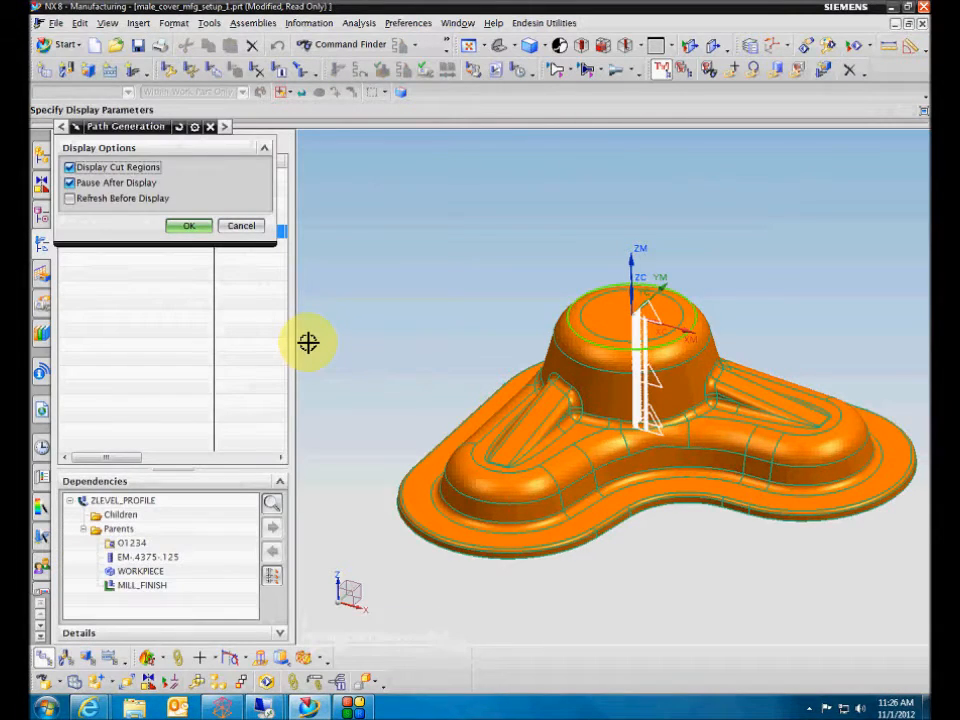
{"action": "left_click", "coordinate": [128, 167]}
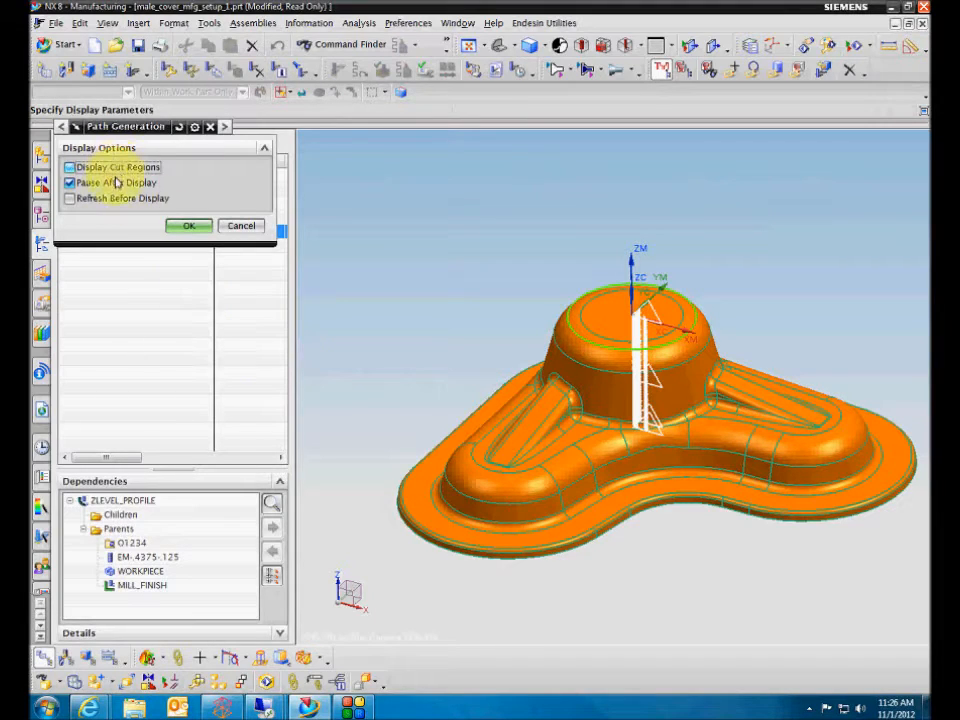
{"action": "left_click", "coordinate": [113, 182]}
{"action": "left_click", "coordinate": [180, 224]}
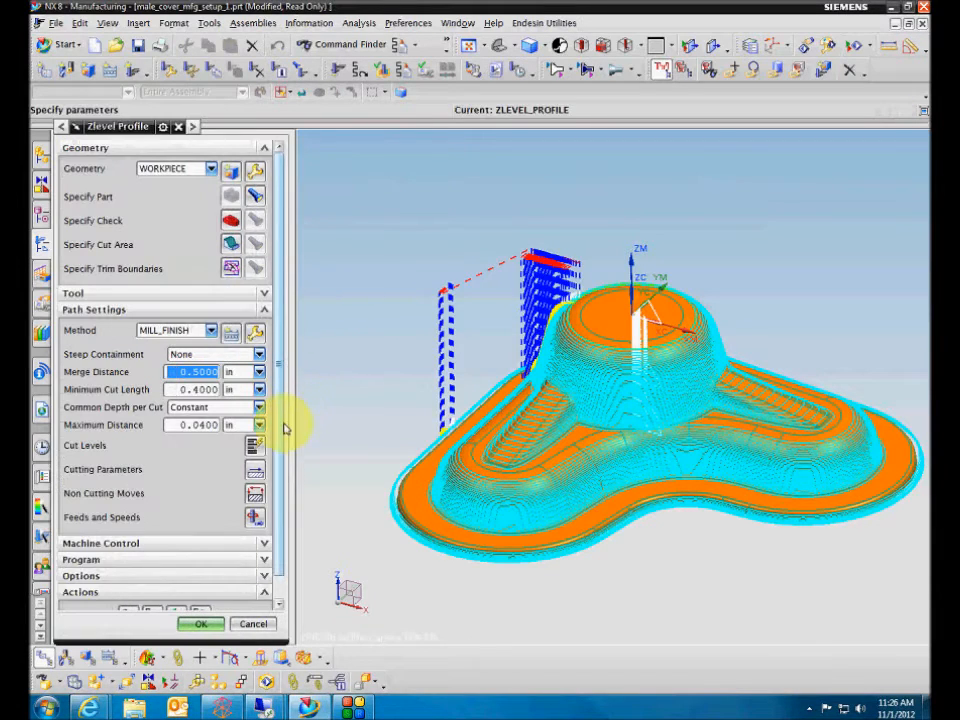
{"action": "scroll", "coordinate": [253, 480], "scroll_direction": "down", "scroll_amount": 1}
{"action": "left_click", "coordinate": [200, 626]}
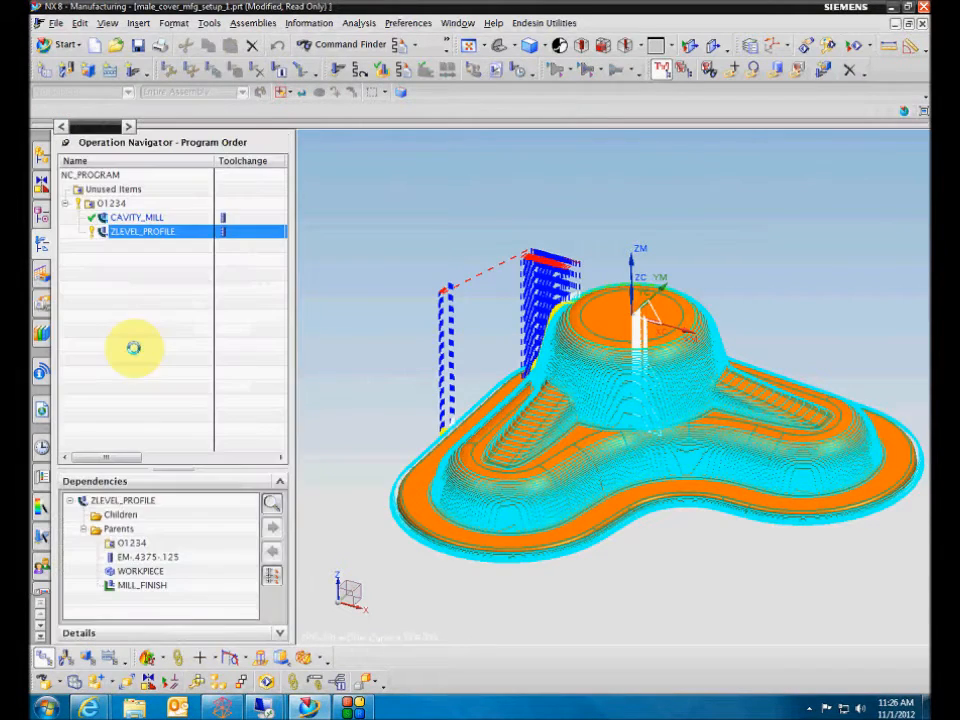
Examine the Optimize Feed Rate settings for Manufacturing operations in Customer Defaults, leaving without changes.
{"action": "left_click", "coordinate": [56, 23]}
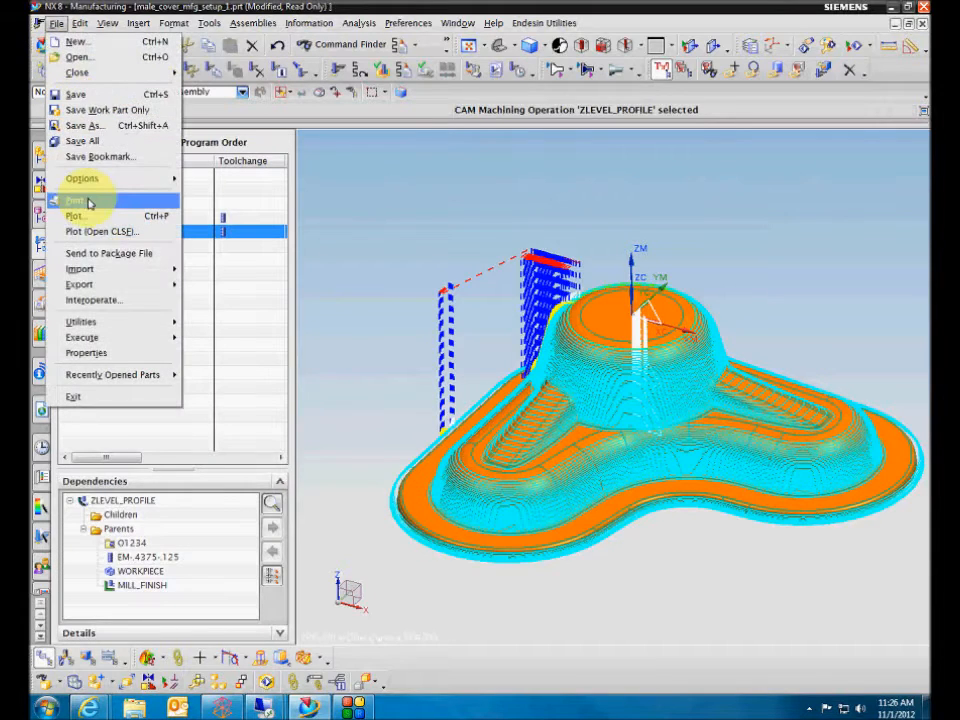
{"action": "mouse_move", "coordinate": [150, 321]}
{"action": "left_click", "coordinate": [224, 324]}
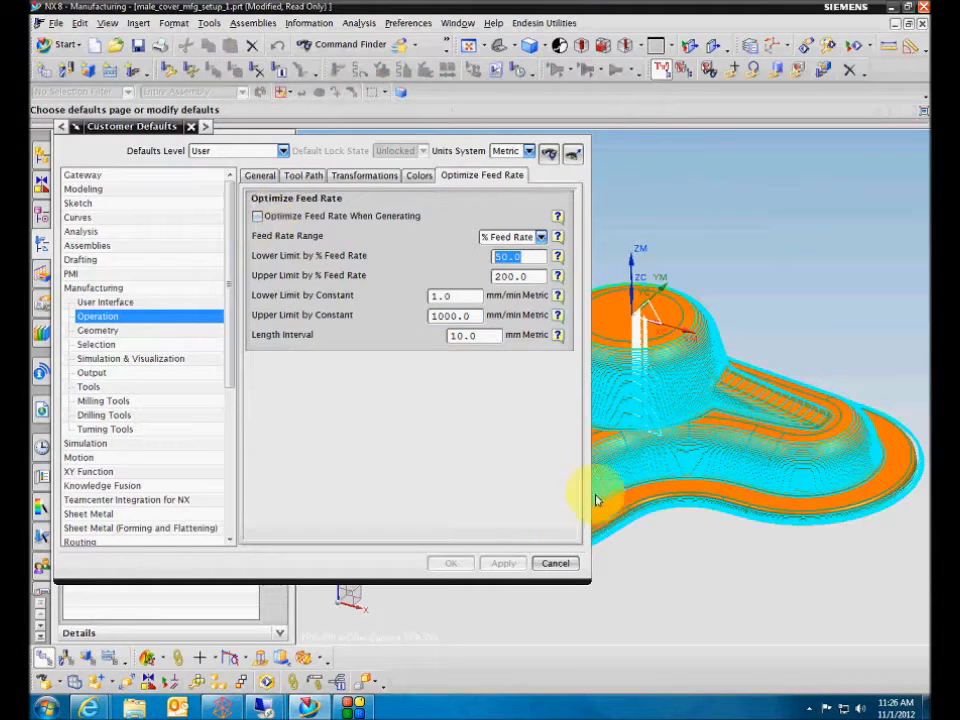
{"action": "left_click", "coordinate": [555, 563]}
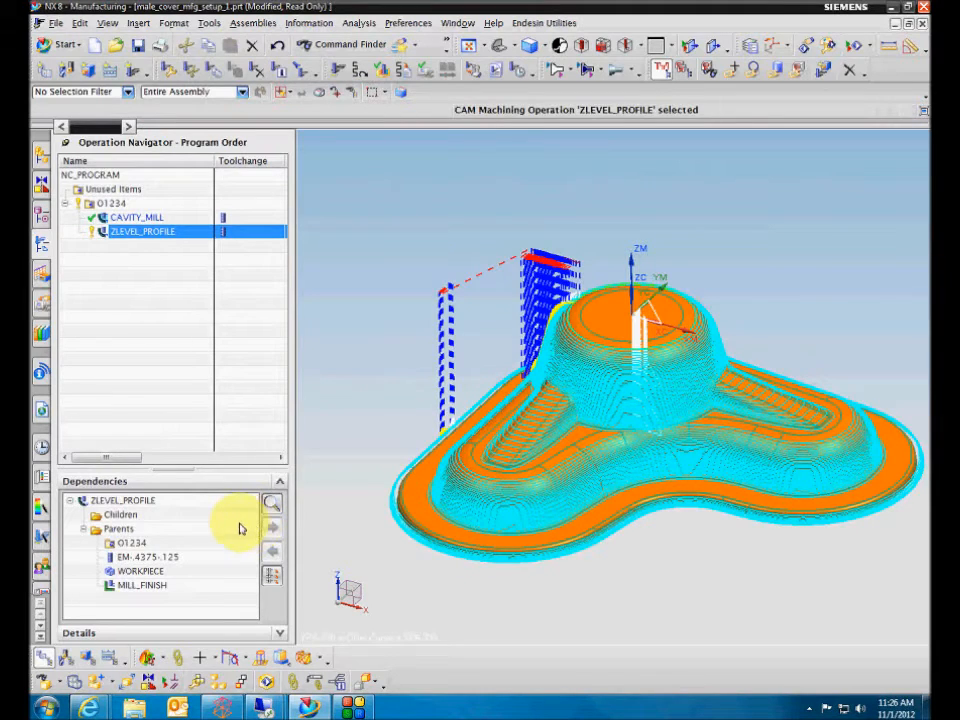
Add the Optimize Feed column to the Program Order view and check it for both operations.
{"action": "left_click_drag", "start_coordinate": [133, 460], "coordinate": [95, 452]}
{"action": "right_click", "coordinate": [190, 165]}
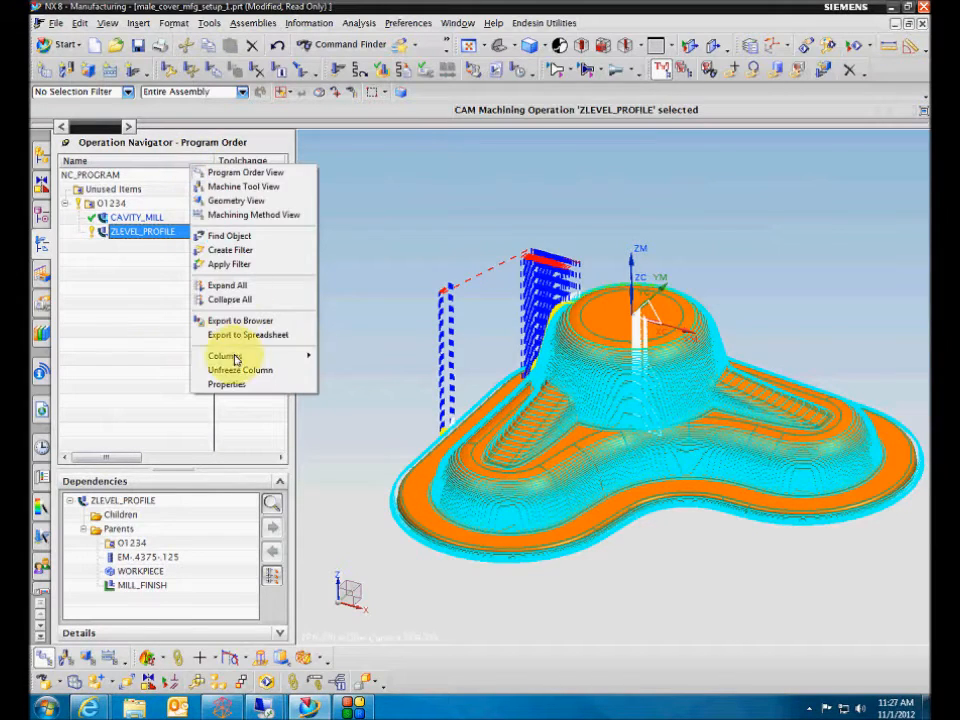
{"action": "mouse_move", "coordinate": [236, 359]}
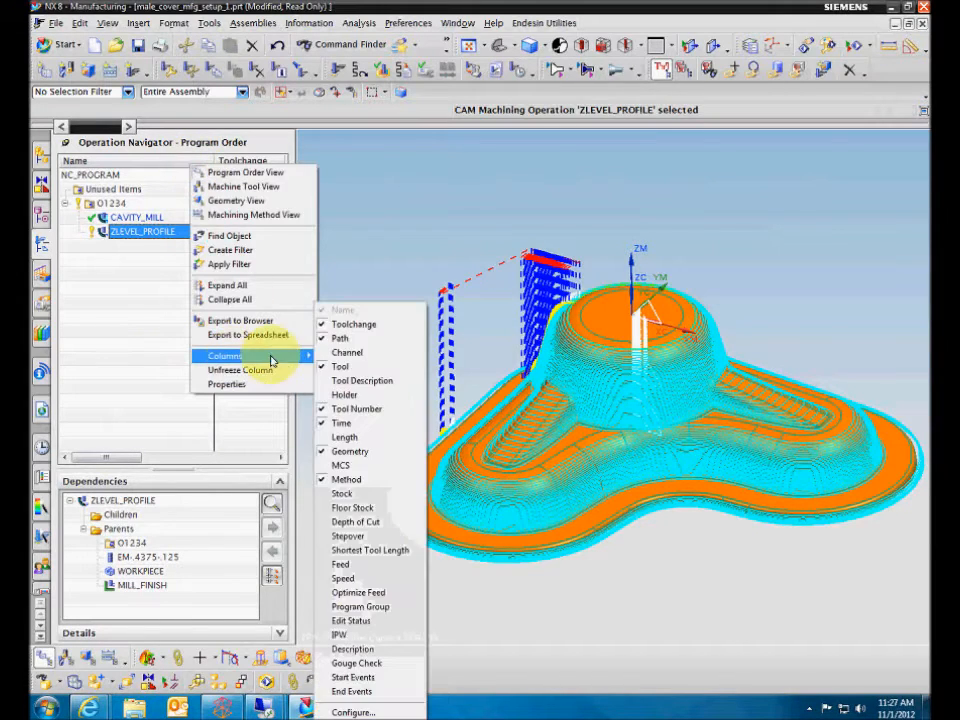
{"action": "left_click", "coordinate": [357, 592]}
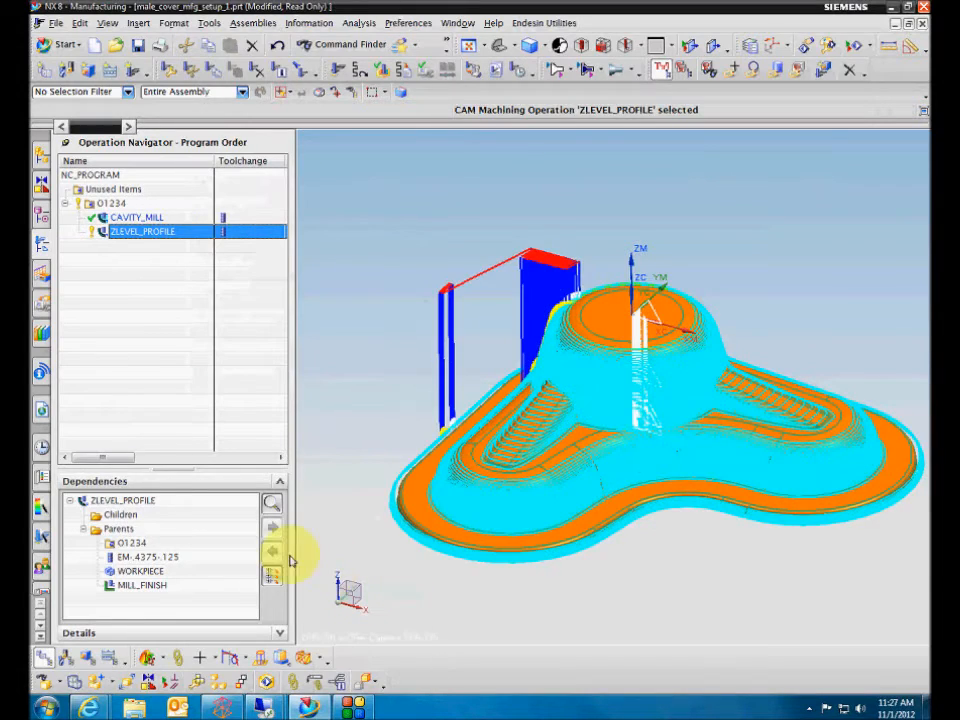
{"action": "left_click_drag", "start_coordinate": [118, 457], "coordinate": [247, 460]}
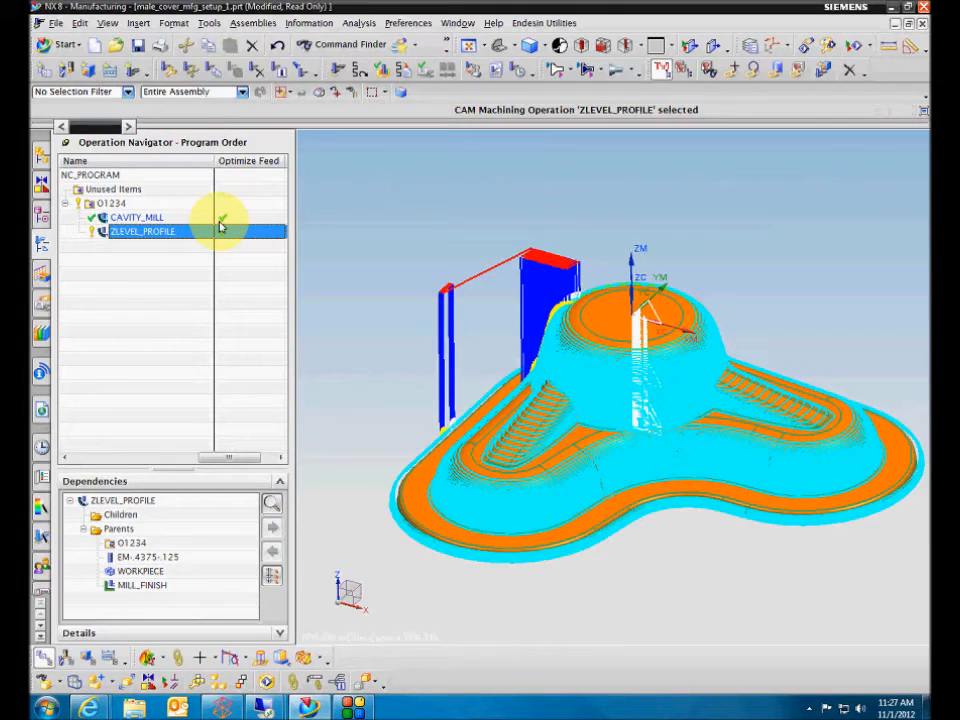
{"action": "left_click_drag", "start_coordinate": [221, 456], "coordinate": [95, 462]}
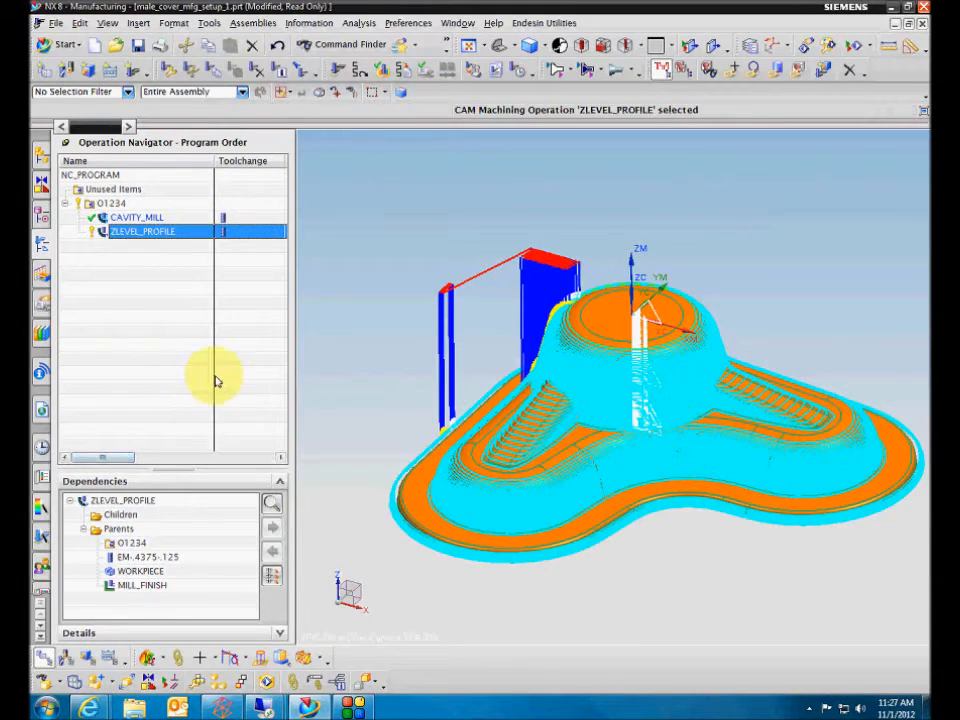
Clear the displayed tool path and try to report the shortest tool for CAVITY_MILL, interrupting the calculation.
{"action": "key", "text": "F5"}
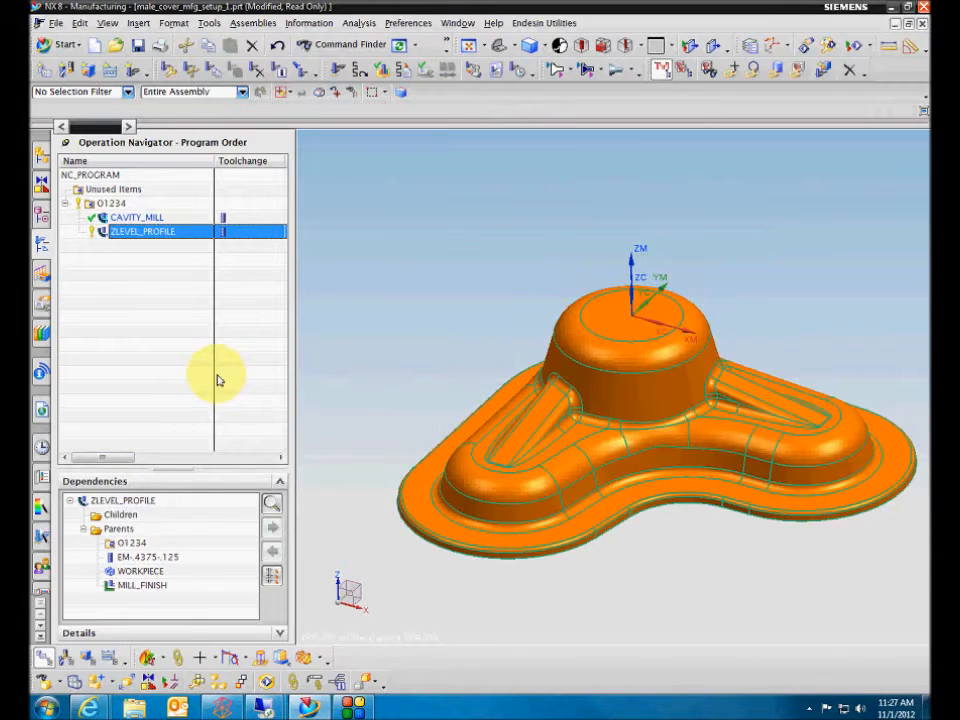
{"action": "left_click", "coordinate": [150, 222]}
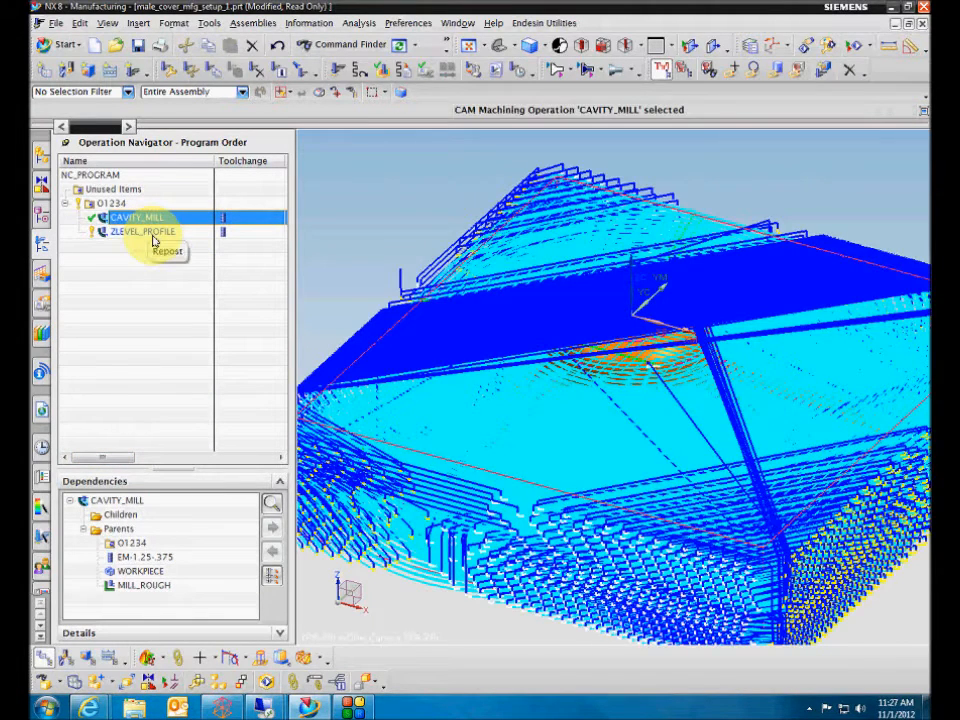
{"action": "right_click", "coordinate": [155, 222]}
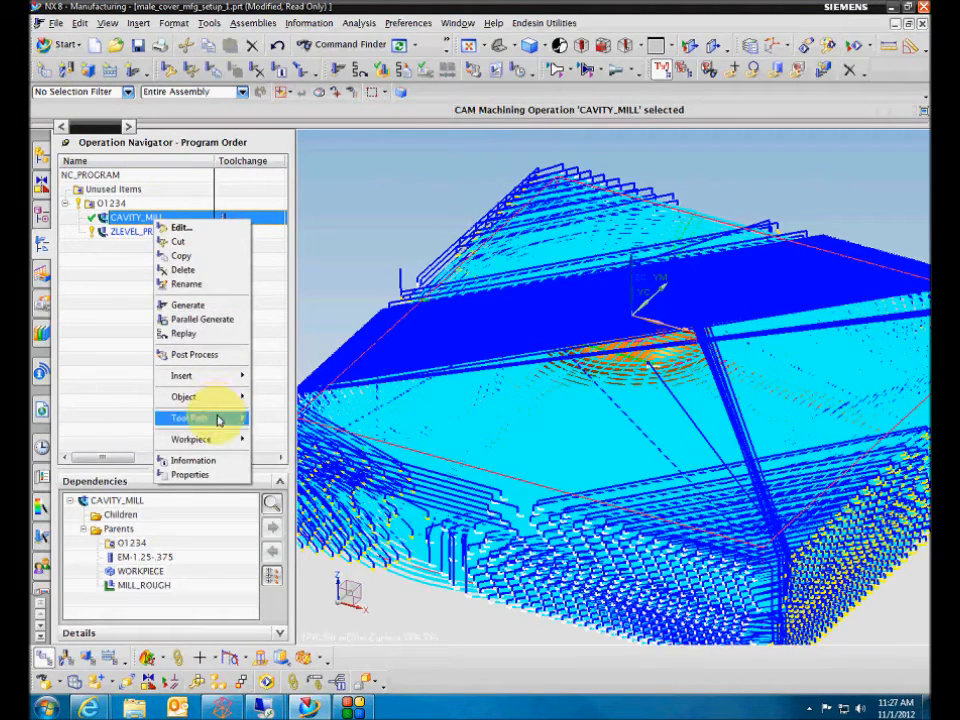
{"action": "mouse_move", "coordinate": [217, 417]}
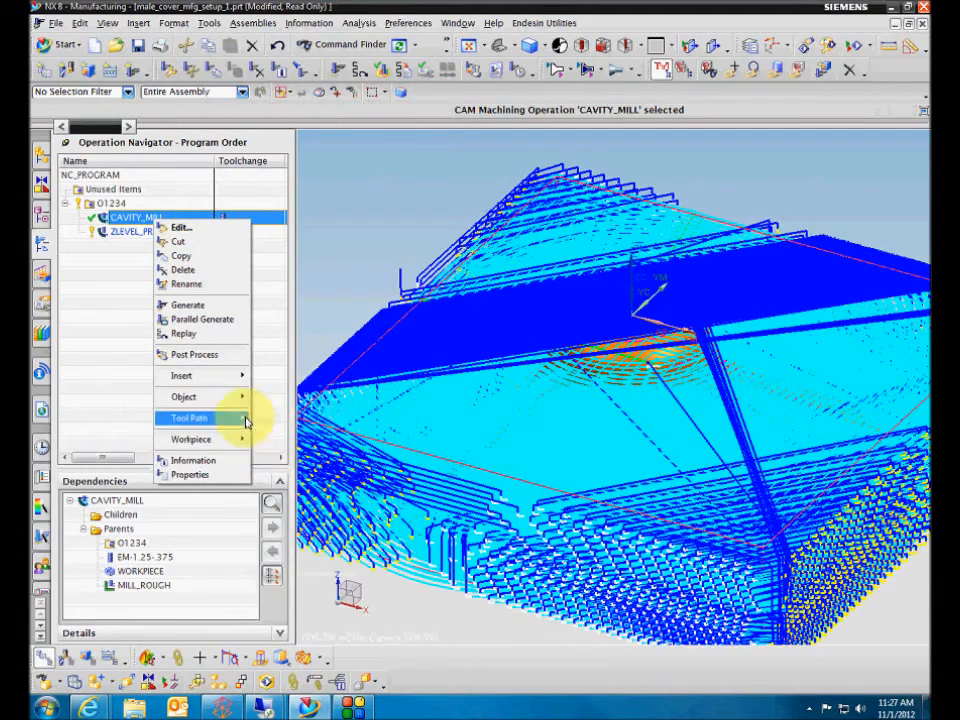
{"action": "left_click", "coordinate": [285, 545]}
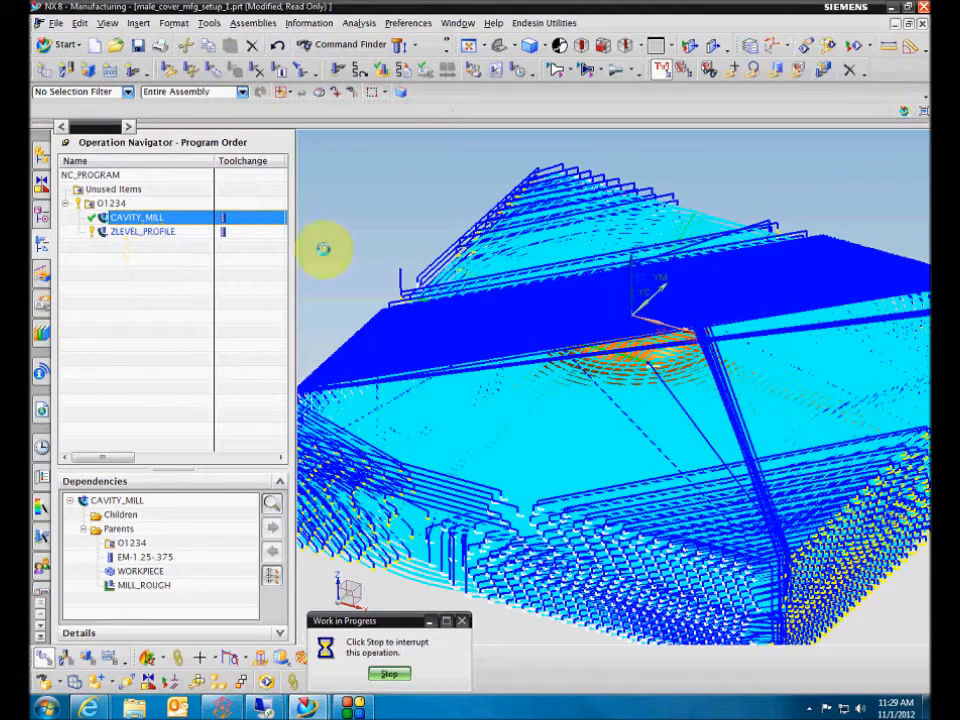
{"action": "left_click", "coordinate": [390, 676]}
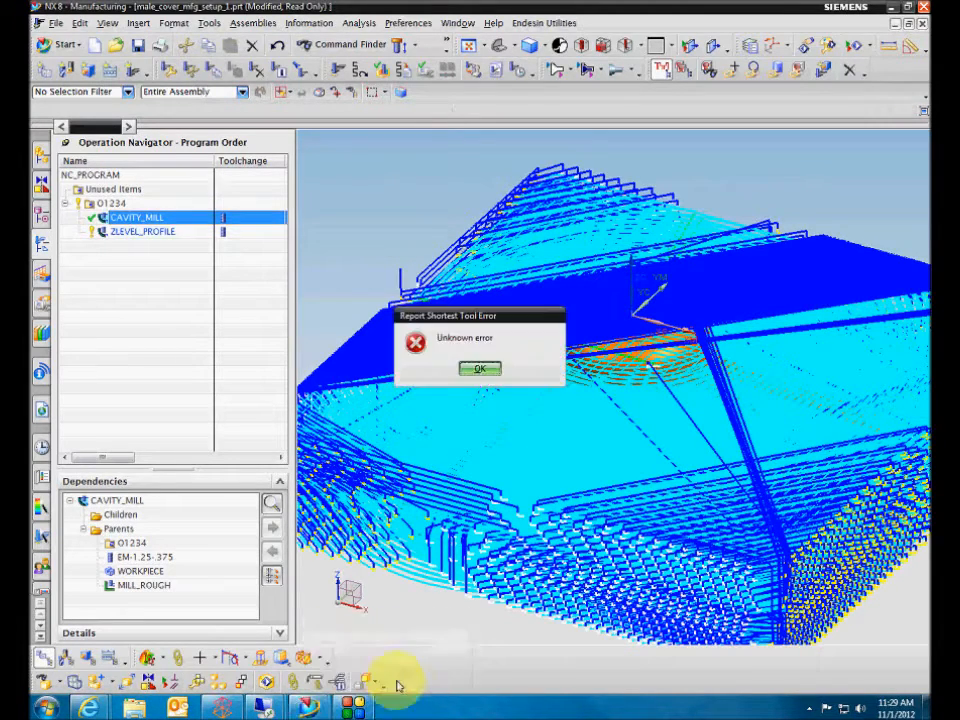
{"action": "left_click", "coordinate": [474, 368]}
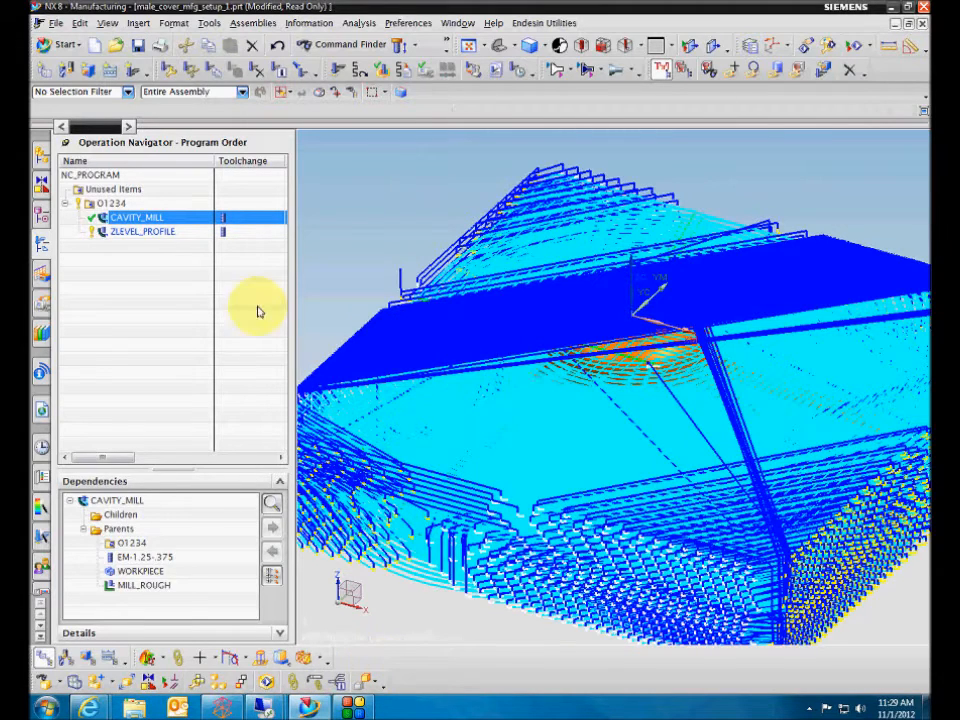
Report the shortest collision-free tool for the ZLEVEL_PROFILE operation and dismiss the result.
{"action": "left_click", "coordinate": [160, 231]}
{"action": "right_click", "coordinate": [163, 231]}
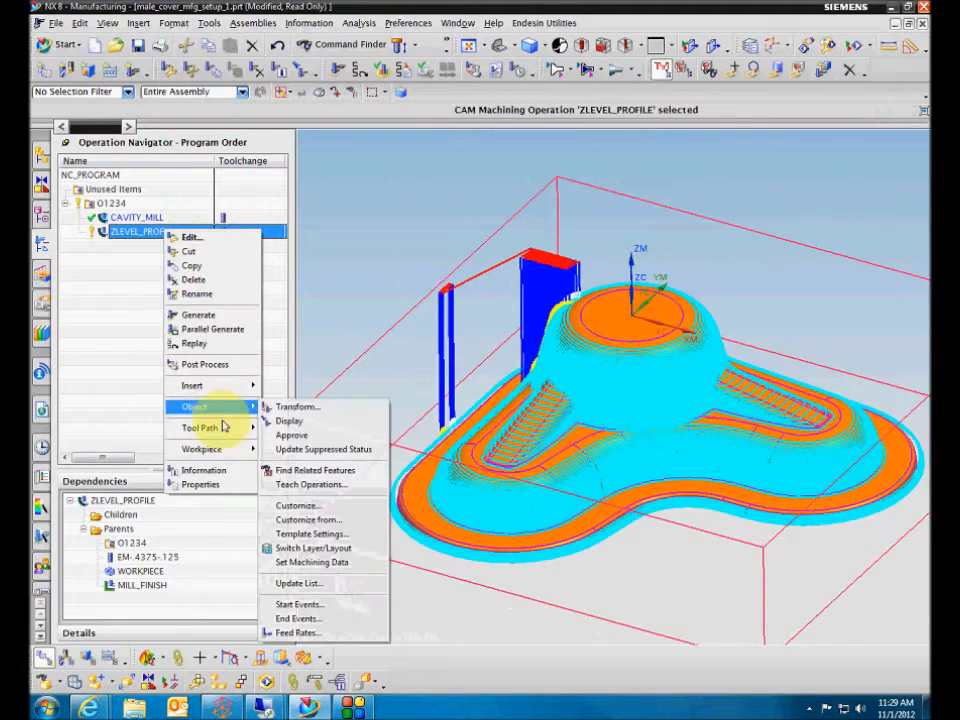
{"action": "mouse_move", "coordinate": [205, 427]}
{"action": "left_click", "coordinate": [305, 584]}
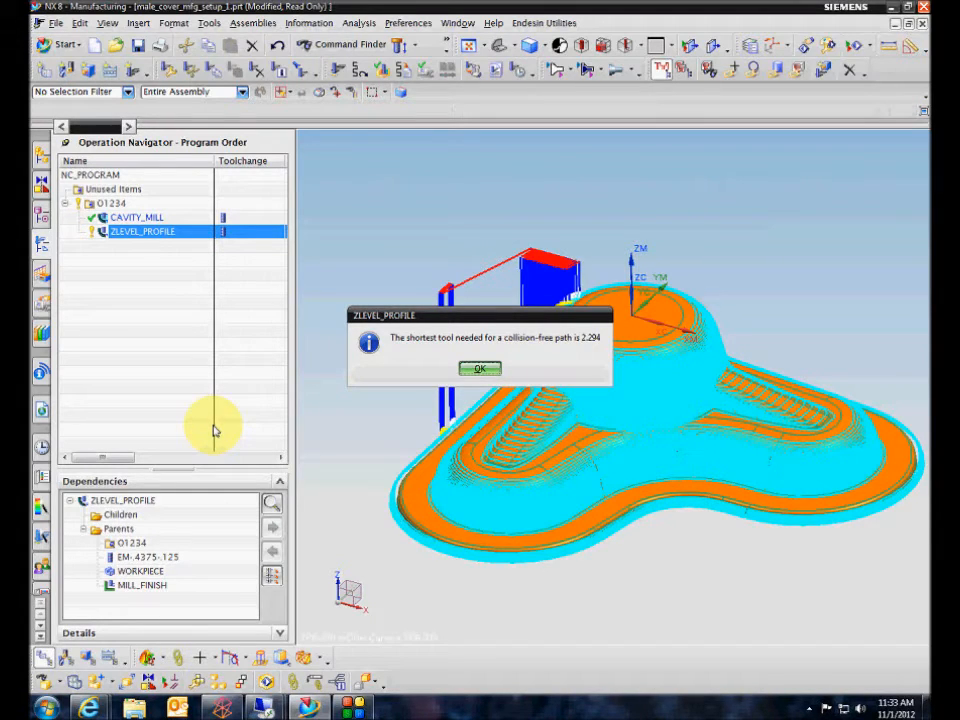
{"action": "left_click", "coordinate": [478, 370]}
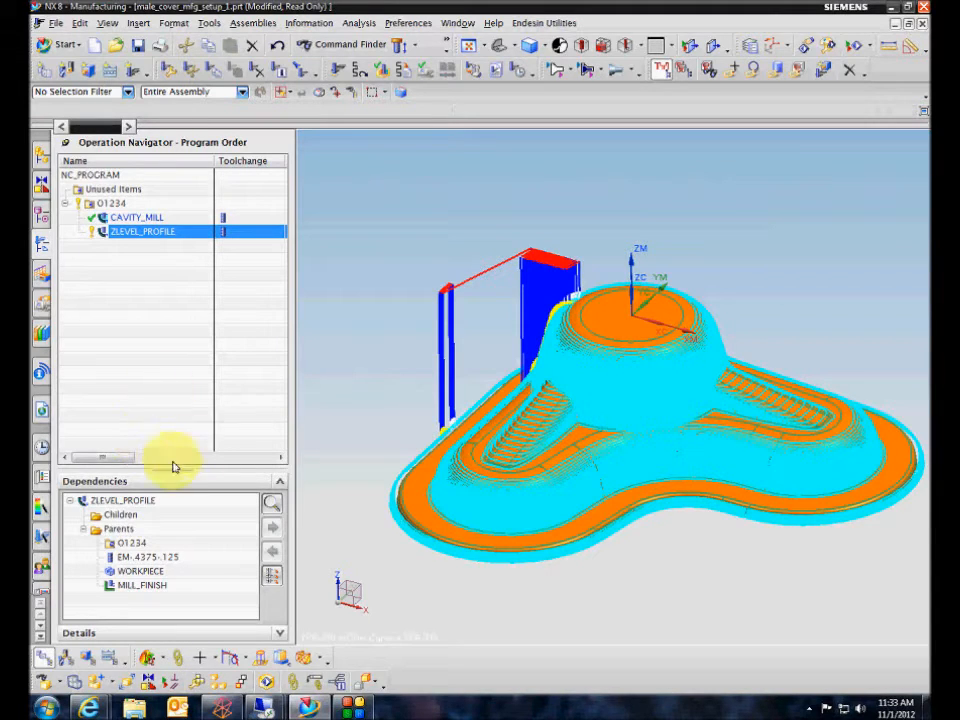
Add the Shortest Tool Length column to the Program Order view and bring it into view.
{"action": "left_click_drag", "start_coordinate": [126, 466], "coordinate": [131, 466]}
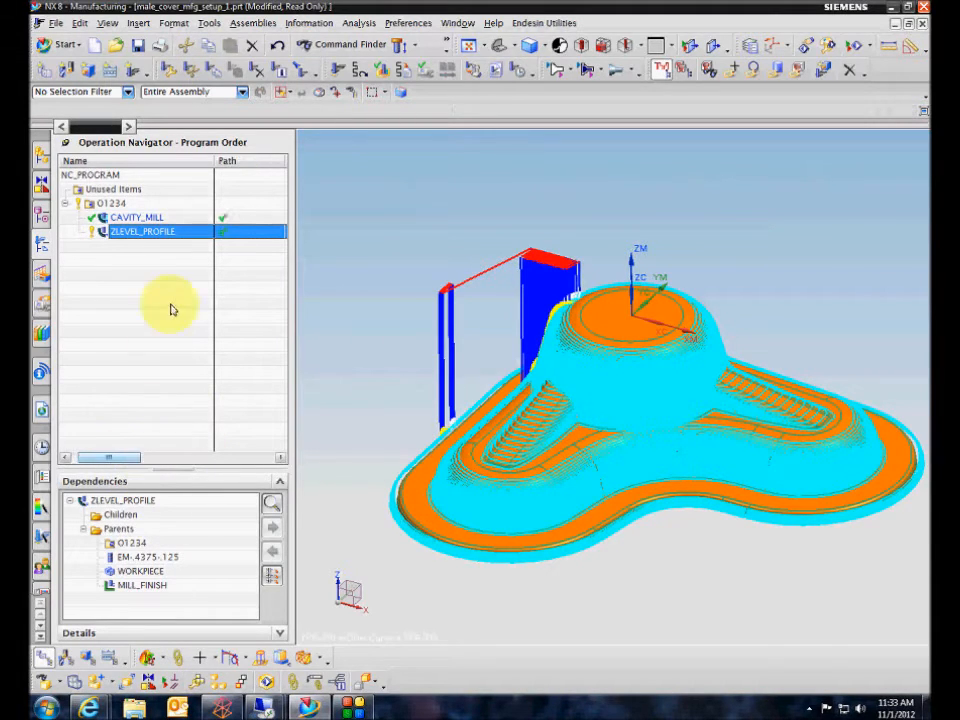
{"action": "right_click", "coordinate": [193, 167]}
{"action": "mouse_move", "coordinate": [305, 355]}
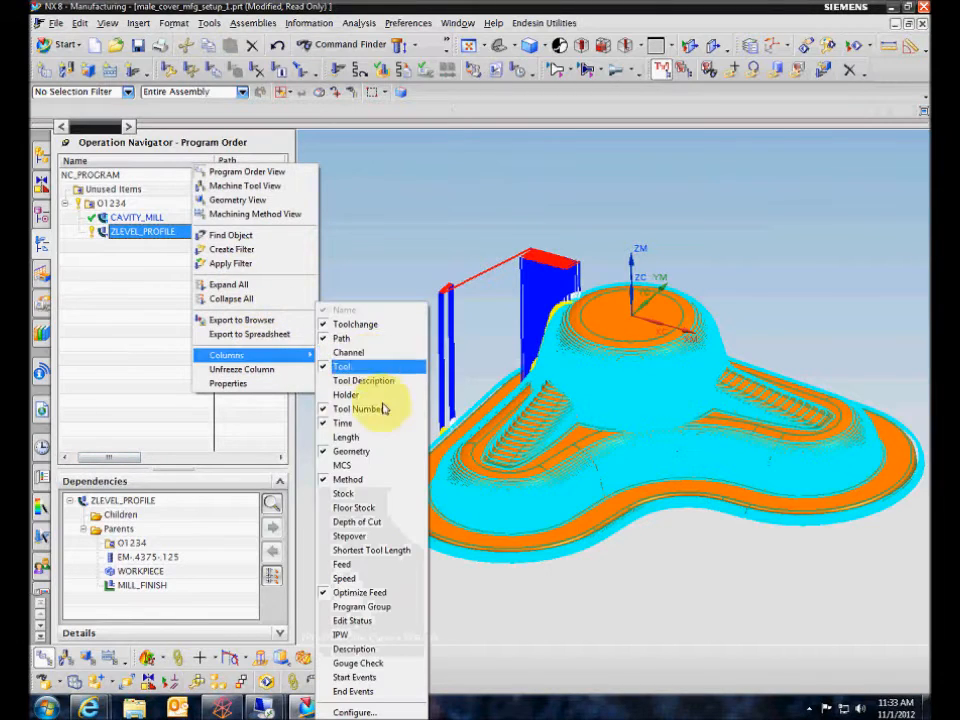
{"action": "left_click", "coordinate": [371, 549]}
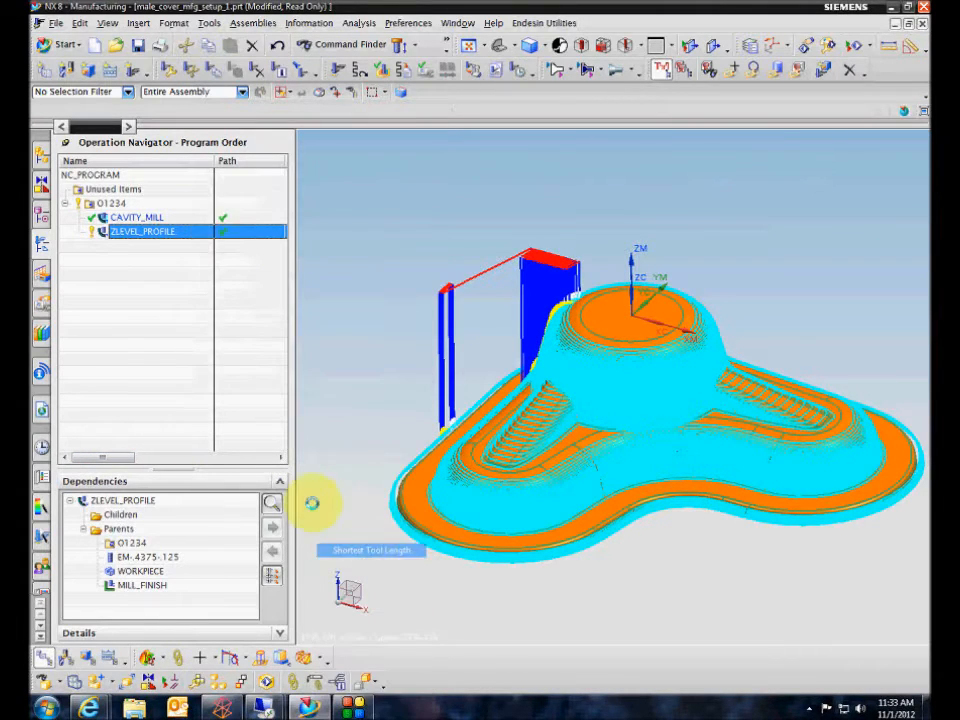
{"action": "left_click_drag", "start_coordinate": [125, 466], "coordinate": [236, 443]}
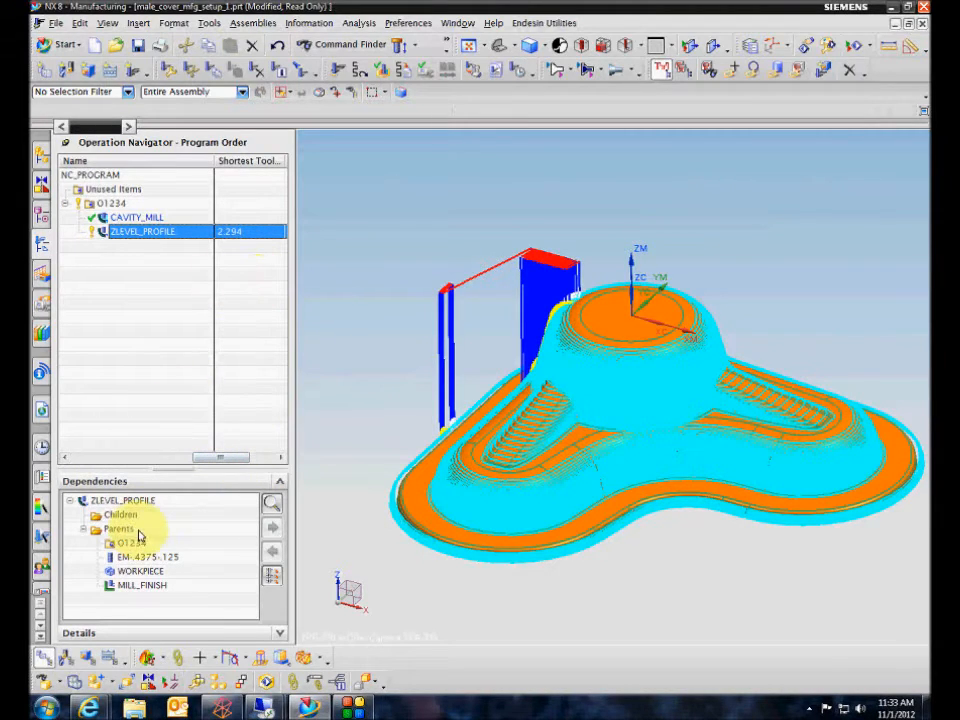
Check the Shortest Tool Length column in the Machine Tool view, then compare both operations in the Program Order view.
{"action": "left_click", "coordinate": [66, 659]}
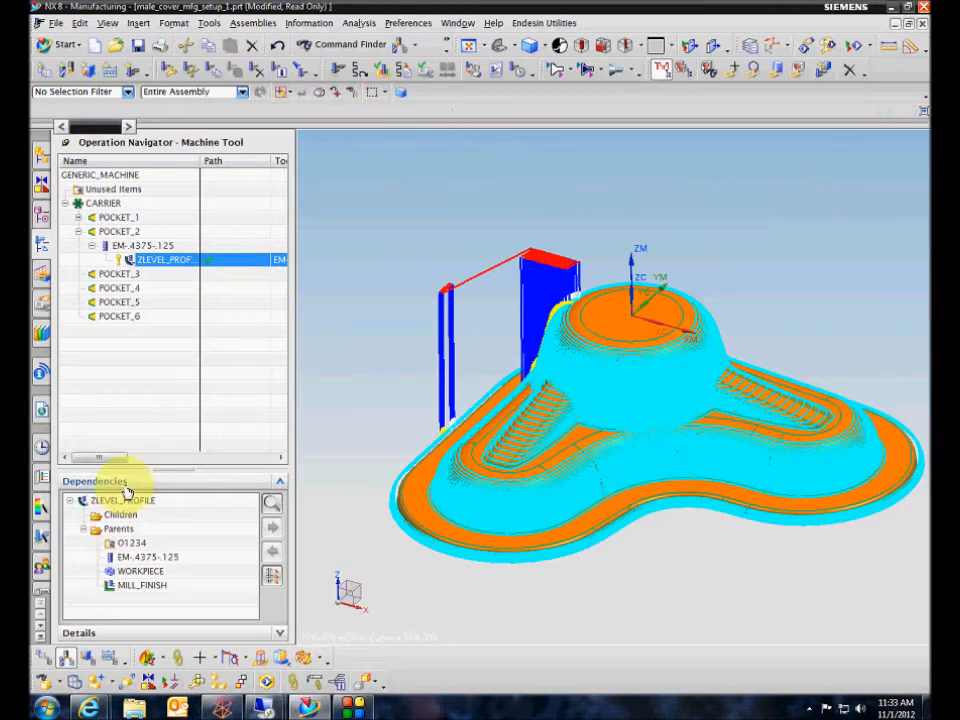
{"action": "left_click_drag", "start_coordinate": [118, 461], "coordinate": [223, 461]}
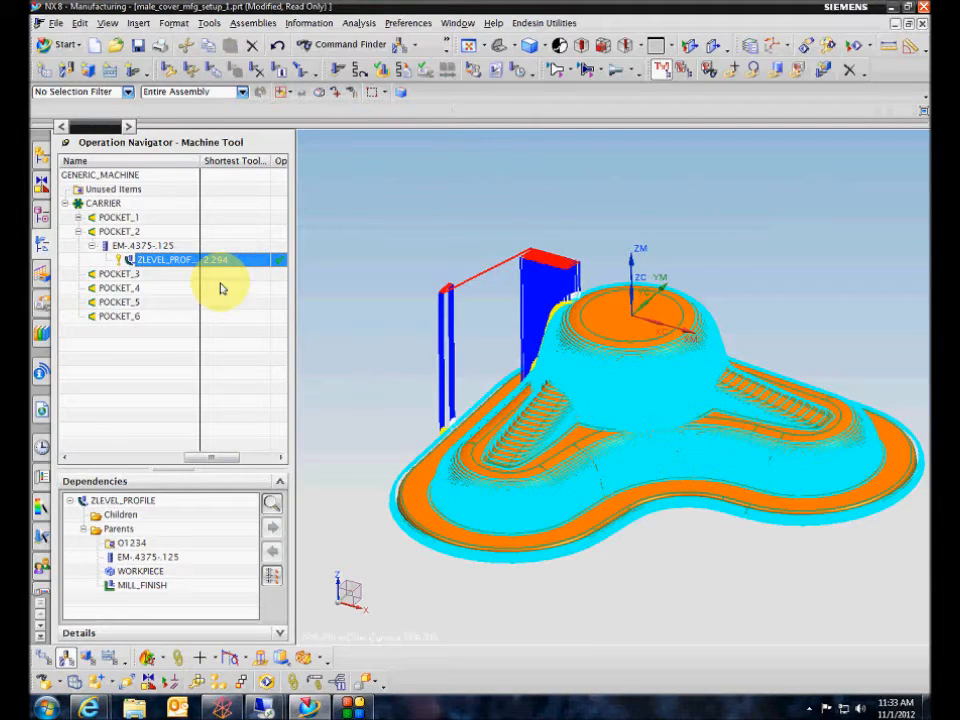
{"action": "left_click", "coordinate": [43, 660]}
{"action": "left_click", "coordinate": [145, 220]}
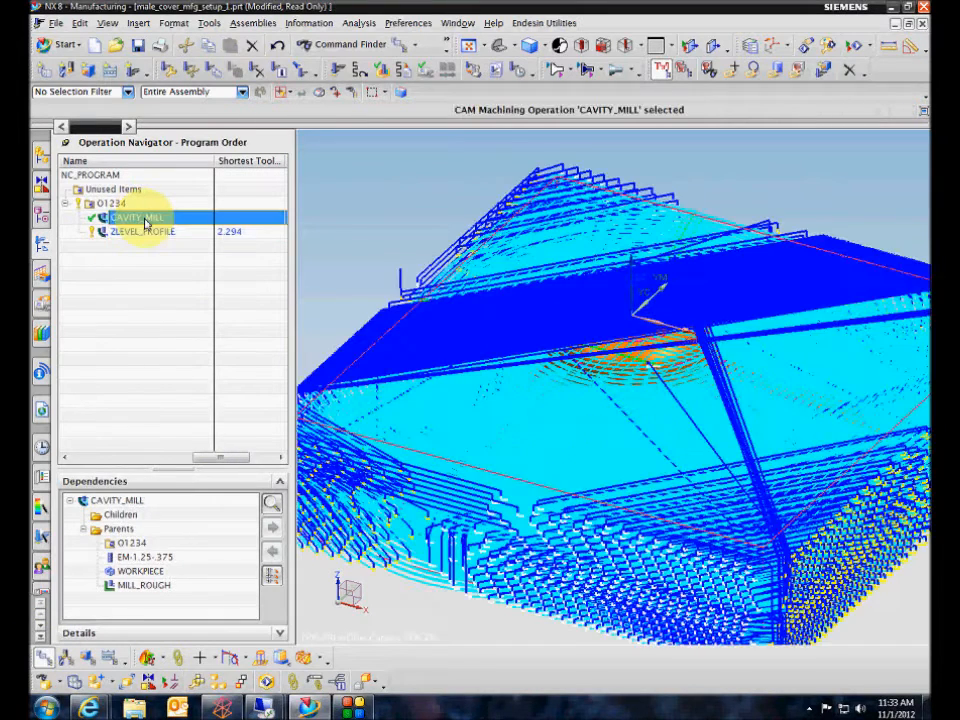
{"action": "left_click", "coordinate": [145, 231]}
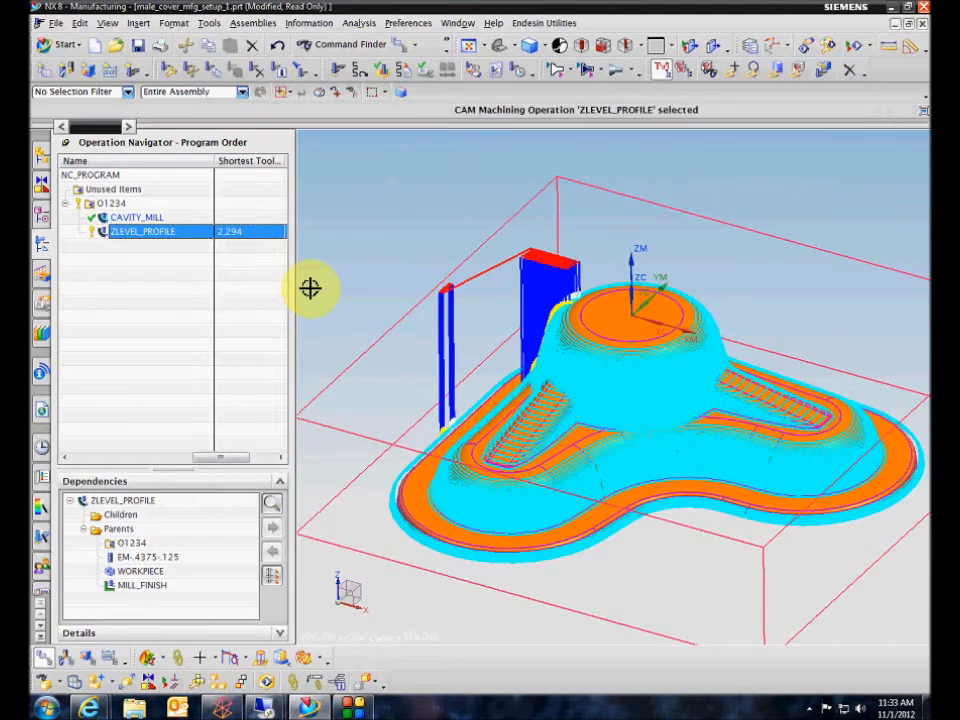
Open ZLEVEL_PROFILE for editing and examine the spacing of its cut levels in Tool Path Visualization, leaving without changes.
{"action": "key", "text": "F5"}
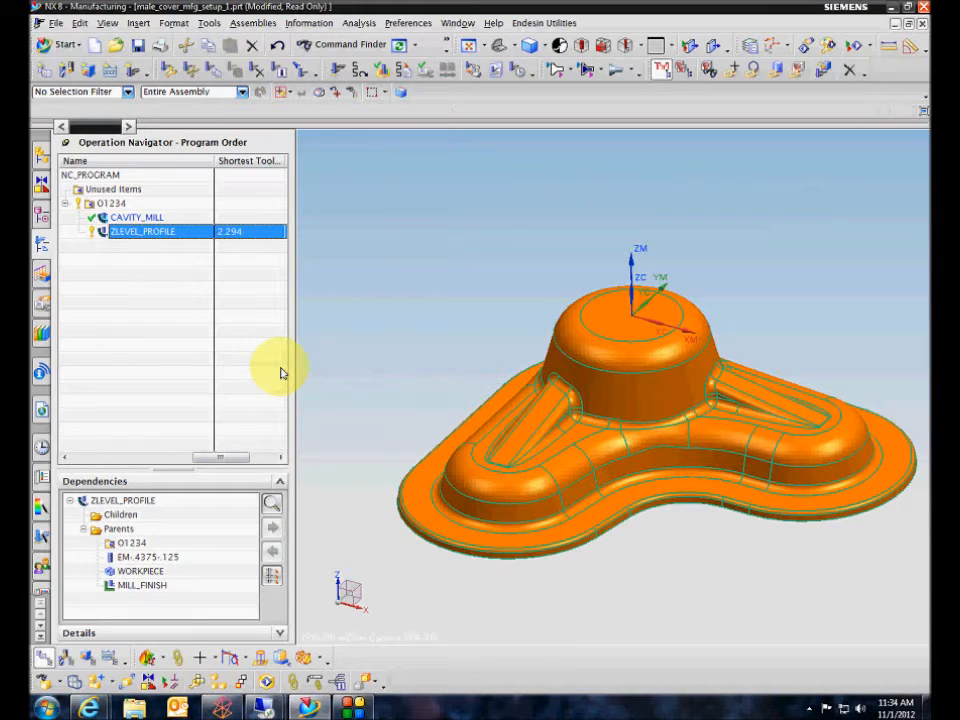
{"action": "double_click", "coordinate": [145, 233]}
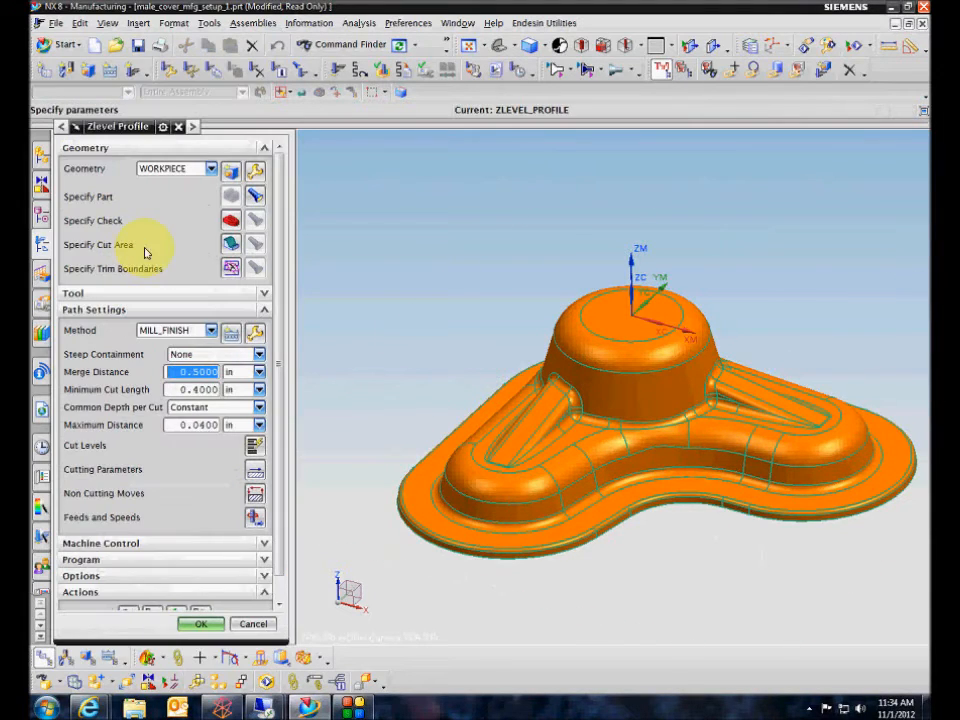
{"action": "middle_click_drag", "start_coordinate": [317, 328], "coordinate": [318, 380]}
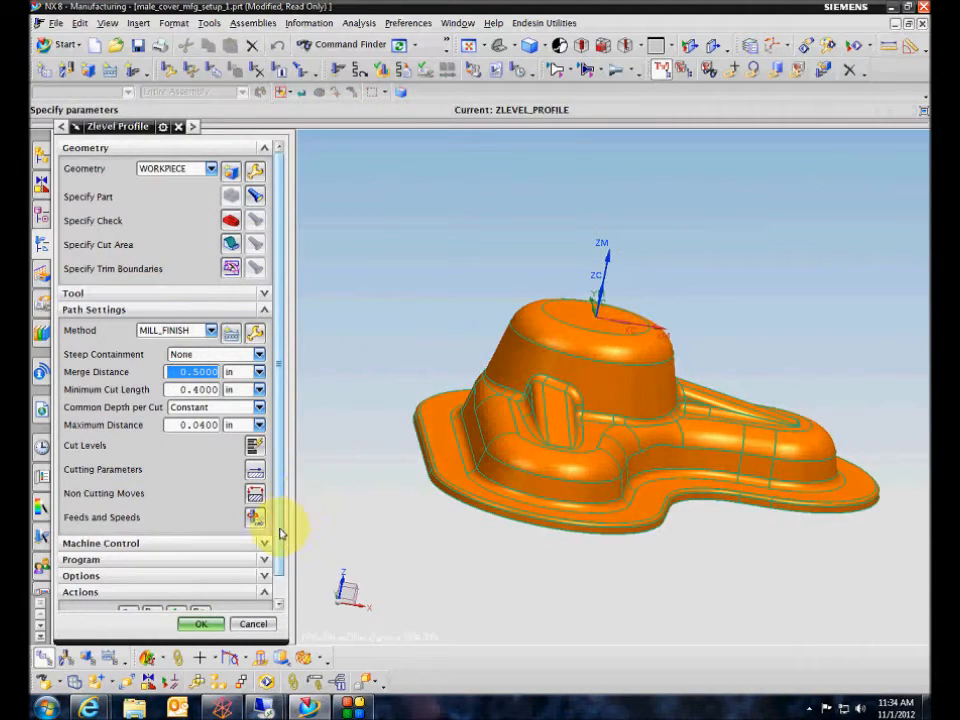
{"action": "scroll", "coordinate": [281, 533], "scroll_direction": "down", "scroll_amount": 1}
{"action": "left_click", "coordinate": [186, 589]}
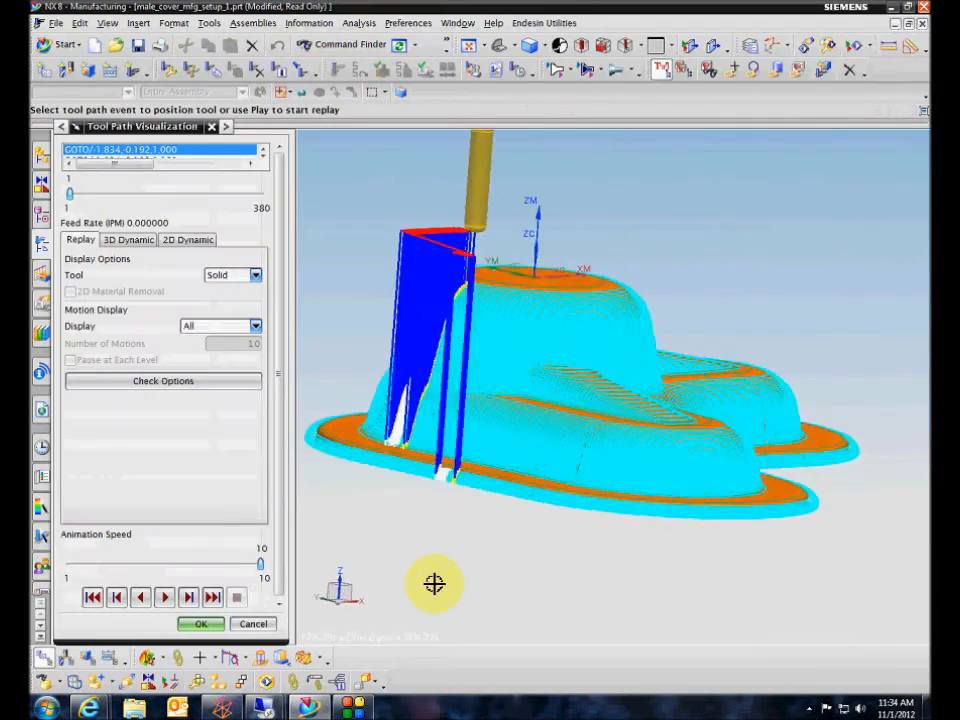
{"action": "scroll", "coordinate": [434, 583], "scroll_direction": "up", "scroll_amount": 2}
{"action": "middle_click_drag", "start_coordinate": [434, 583], "coordinate": [434, 374]}
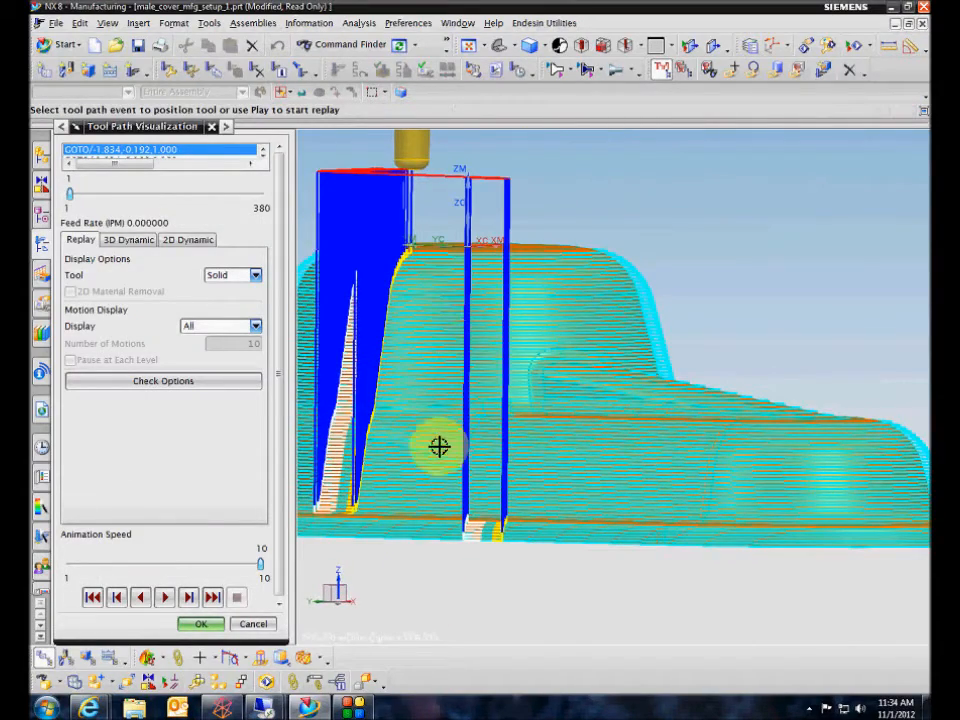
{"action": "middle_click_drag", "start_coordinate": [439, 446], "coordinate": [476, 334]}
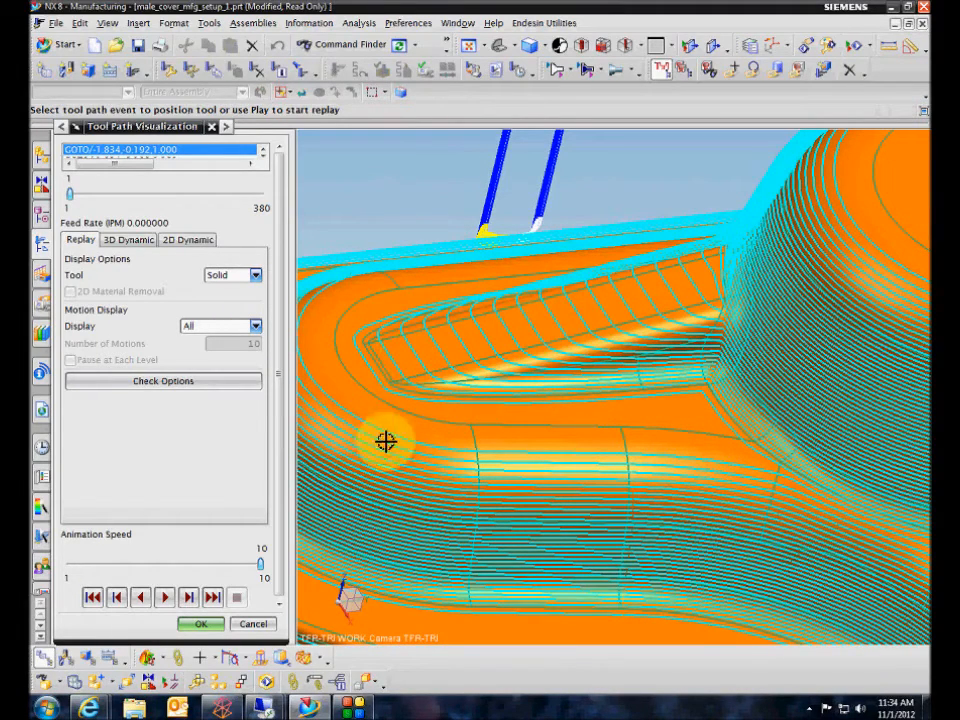
{"action": "left_click", "coordinate": [252, 624]}
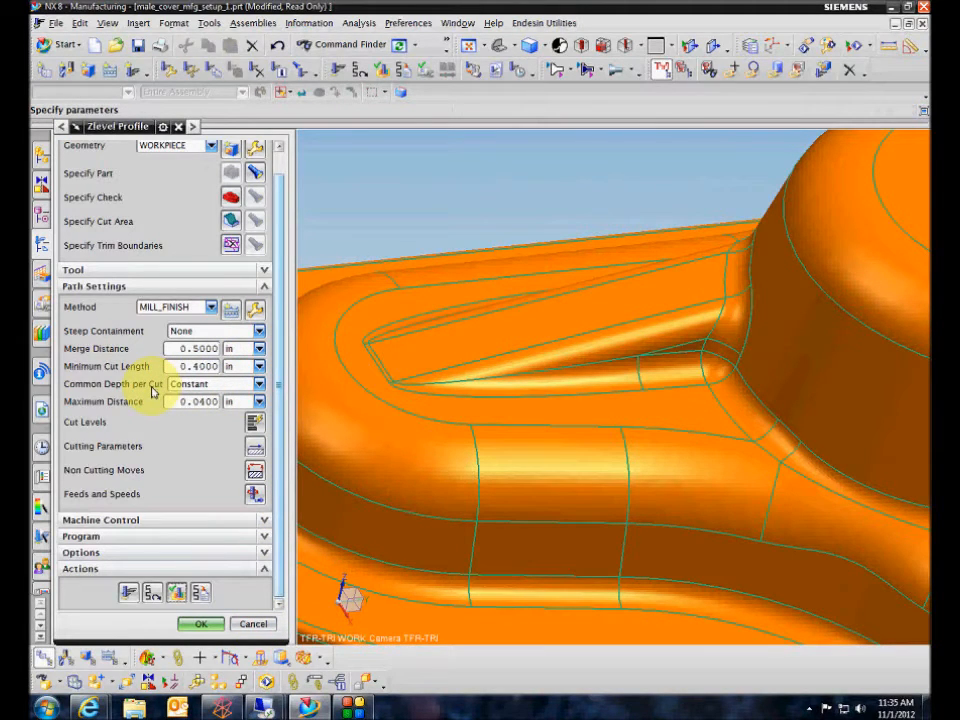
Compare the Constant and Scallop options for ZLEVEL_PROFILE's Common Depth per Cut and set it to Scallop.
{"action": "left_click", "coordinate": [258, 385]}
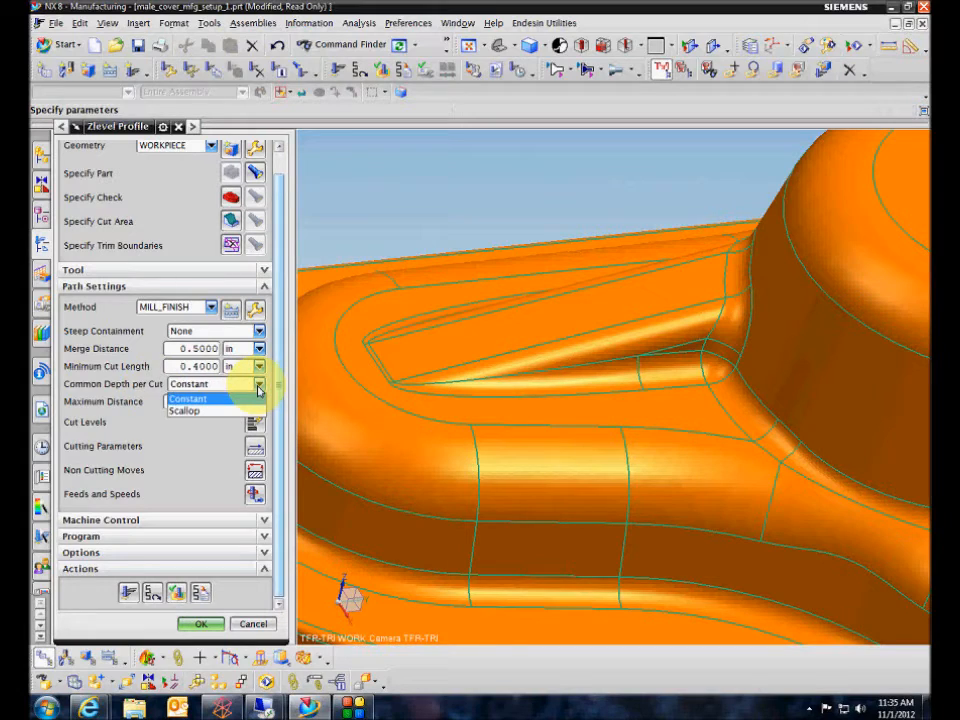
{"action": "left_click", "coordinate": [193, 409]}
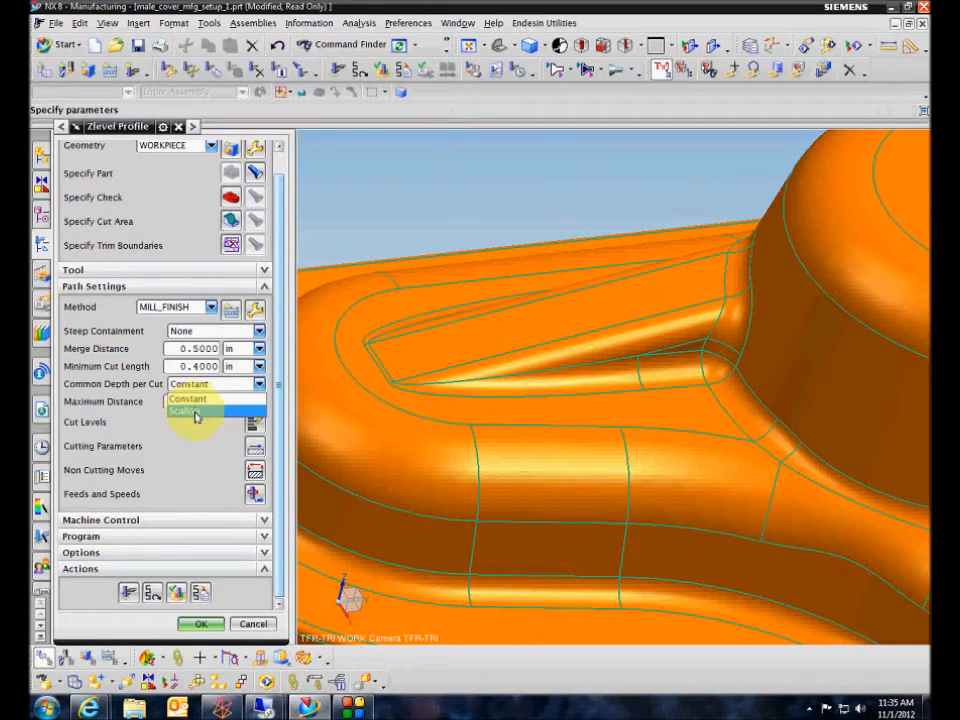
{"action": "left_click", "coordinate": [194, 410]}
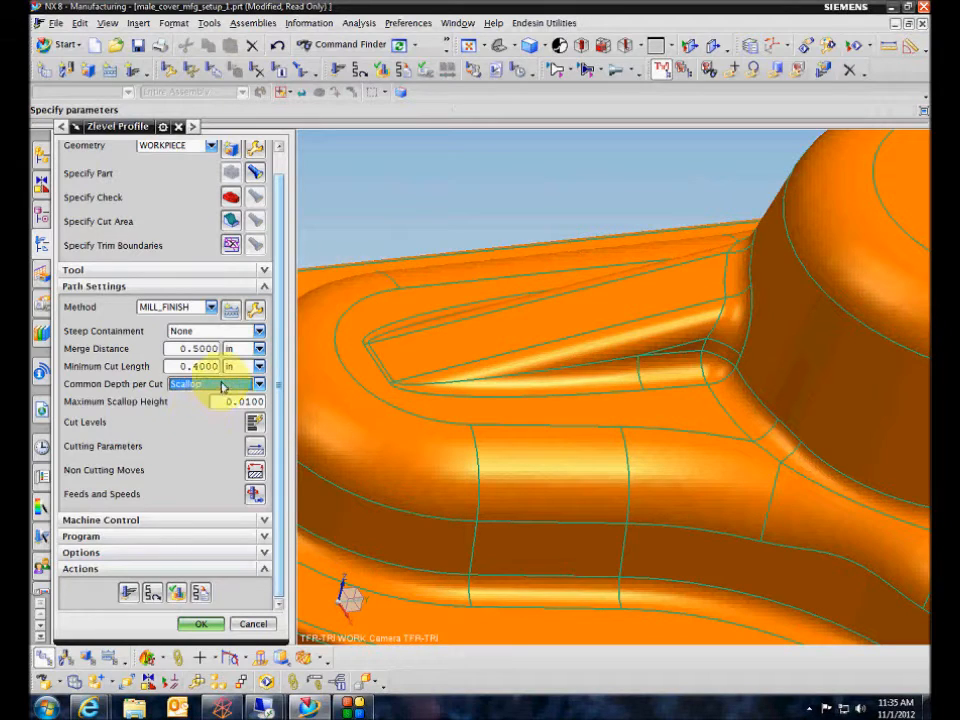
{"action": "left_click", "coordinate": [223, 385]}
{"action": "left_click", "coordinate": [221, 397]}
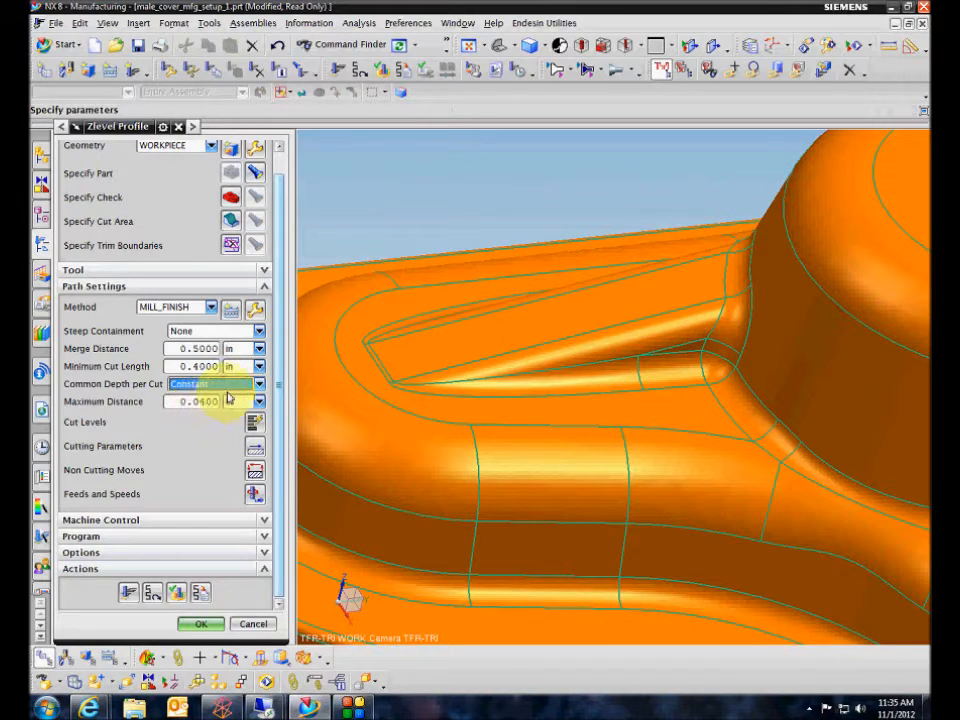
{"action": "left_click", "coordinate": [228, 386]}
{"action": "left_click", "coordinate": [213, 408]}
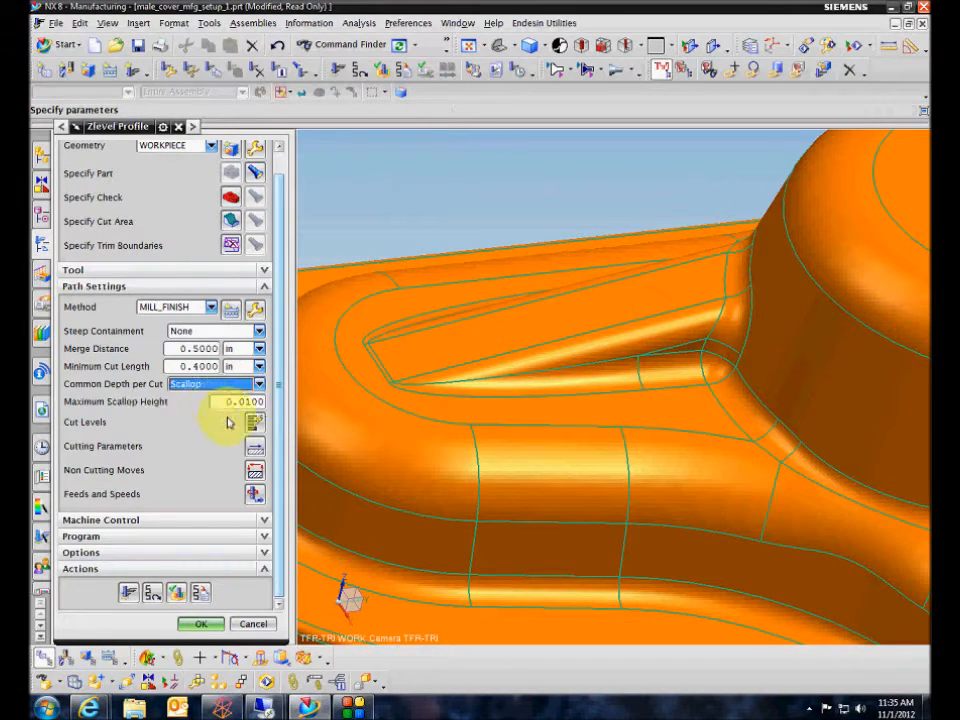
Generate the ZLEVEL_PROFILE tool path with Display Cut Regions turned off and Refresh Before Display turned on.
{"action": "left_click", "coordinate": [128, 592]}
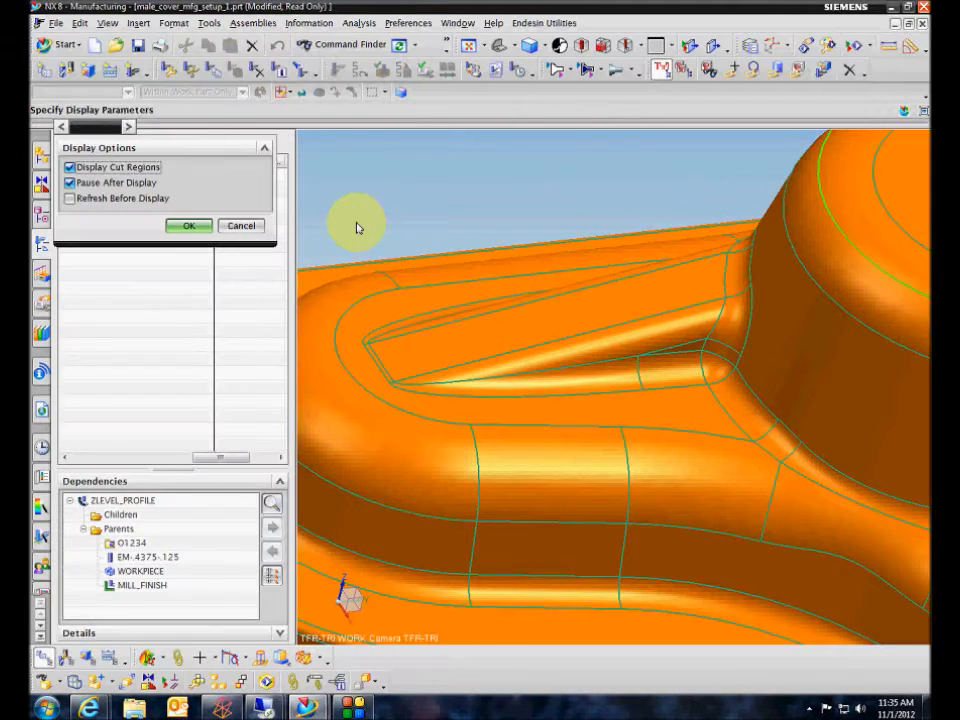
{"action": "left_click", "coordinate": [120, 167]}
{"action": "left_click", "coordinate": [124, 198]}
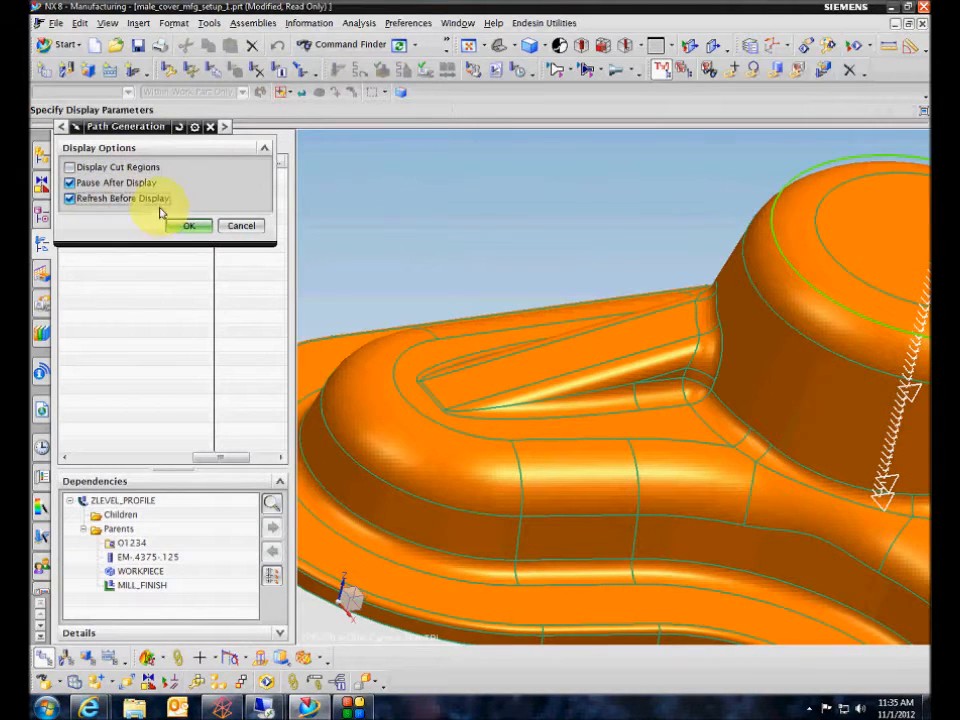
{"action": "left_click", "coordinate": [189, 226]}
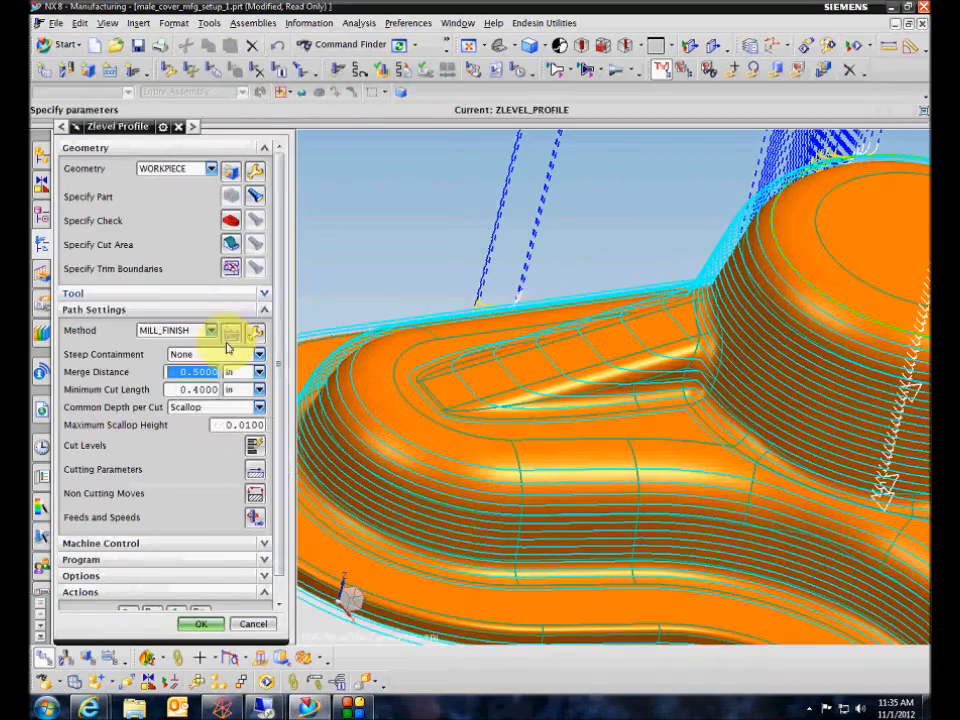
Turn off Optimize Feed Rate When Generating in ZLEVEL_PROFILE's Feeds and Speeds and accept the settings.
{"action": "left_click", "coordinate": [255, 515]}
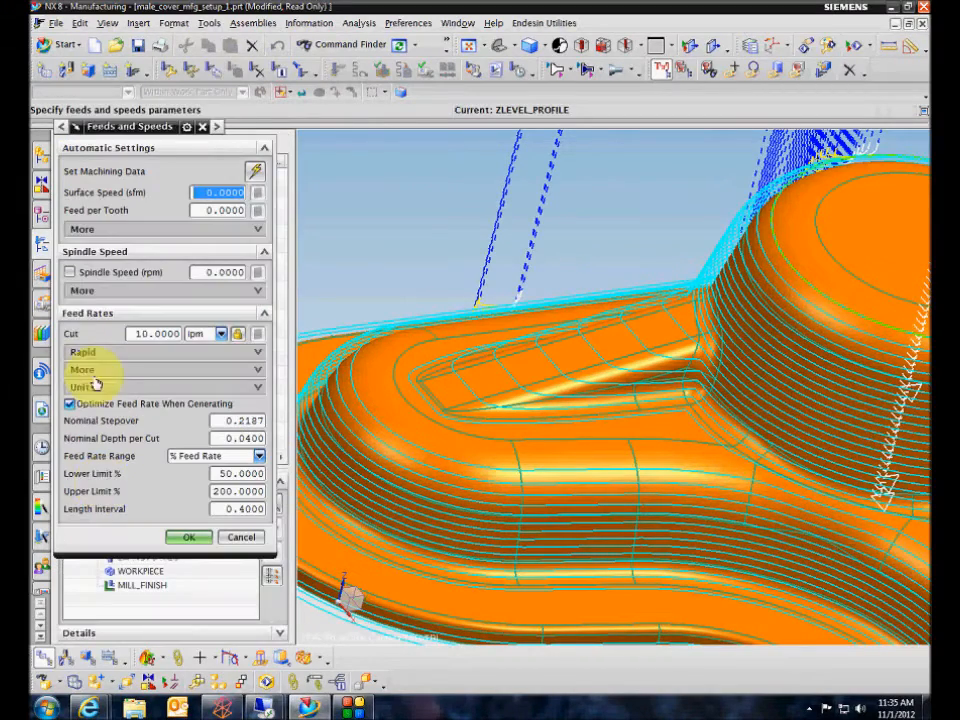
{"action": "left_click", "coordinate": [70, 403]}
{"action": "left_click", "coordinate": [189, 435]}
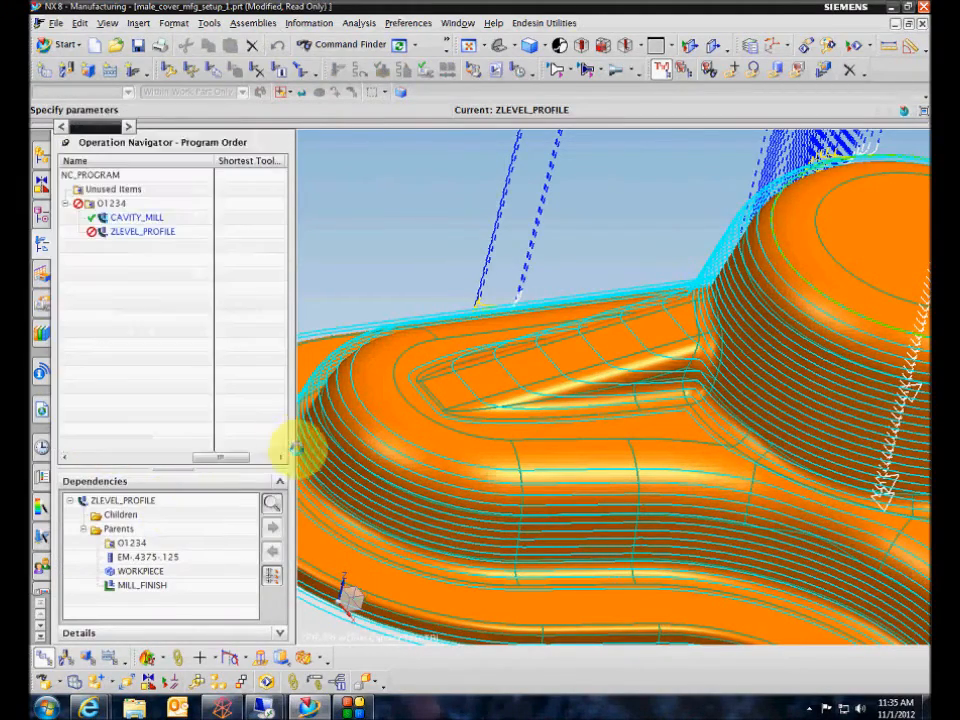
Set Cut Levels to Optimized for ZLEVEL_PROFILE, keeping the Scallop depth per cut, and accept the cut level settings.
{"action": "middle_click_drag", "start_coordinate": [320, 430], "coordinate": [200, 418]}
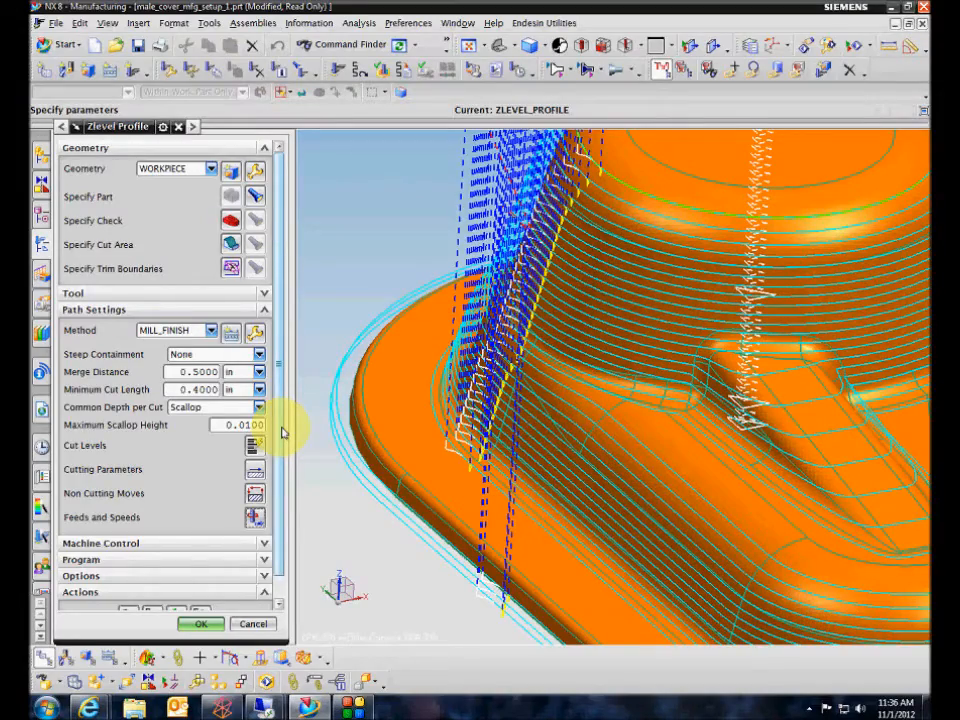
{"action": "middle_click_drag", "start_coordinate": [300, 422], "coordinate": [280, 395]}
{"action": "middle_click_drag", "start_coordinate": [300, 438], "coordinate": [322, 437]}
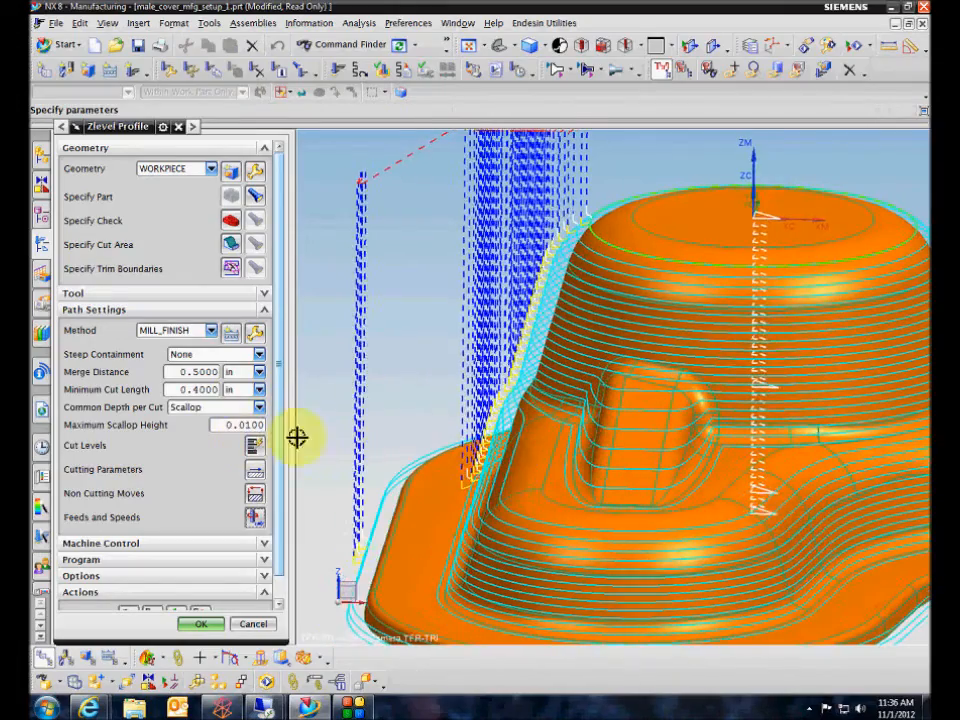
{"action": "middle_click_drag", "start_coordinate": [244, 424], "coordinate": [785, 344]}
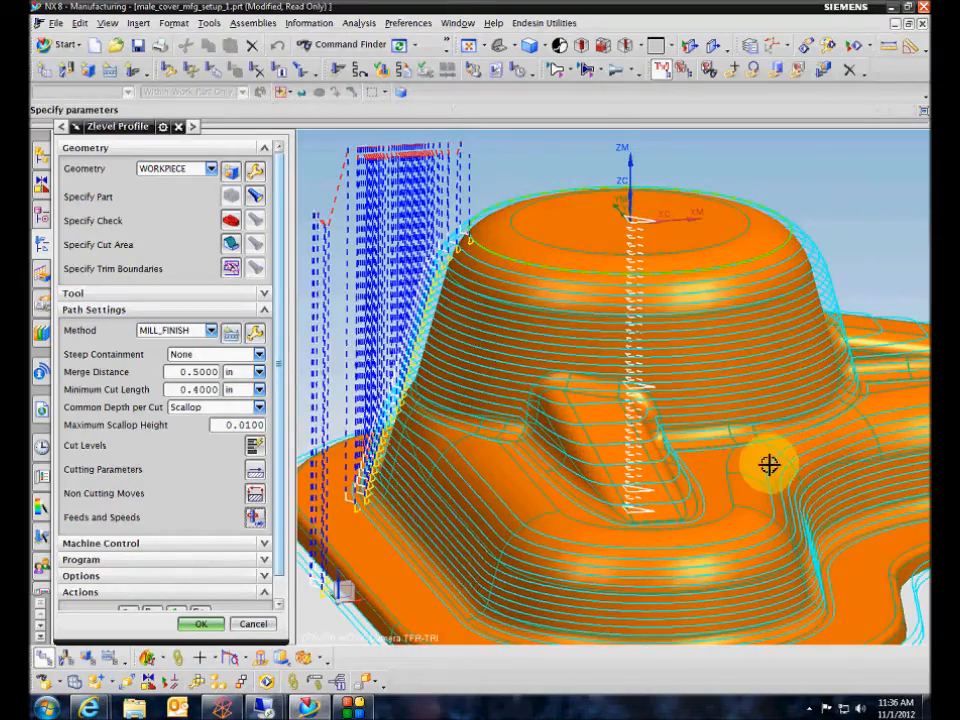
{"action": "middle_click_drag", "start_coordinate": [767, 463], "coordinate": [852, 318]}
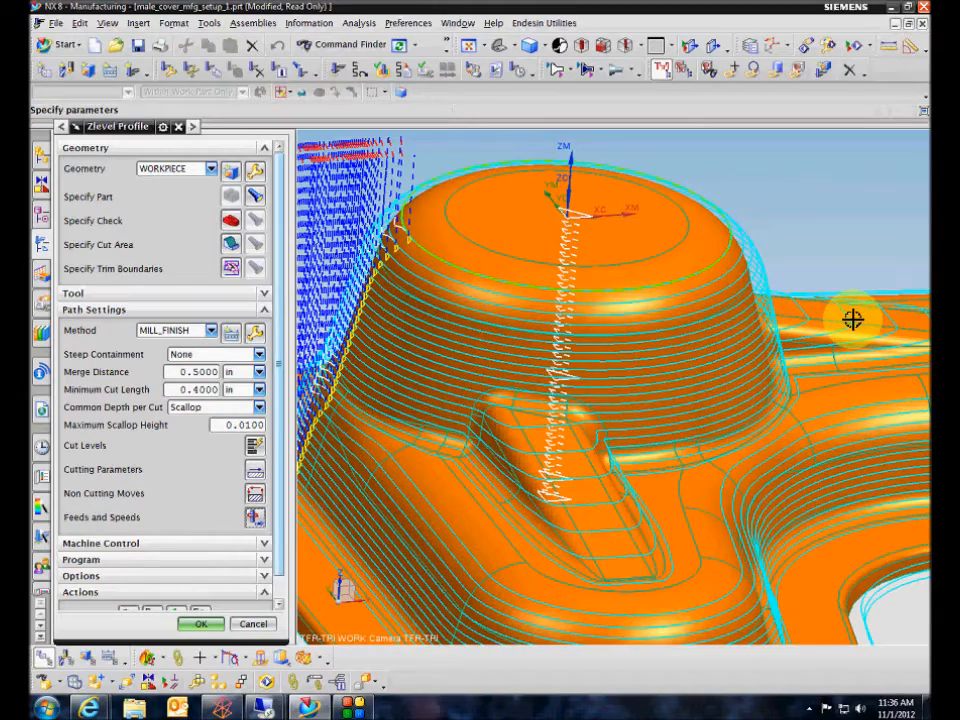
{"action": "left_click", "coordinate": [254, 446]}
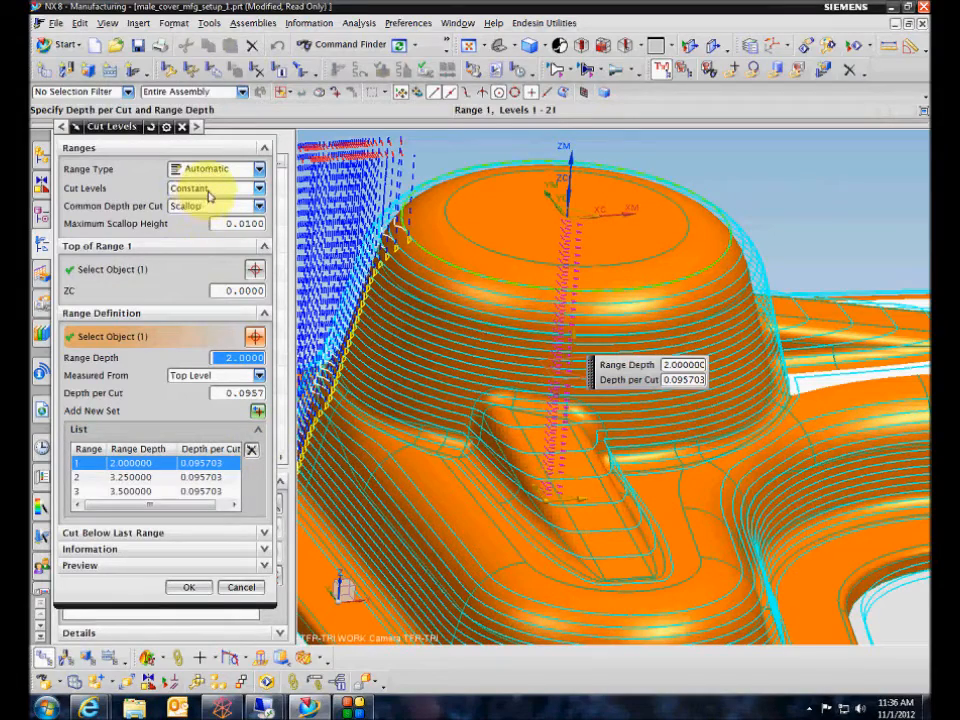
{"action": "left_click", "coordinate": [209, 189]}
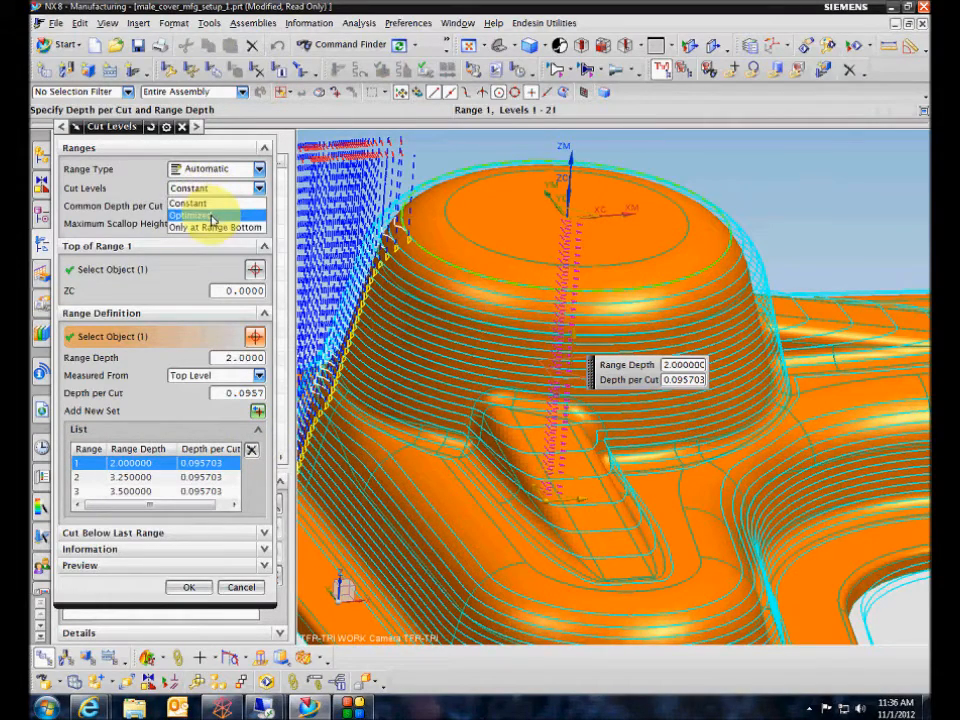
{"action": "left_click", "coordinate": [211, 216]}
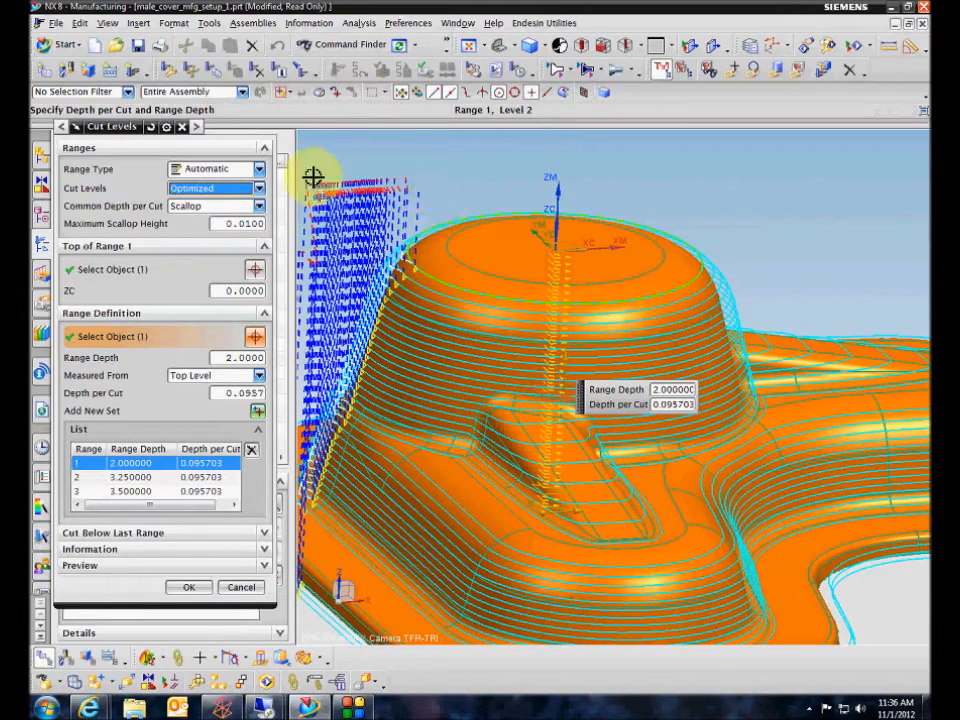
{"action": "middle_click_drag", "start_coordinate": [400, 206], "coordinate": [412, 195]}
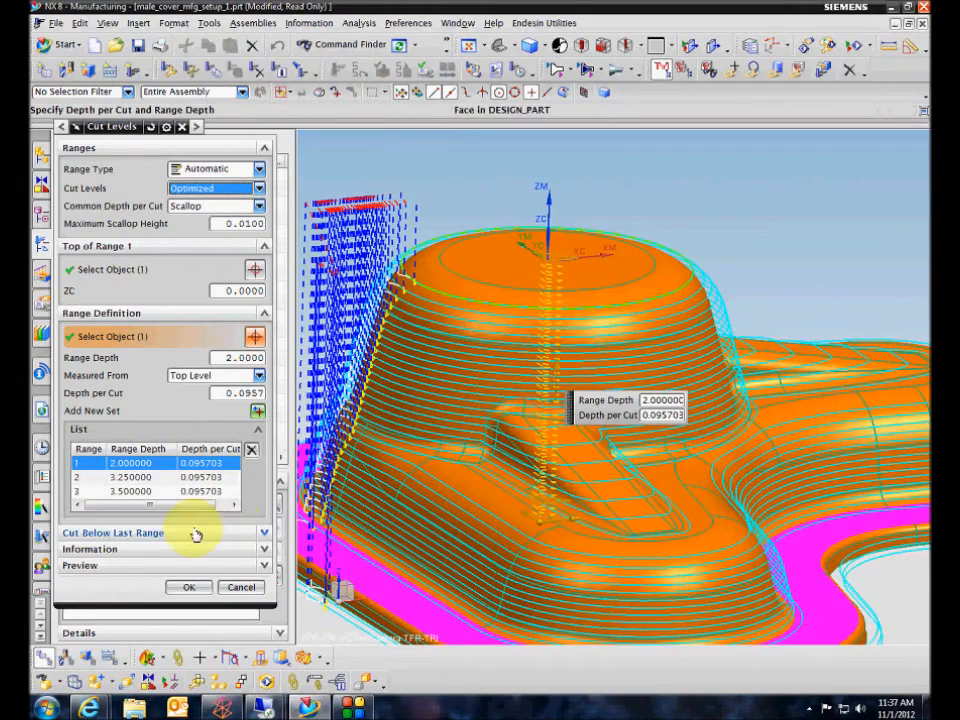
{"action": "left_click", "coordinate": [189, 587]}
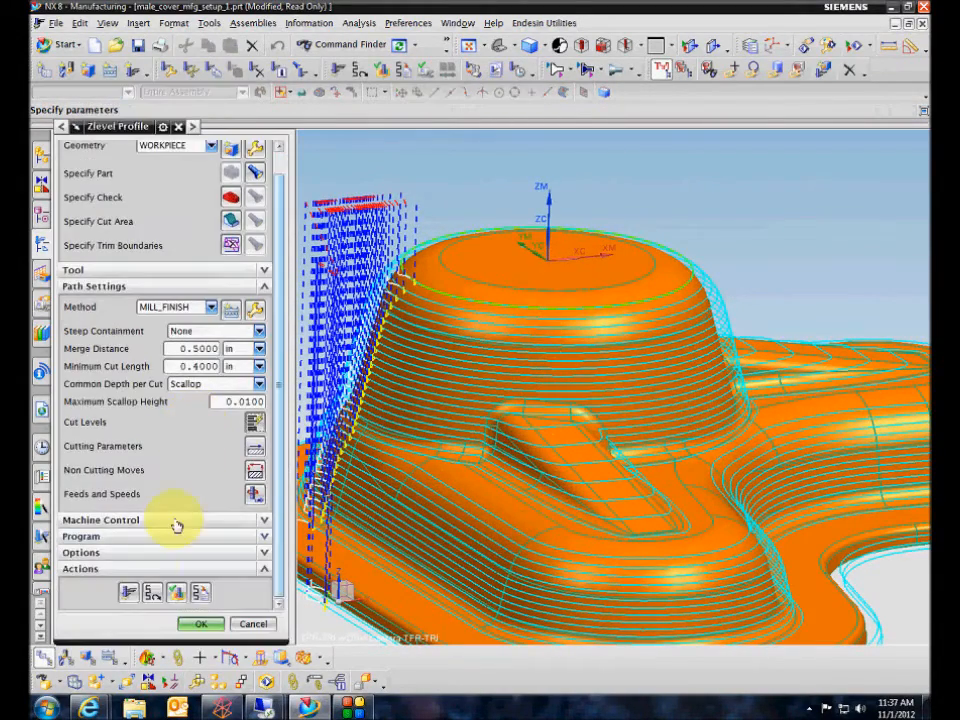
Generate the ZLEVEL_PROFILE tool path with optimized cut levels, turning off Display Cut Regions and Pause After Display.
{"action": "left_click", "coordinate": [127, 591]}
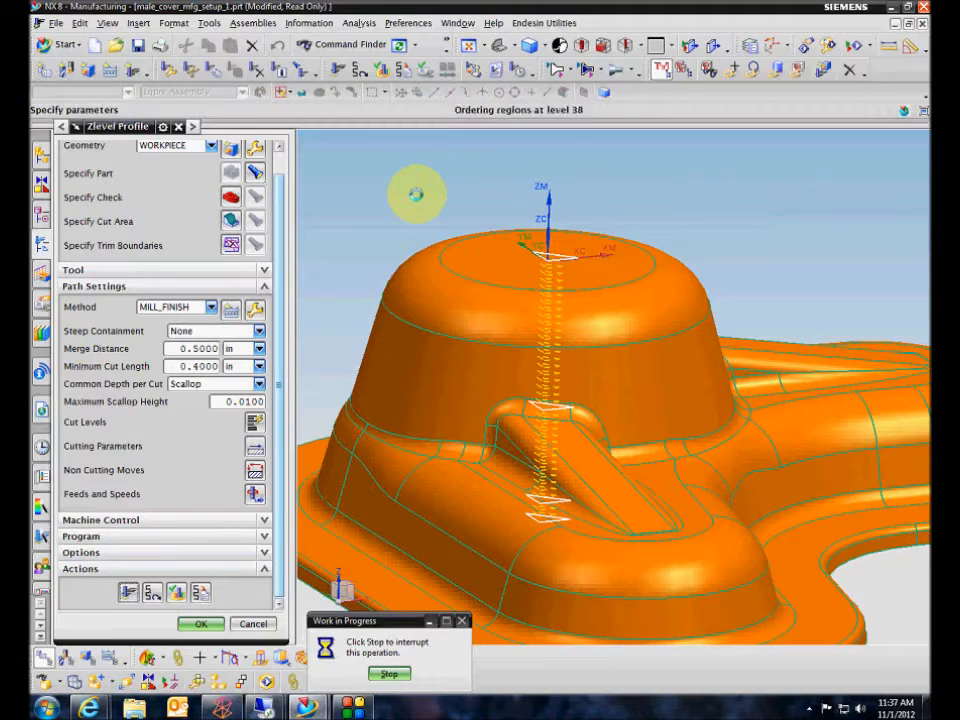
{"action": "left_click", "coordinate": [90, 168]}
{"action": "left_click", "coordinate": [88, 184]}
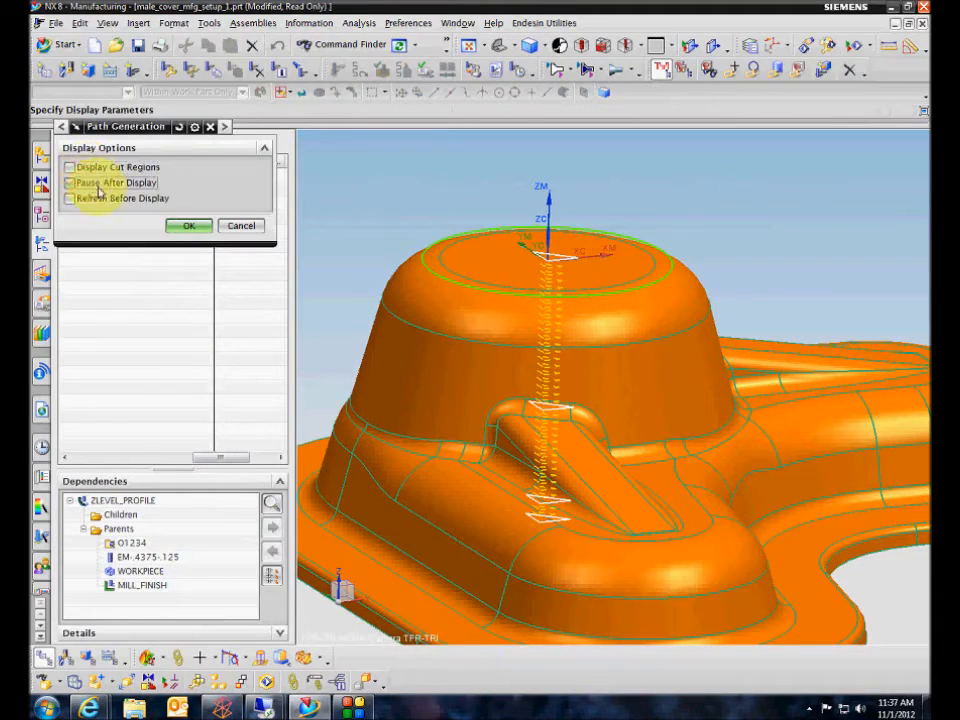
{"action": "left_click", "coordinate": [186, 225]}
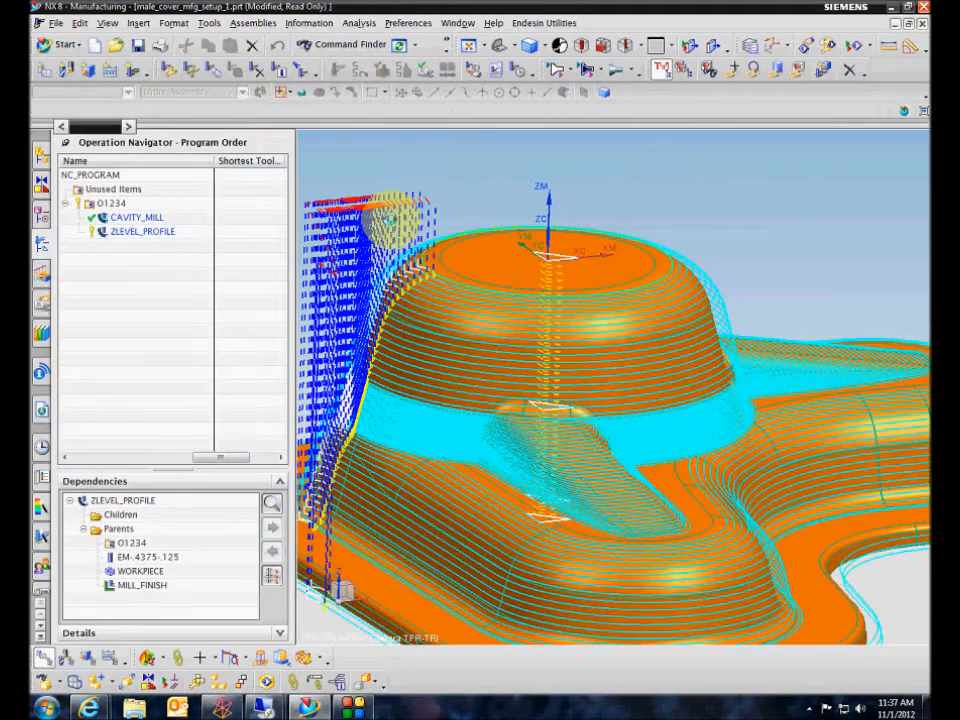
Examine the spacing of the optimized cut levels around the dome's base and ribs, and review the Cut Levels settings without changes.
{"action": "scroll", "coordinate": [760, 170], "scroll_direction": "up", "scroll_amount": 5}
{"action": "middle_click_drag", "start_coordinate": [777, 224], "coordinate": [622, 245]}
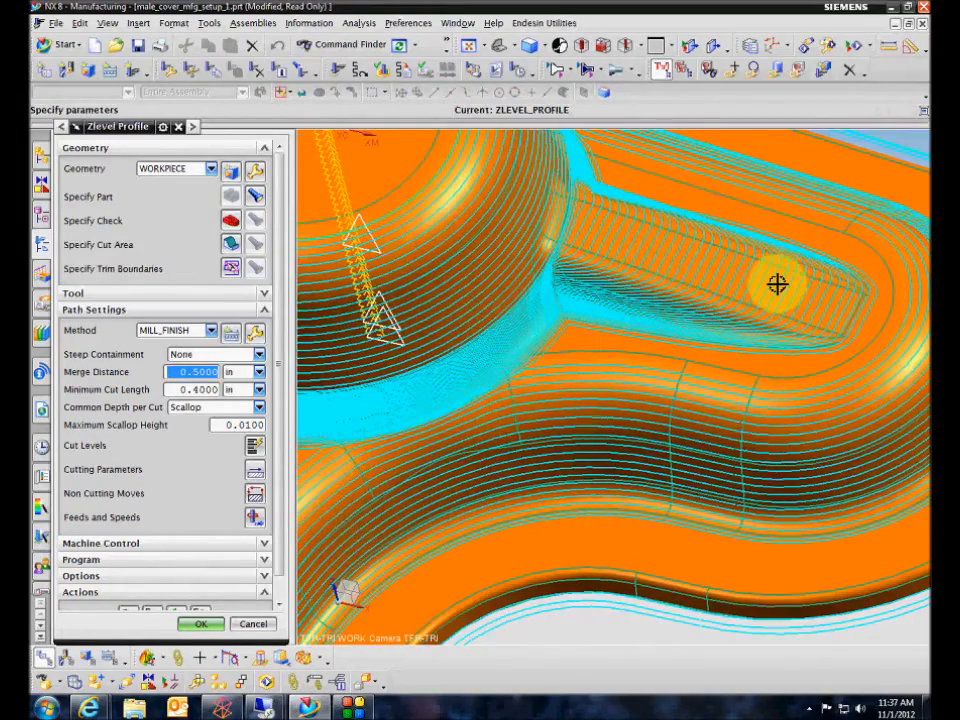
{"action": "middle_click_drag", "start_coordinate": [777, 285], "coordinate": [668, 264]}
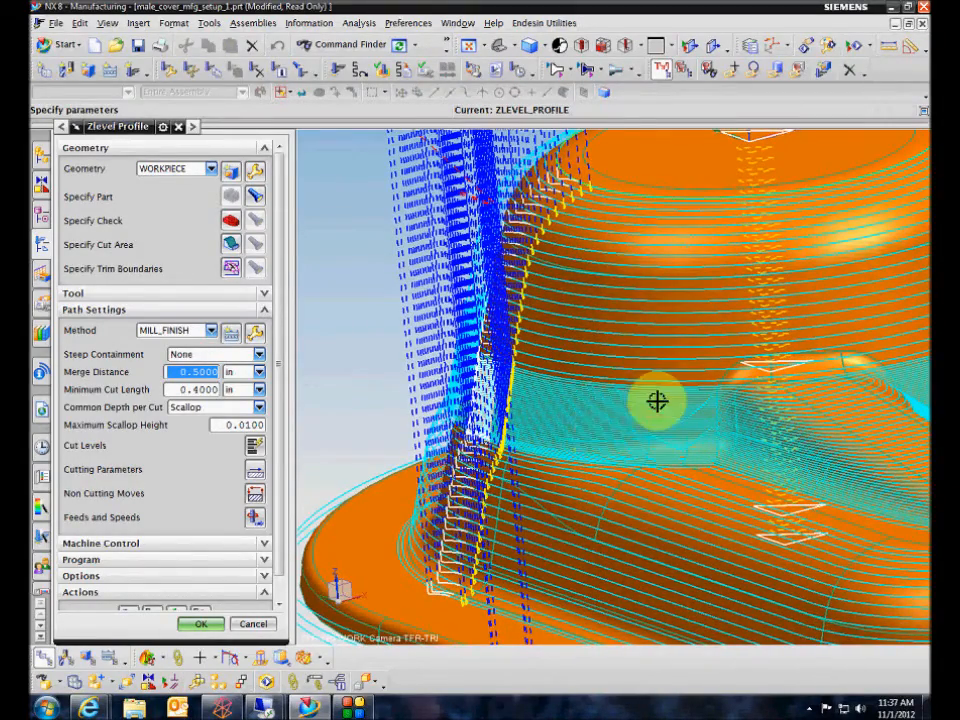
{"action": "scroll", "coordinate": [680, 408], "scroll_direction": "down", "scroll_amount": 5}
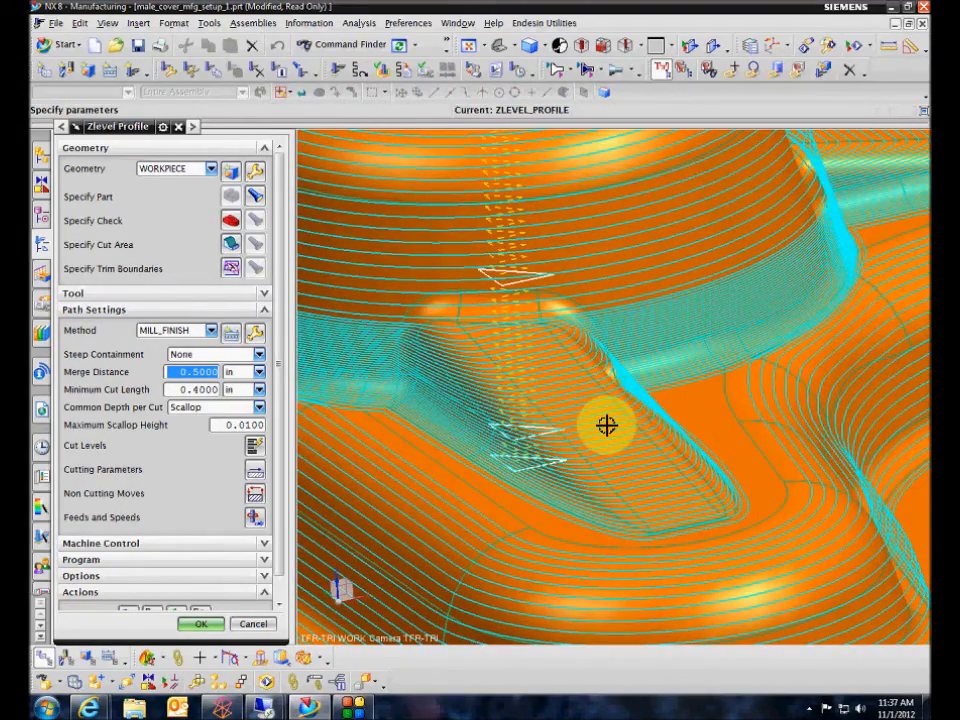
{"action": "middle_click_drag", "start_coordinate": [607, 425], "coordinate": [578, 370]}
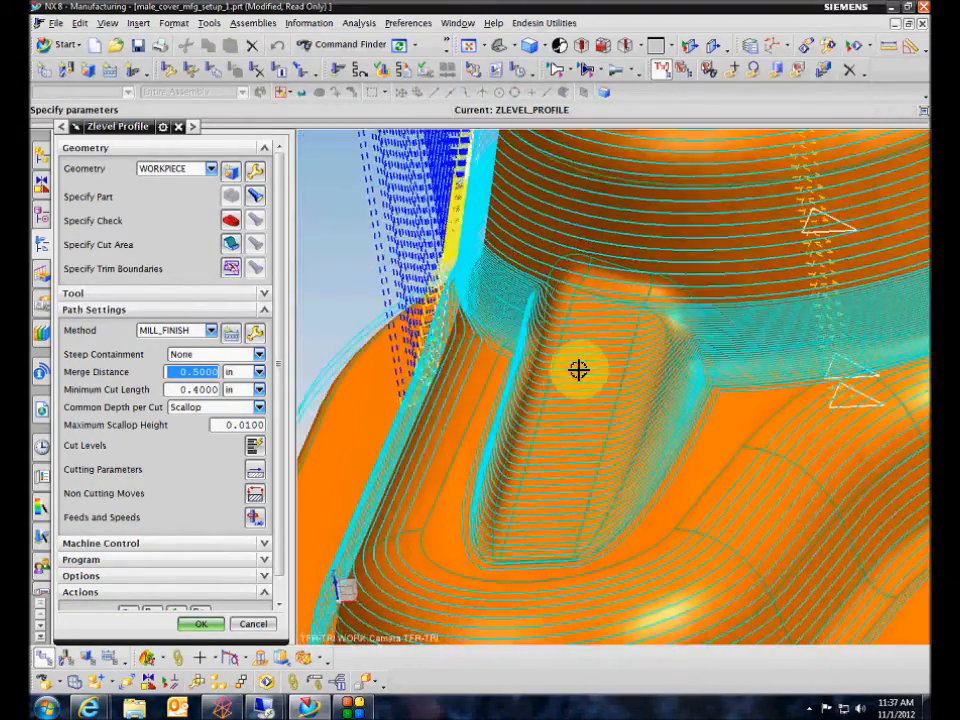
{"action": "scroll", "coordinate": [578, 370], "scroll_direction": "up", "scroll_amount": 6}
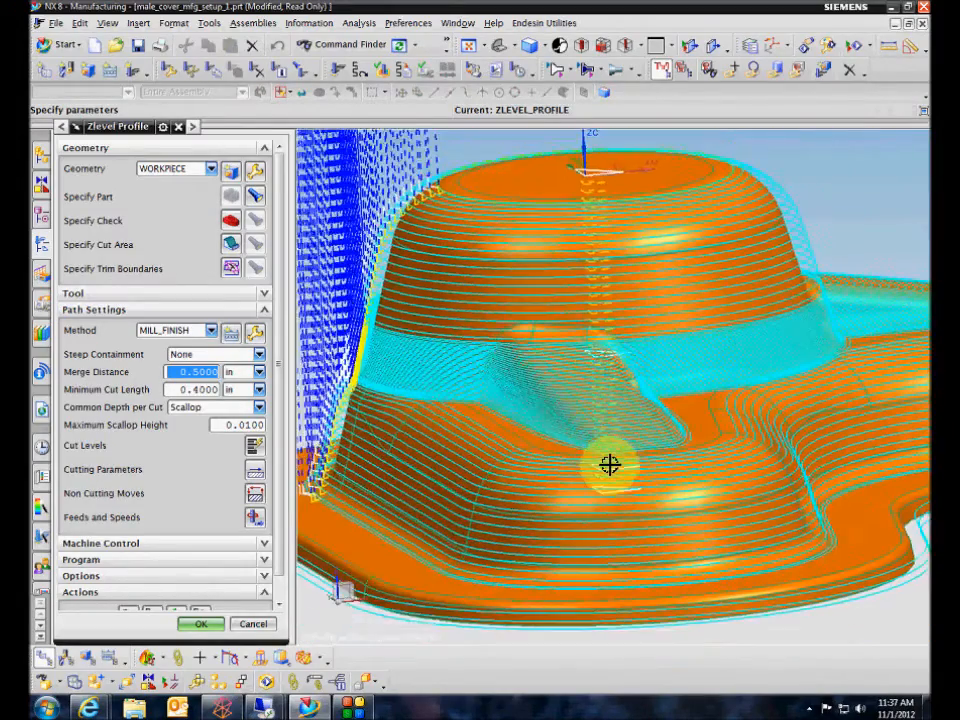
{"action": "scroll", "coordinate": [609, 466], "scroll_direction": "down", "scroll_amount": 5}
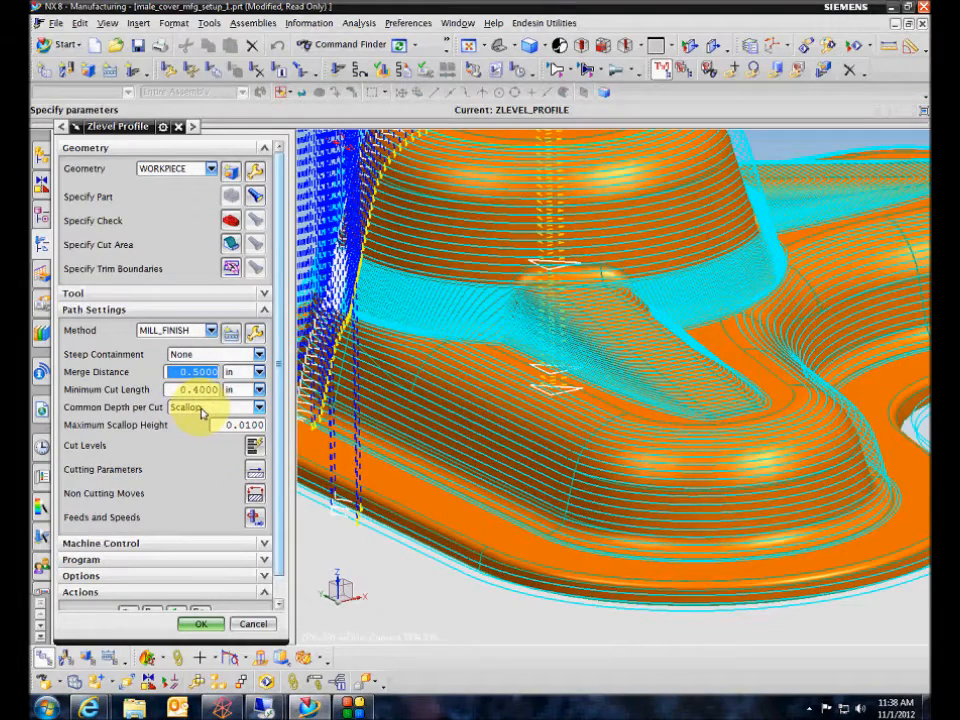
{"action": "left_click", "coordinate": [255, 448]}
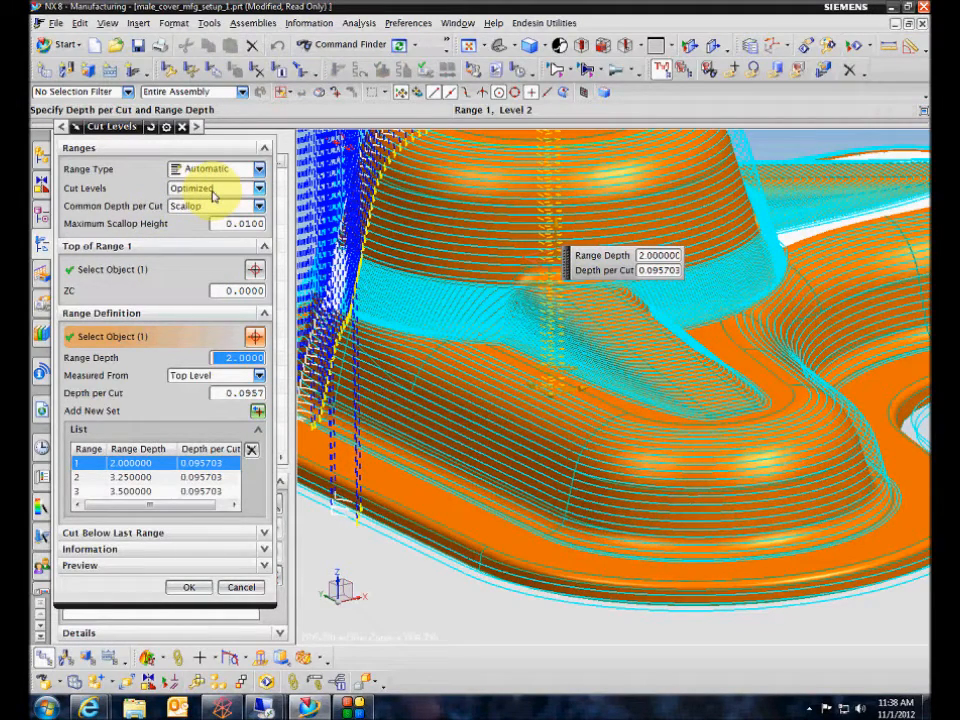
{"action": "left_click", "coordinate": [189, 587]}
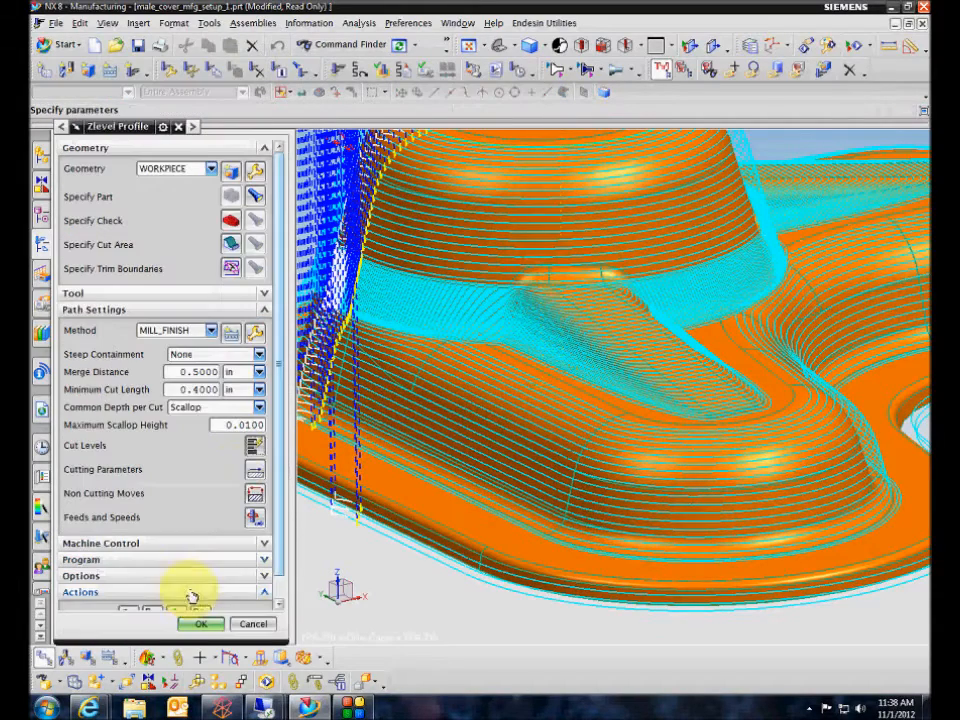
Enable Cut Between Levels in ZLEVEL_PROFILE's cutting parameters and set its Stepover to % Tool Flat.
{"action": "scroll", "coordinate": [265, 460], "scroll_direction": "down", "scroll_amount": 1}
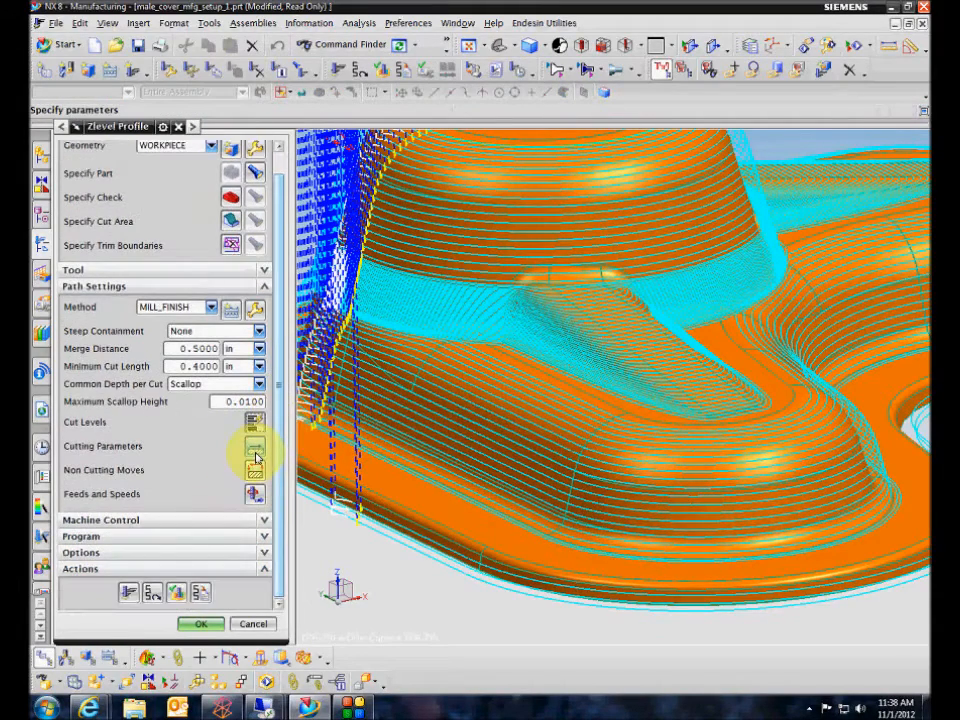
{"action": "left_click", "coordinate": [256, 455]}
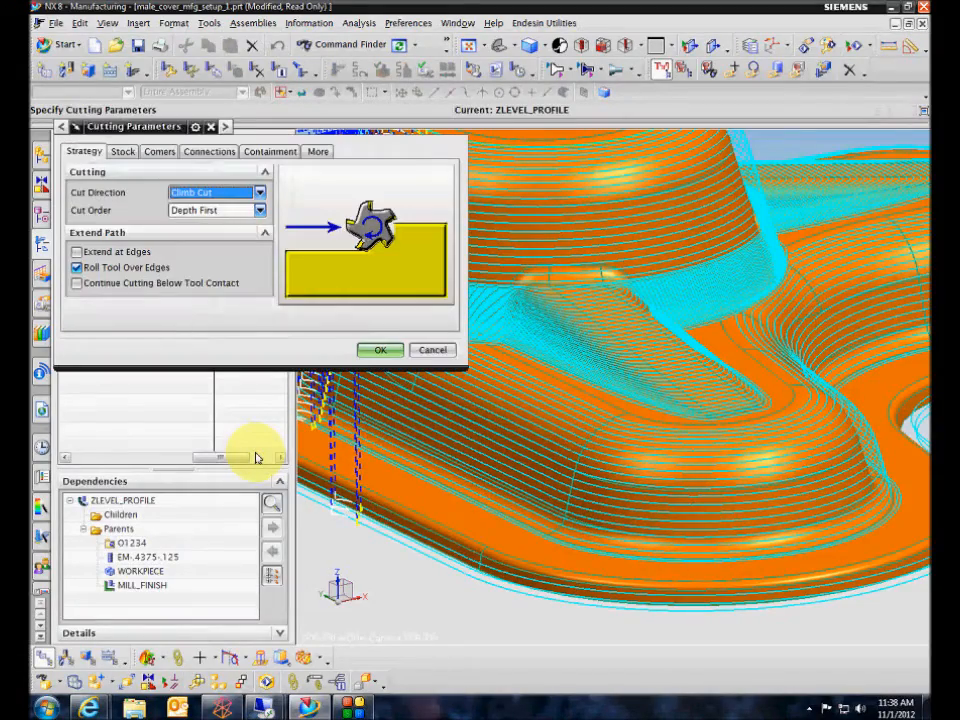
{"action": "middle_click_drag", "start_coordinate": [545, 402], "coordinate": [588, 562]}
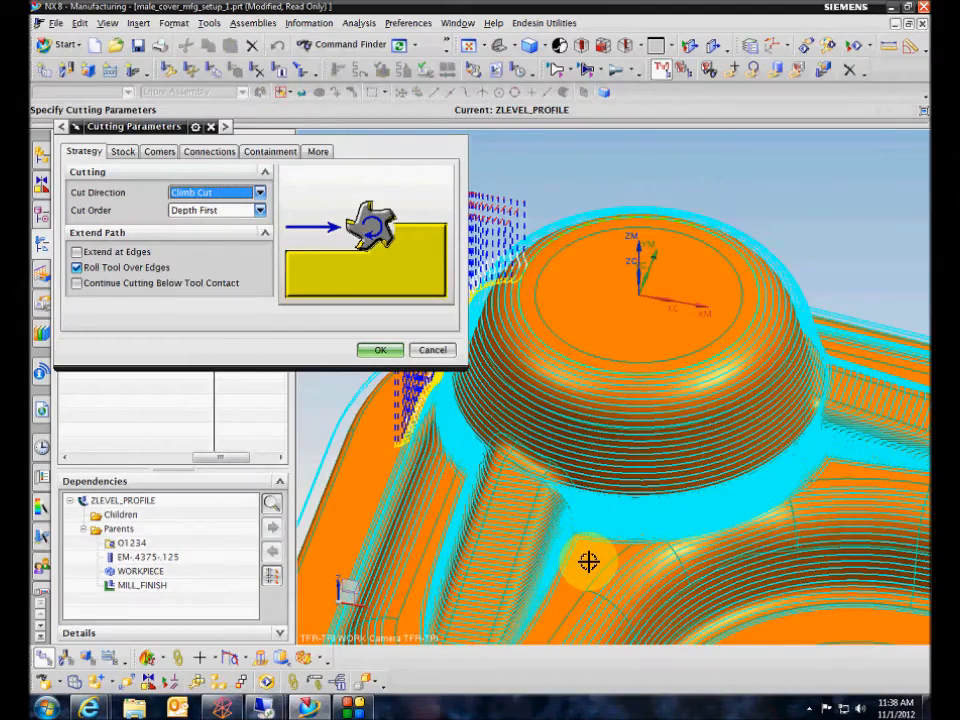
{"action": "middle_click_drag", "start_coordinate": [588, 562], "coordinate": [540, 330]}
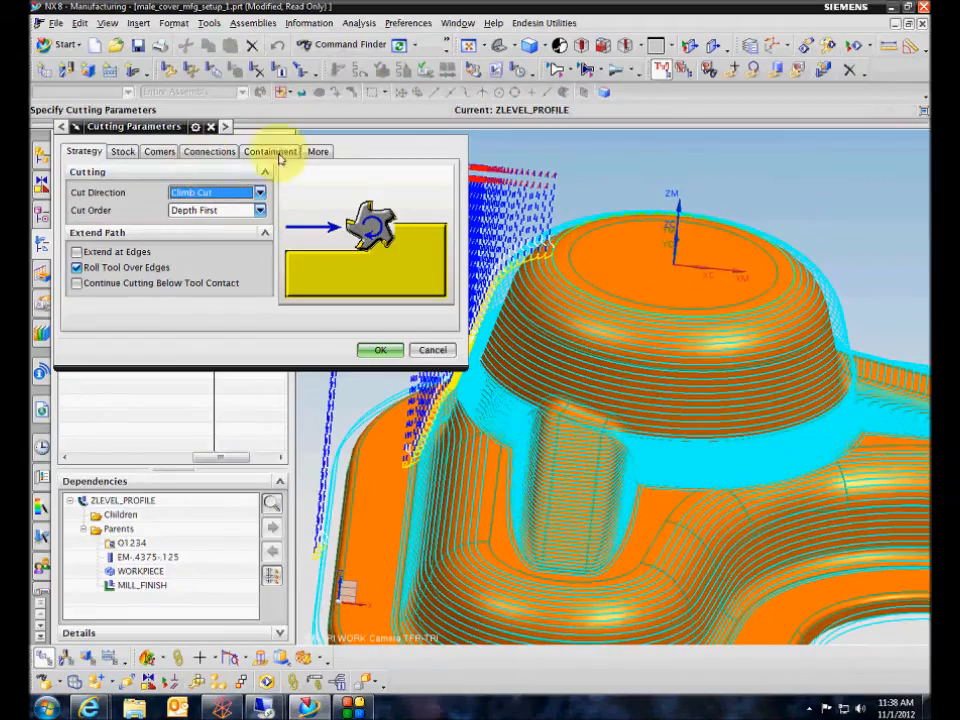
{"action": "middle_click_drag", "start_coordinate": [754, 293], "coordinate": [891, 435]}
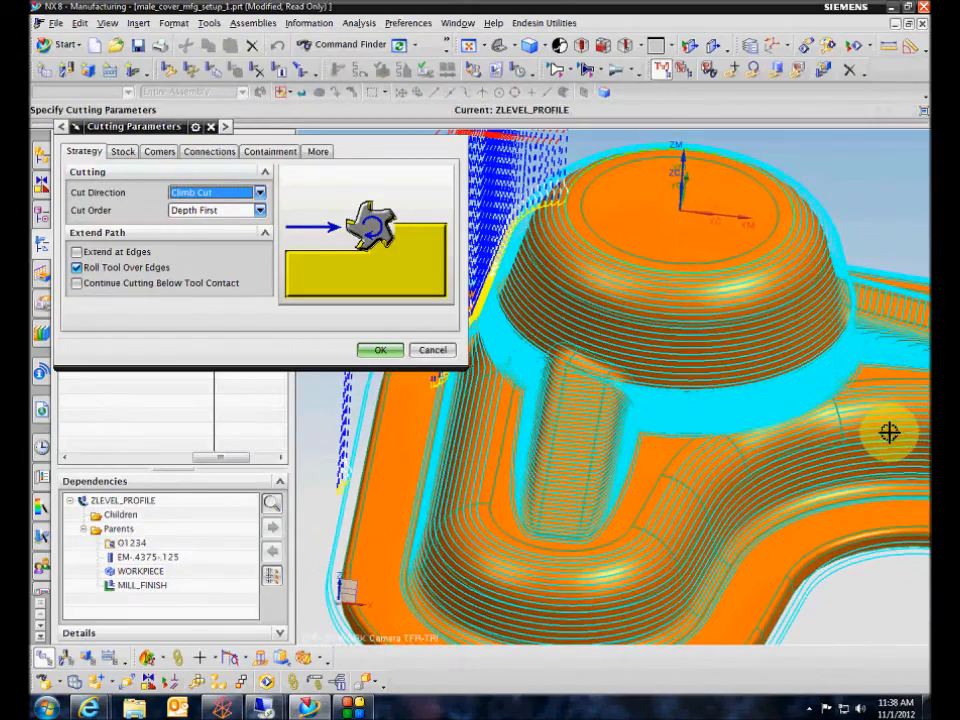
{"action": "middle_click_drag", "start_coordinate": [467, 418], "coordinate": [823, 439]}
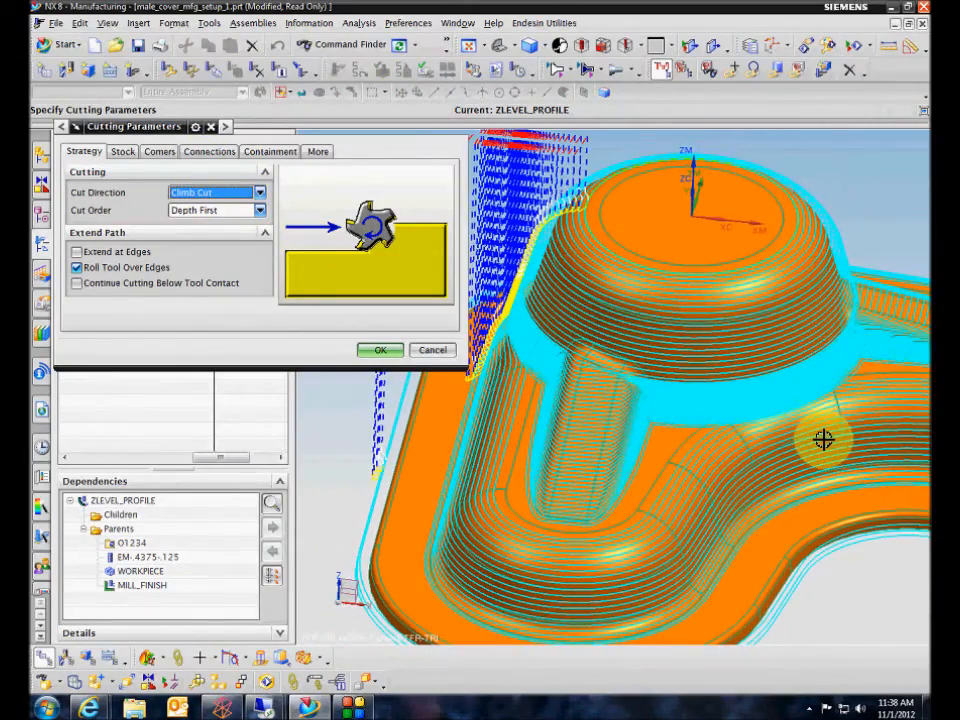
{"action": "left_click", "coordinate": [209, 151]}
{"action": "left_click", "coordinate": [76, 209]}
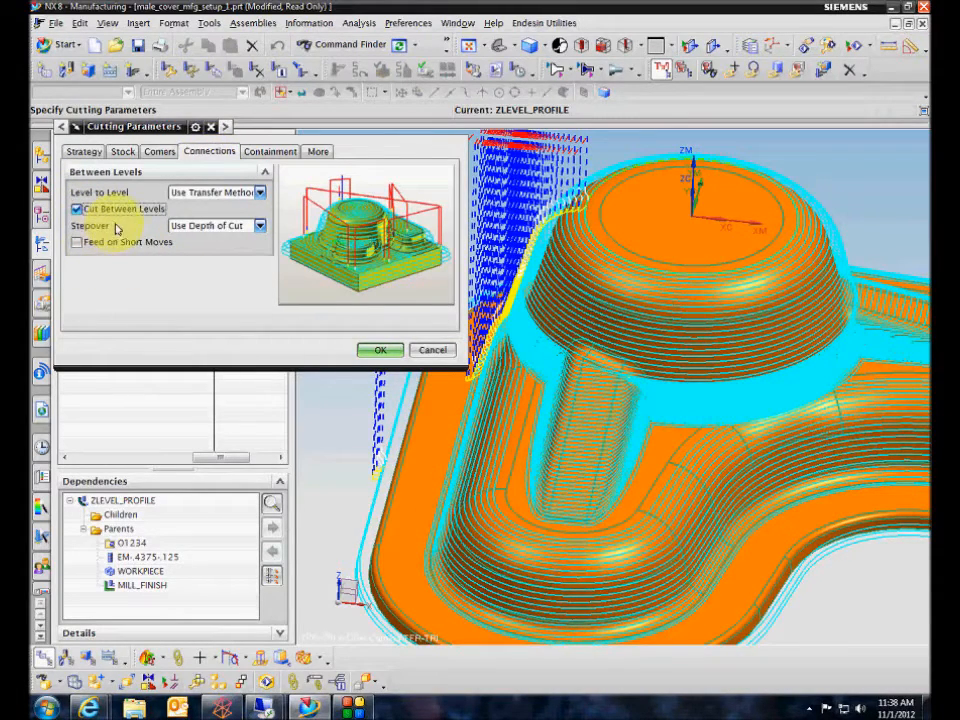
{"action": "left_click", "coordinate": [186, 230]}
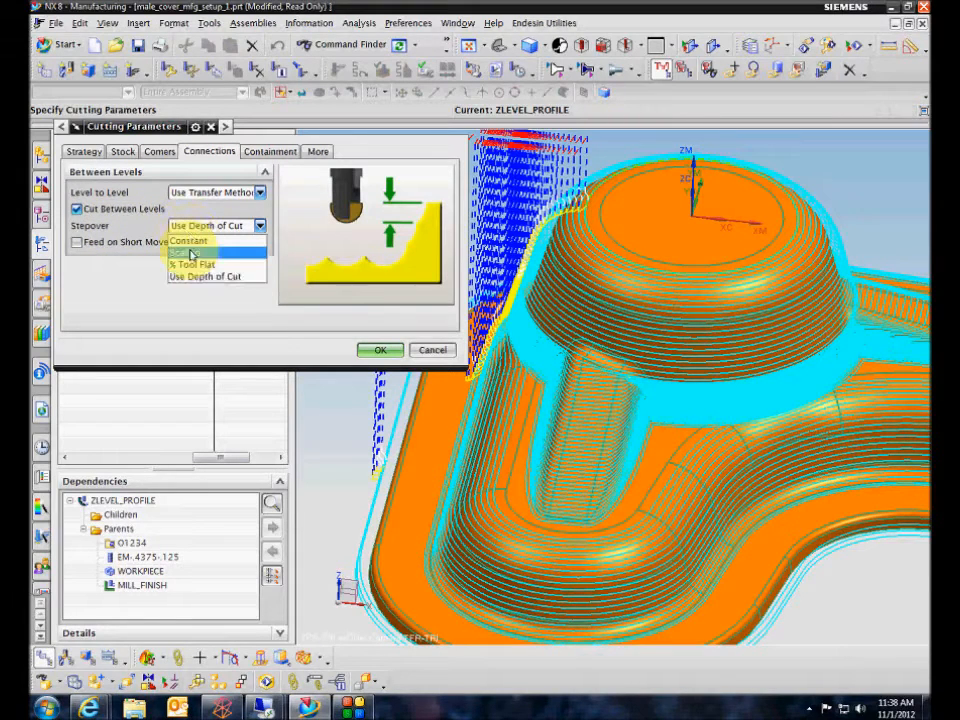
{"action": "left_click", "coordinate": [188, 266]}
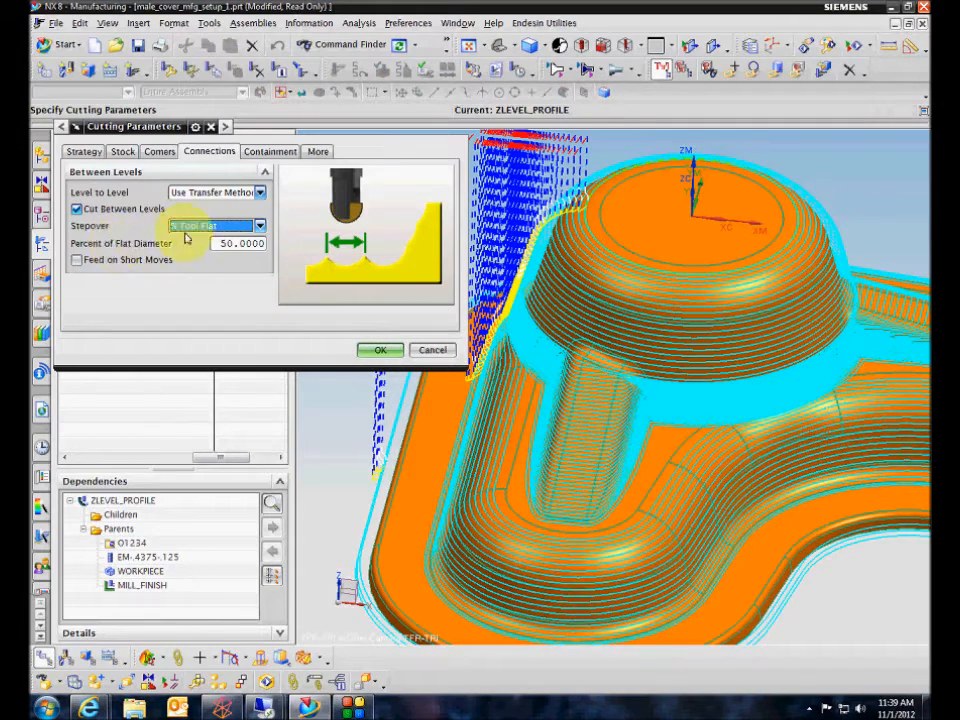
Compare the between-level connections with and without Feed on Short Moves, turn the option on and accept the cutting parameters.
{"action": "left_click", "coordinate": [79, 261]}
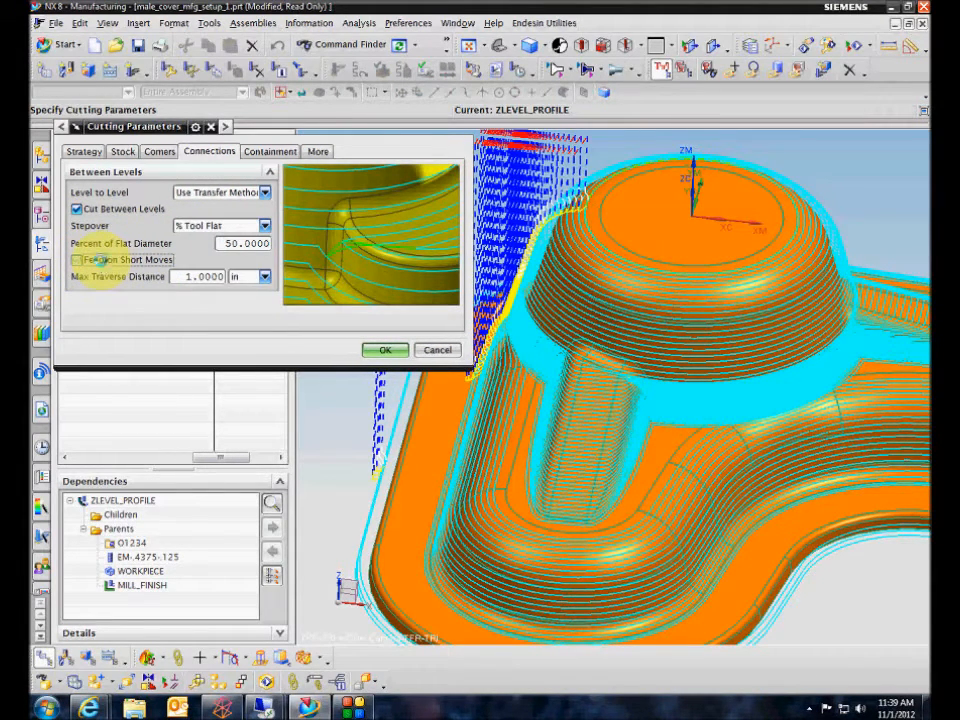
{"action": "left_click", "coordinate": [79, 260]}
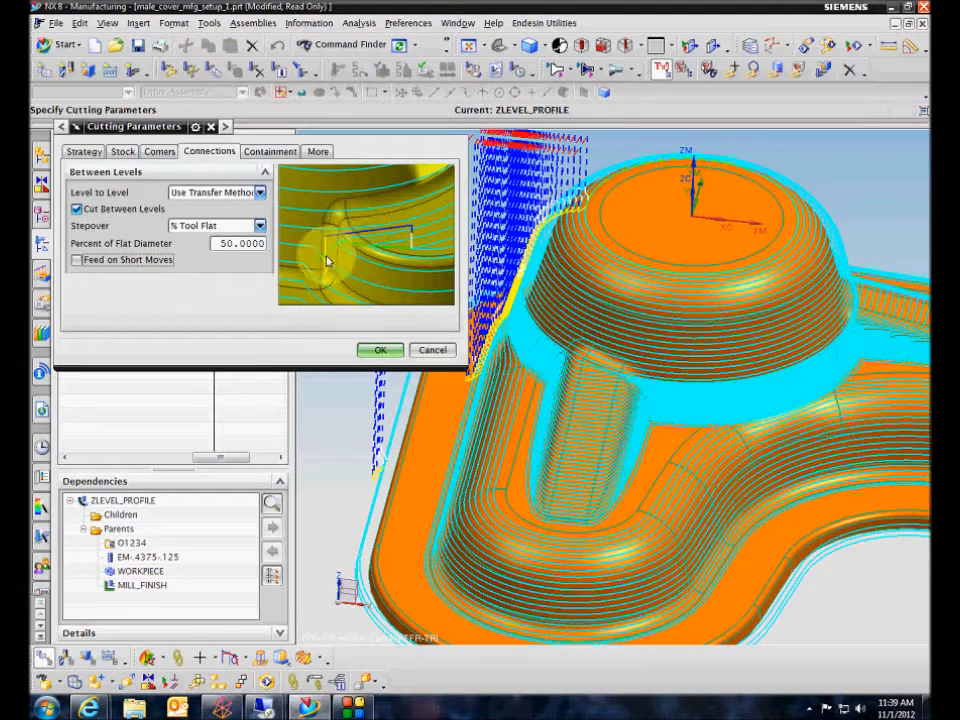
{"action": "left_click", "coordinate": [128, 261]}
{"action": "left_click", "coordinate": [128, 262]}
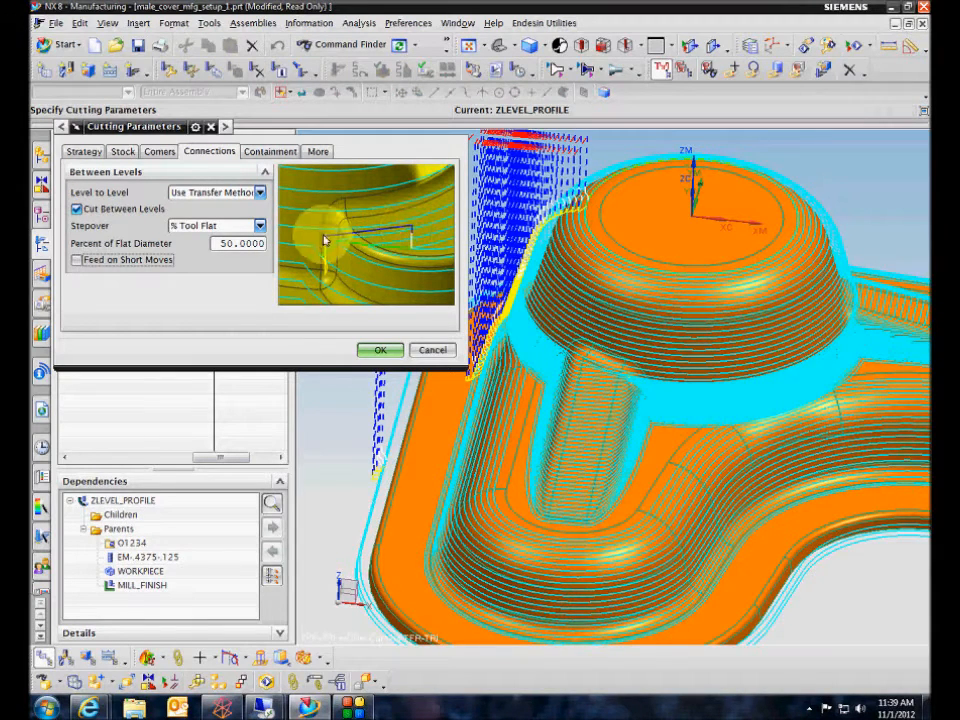
{"action": "left_click", "coordinate": [77, 260]}
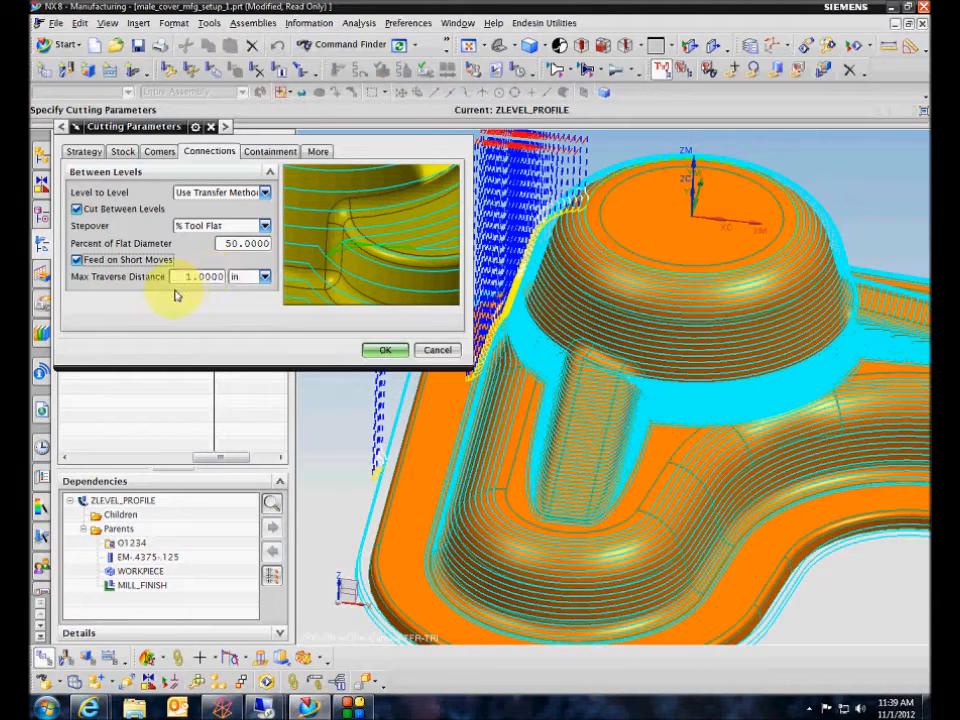
{"action": "left_click", "coordinate": [385, 349]}
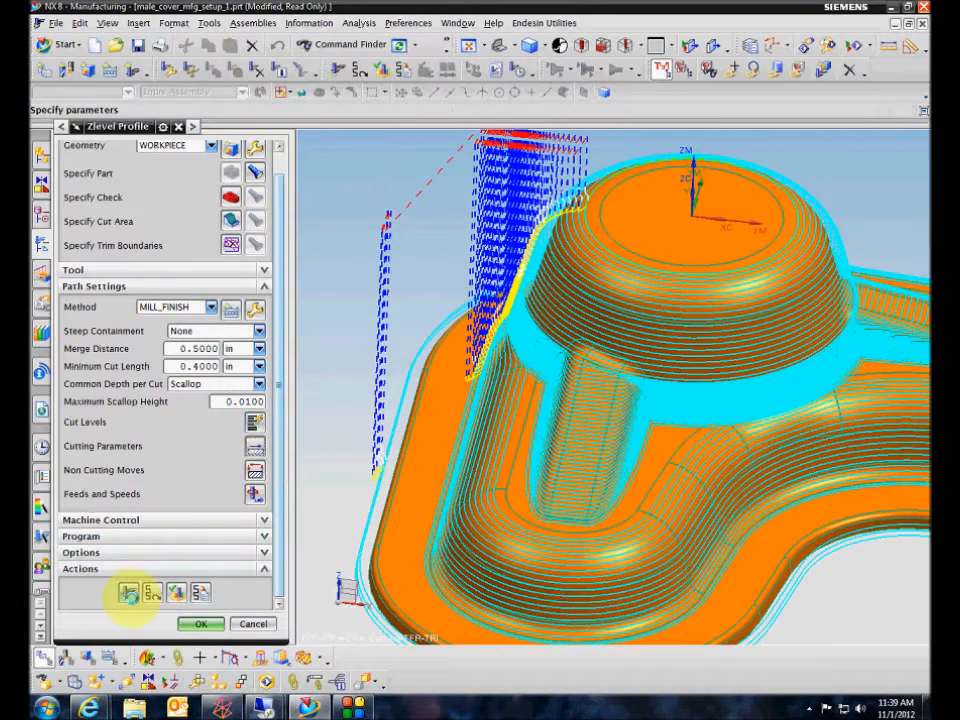
Regenerate the tool path with cuts between levels, turning off Display Cut Regions and Pause After Display, and inspect the result.
{"action": "left_click", "coordinate": [128, 591]}
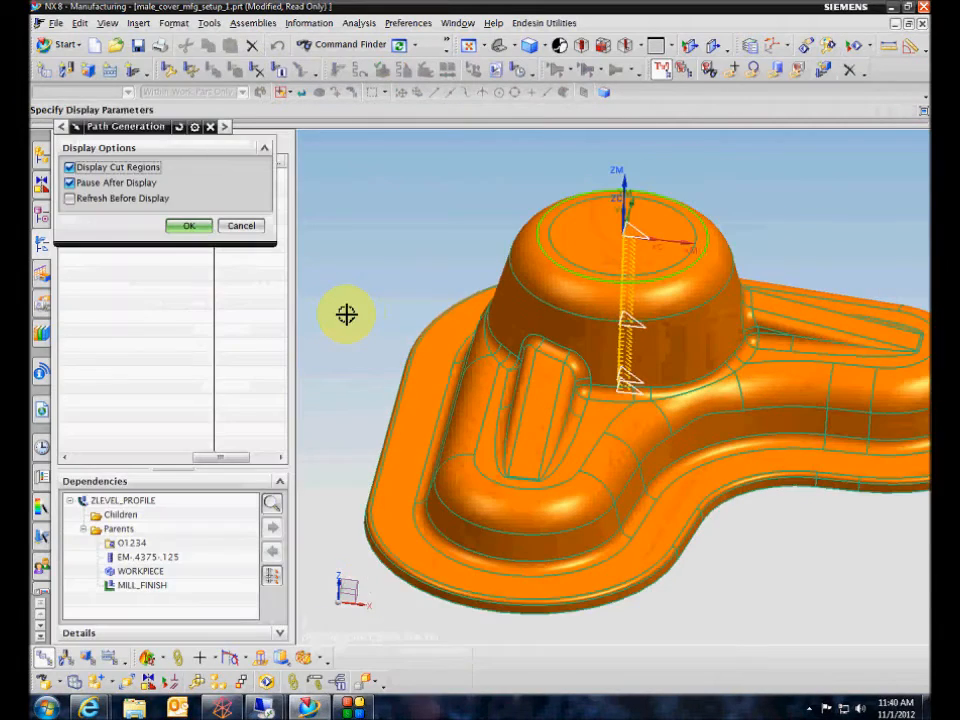
{"action": "left_click", "coordinate": [121, 168]}
{"action": "left_click", "coordinate": [122, 184]}
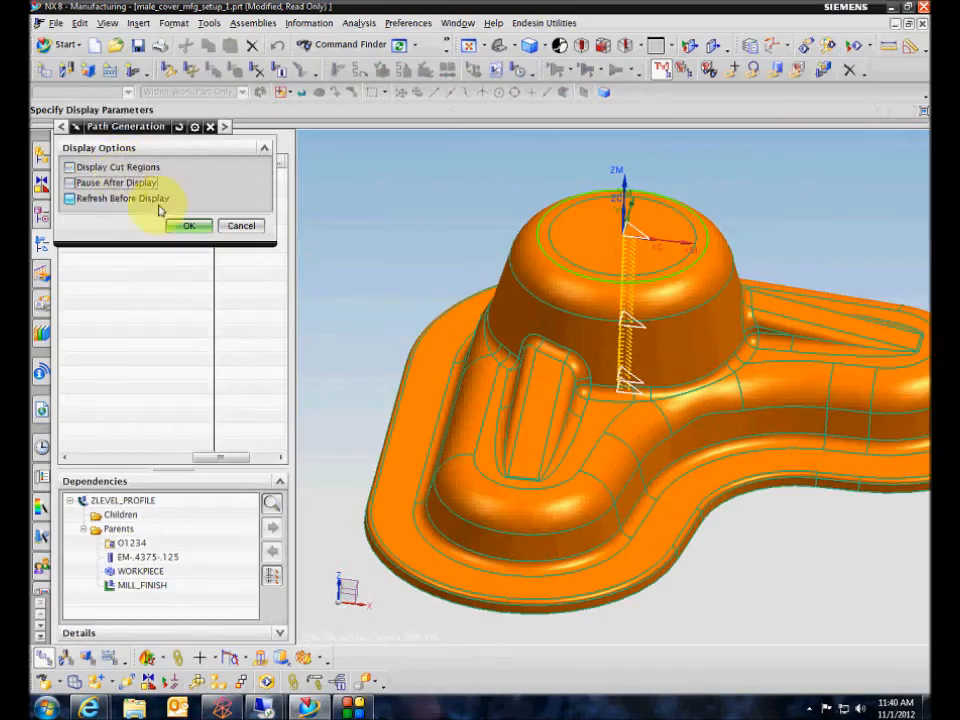
{"action": "left_click", "coordinate": [187, 227]}
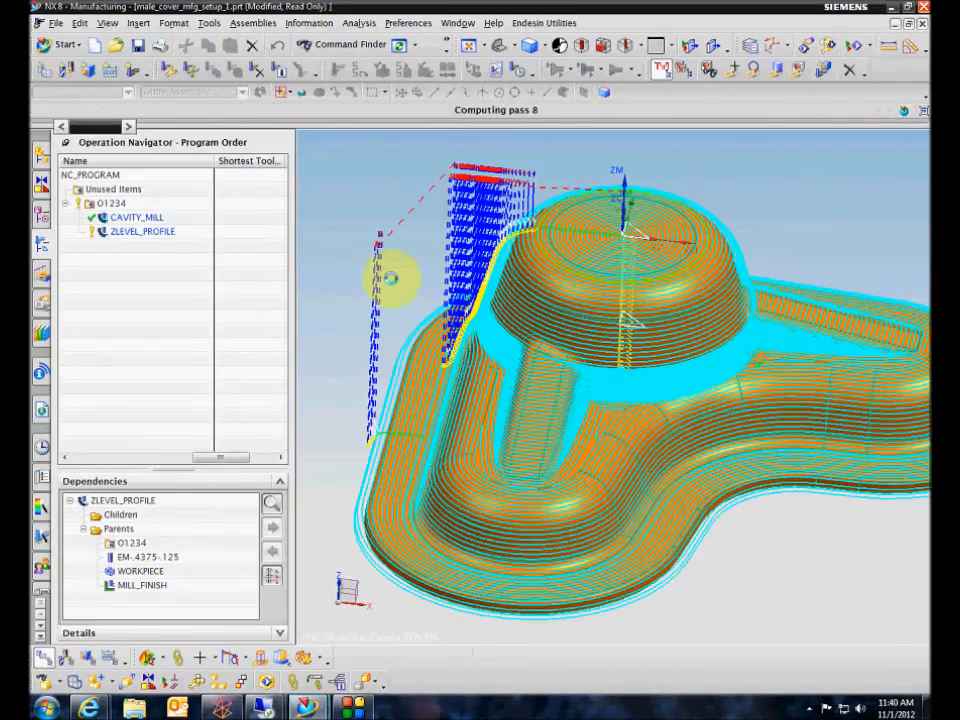
{"action": "scroll", "coordinate": [801, 547], "scroll_direction": "up", "scroll_amount": 4}
{"action": "middle_click_drag", "start_coordinate": [801, 547], "coordinate": [666, 608]}
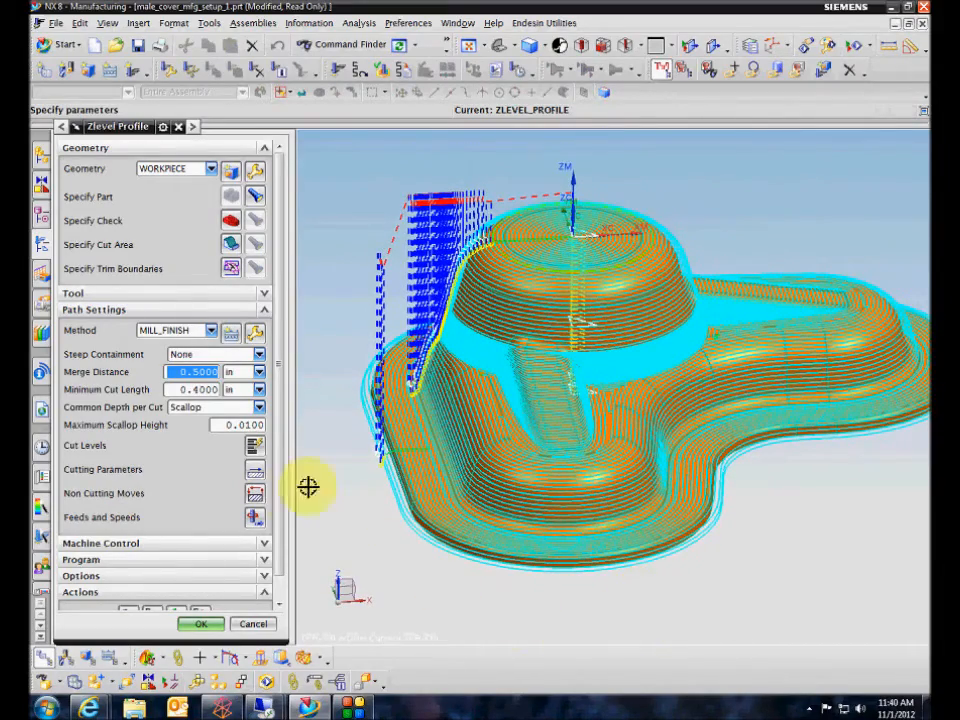
{"action": "scroll", "coordinate": [284, 505], "scroll_direction": "down", "scroll_amount": 1}
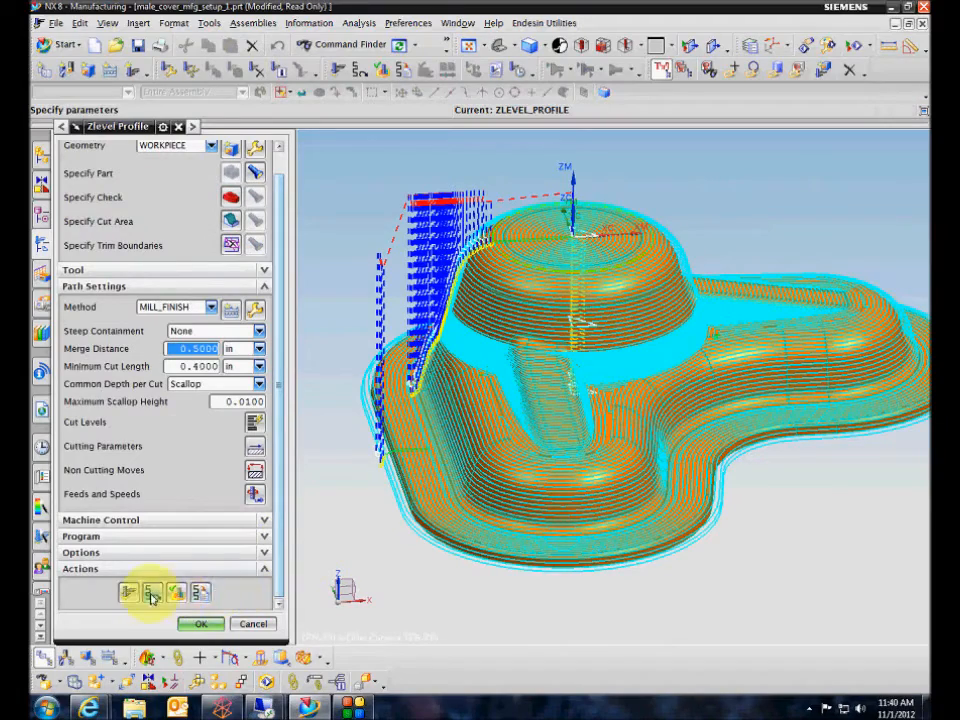